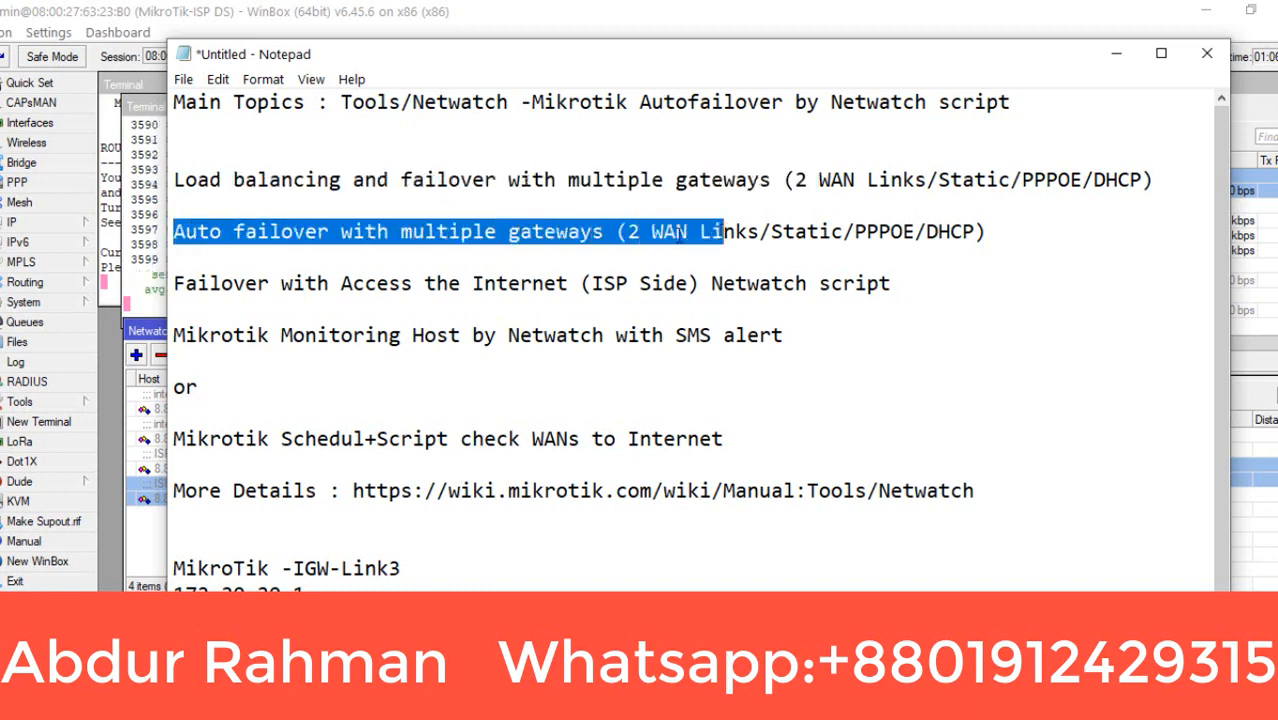
# Review the Notepad topics on load balancing, auto failover, ISP-side Netwatch scripts, SMS alerts and the Netwatch wiki link.
pyautogui.moveTo(186, 284); pyautogui.dragTo(686, 288)
pyautogui.click(512, 316)
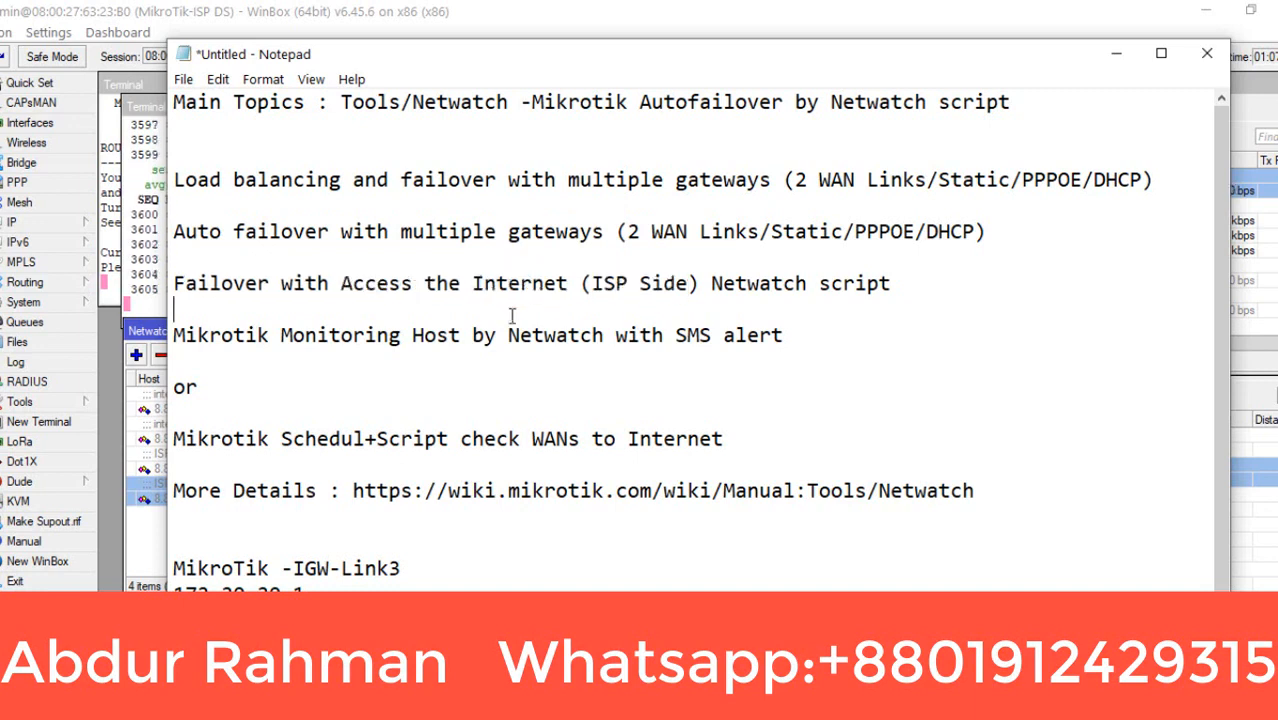
pyautogui.moveTo(337, 284); pyautogui.dragTo(583, 284)
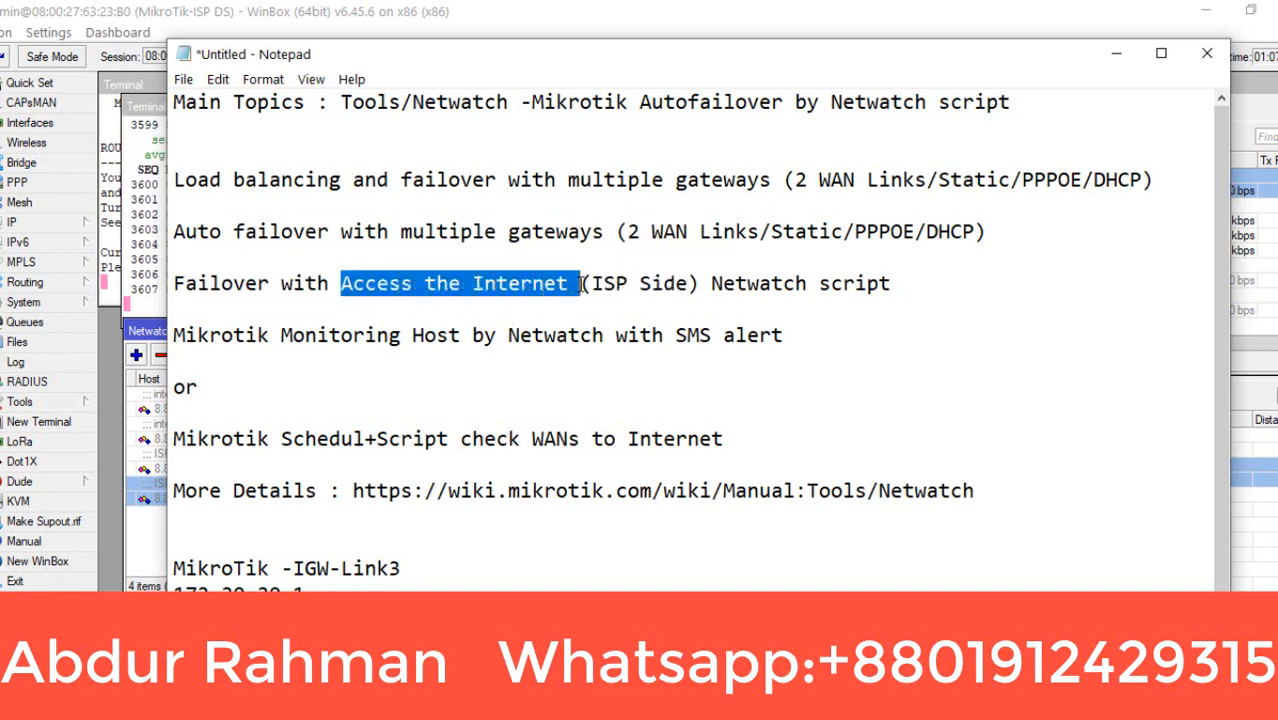
pyautogui.moveTo(209, 232); pyautogui.dragTo(413, 232)
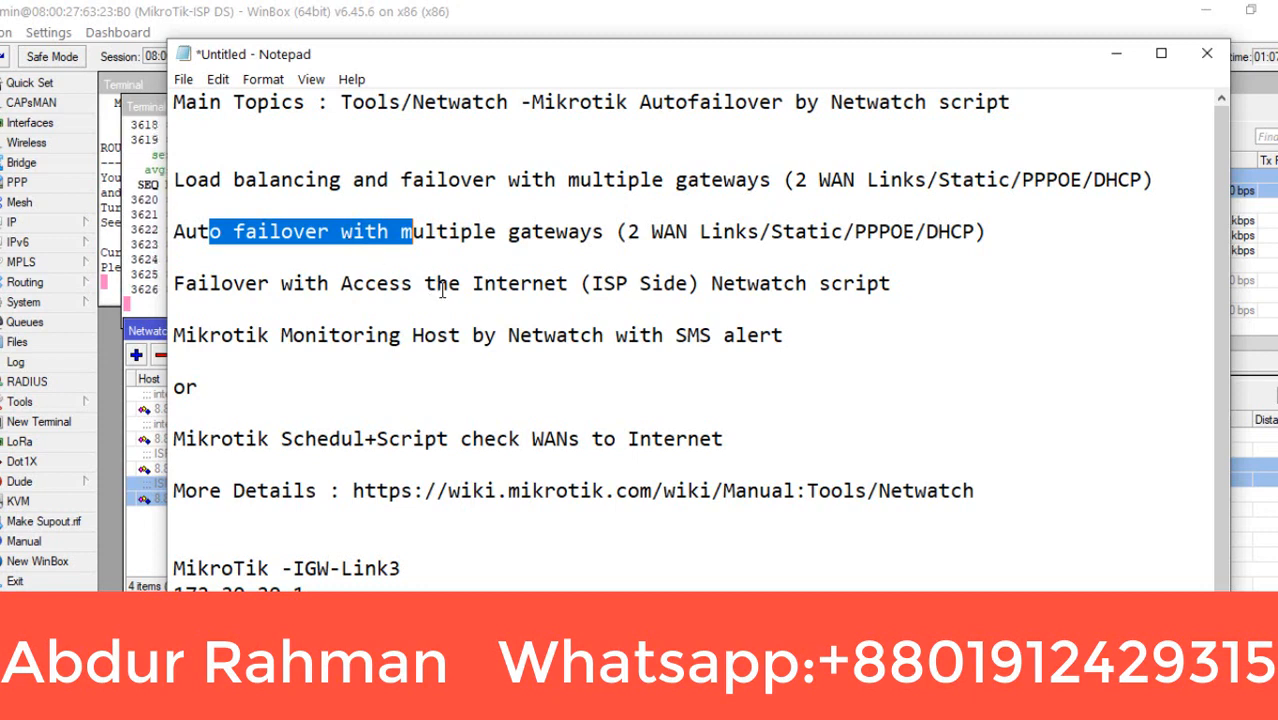
pyautogui.moveTo(443, 289); pyautogui.dragTo(557, 289)
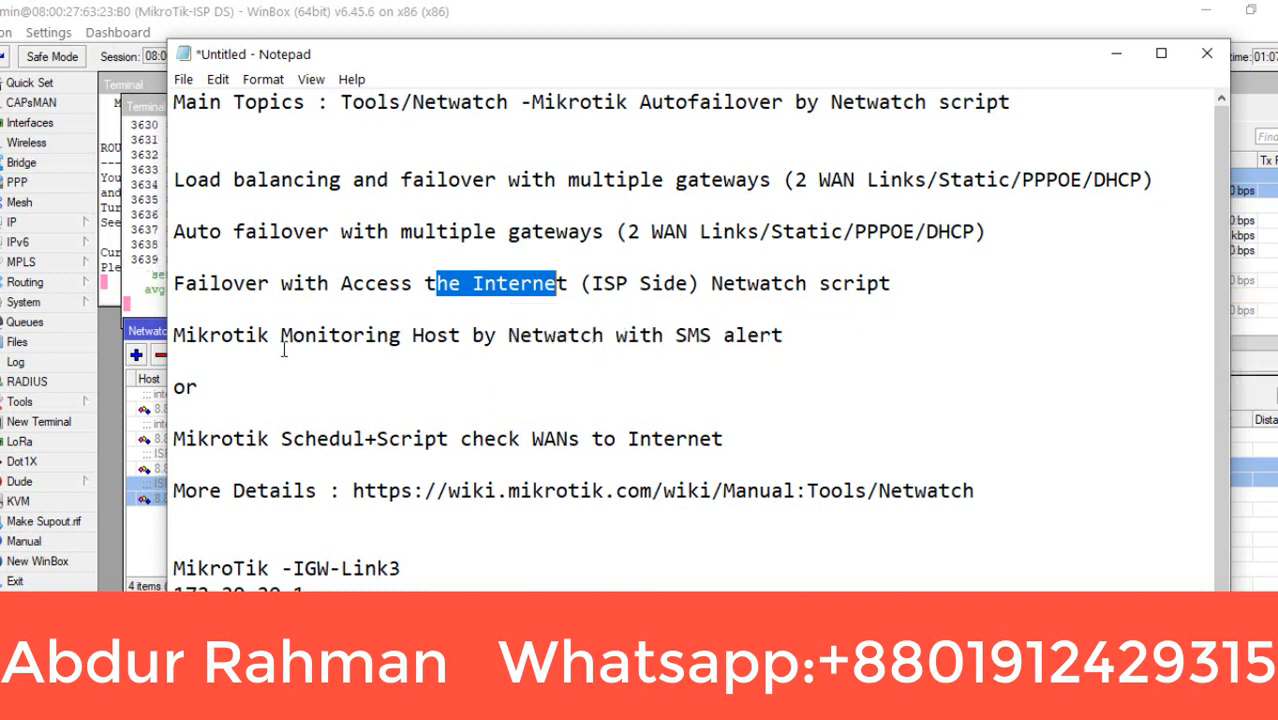
pyautogui.moveTo(232, 335); pyautogui.dragTo(354, 336)
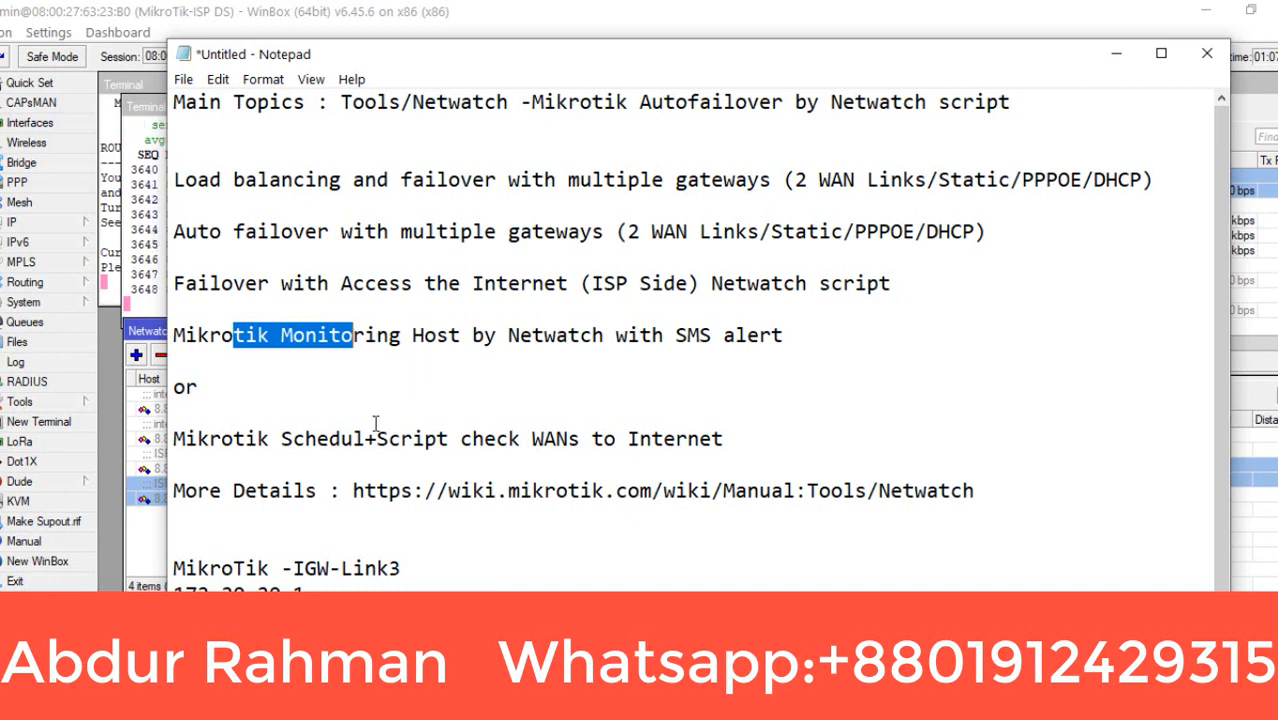
pyautogui.moveTo(197, 492); pyautogui.dragTo(990, 500)
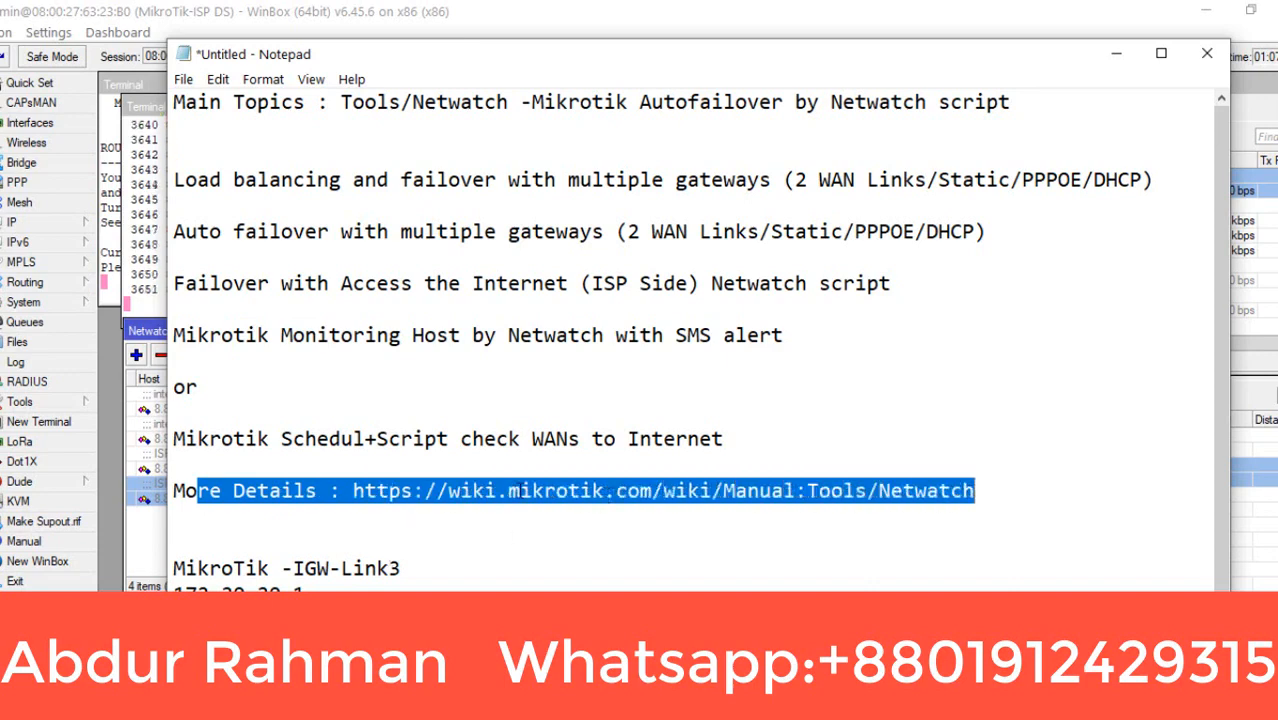
pyautogui.scroll(-1, 518, 491)
pyautogui.scroll(1, 518, 491)
pyautogui.moveTo(938, 101); pyautogui.dragTo(711, 101)
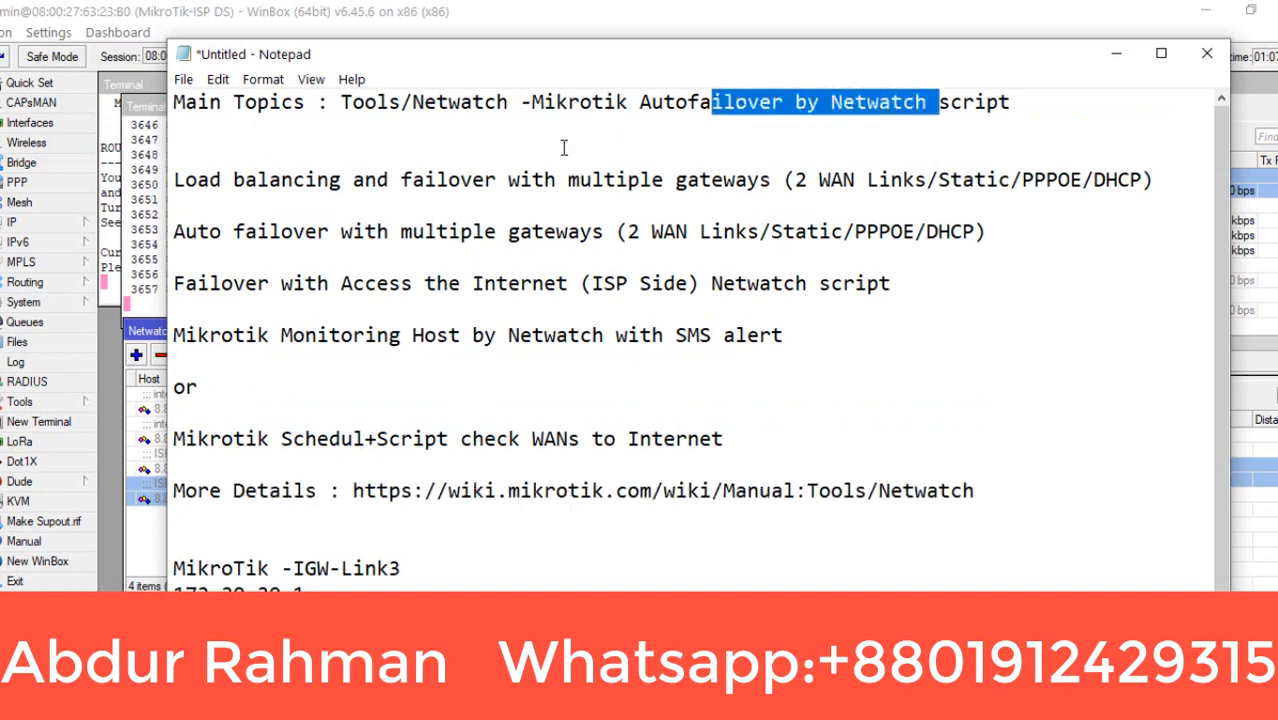
pyautogui.click(1117, 55)
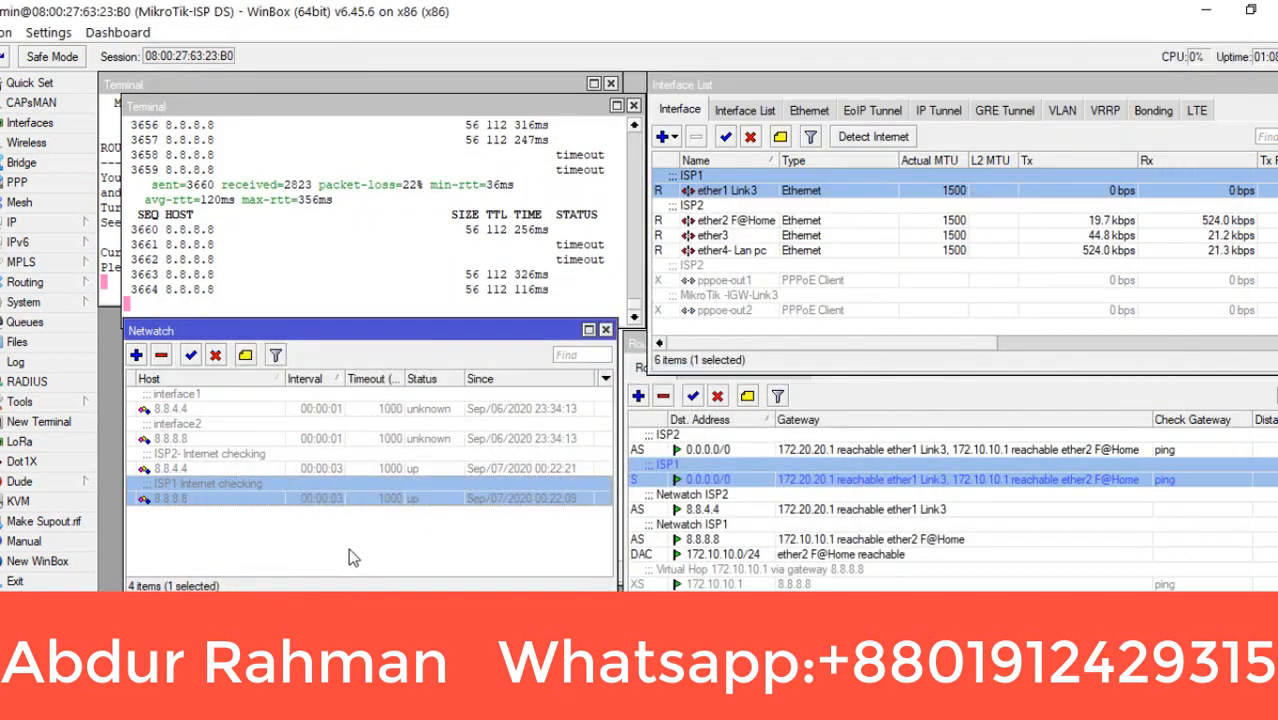
# Examine the ISP1, ISP2 and LAN PC ethernet interfaces in the Interface List.
pyautogui.click(757, 214)
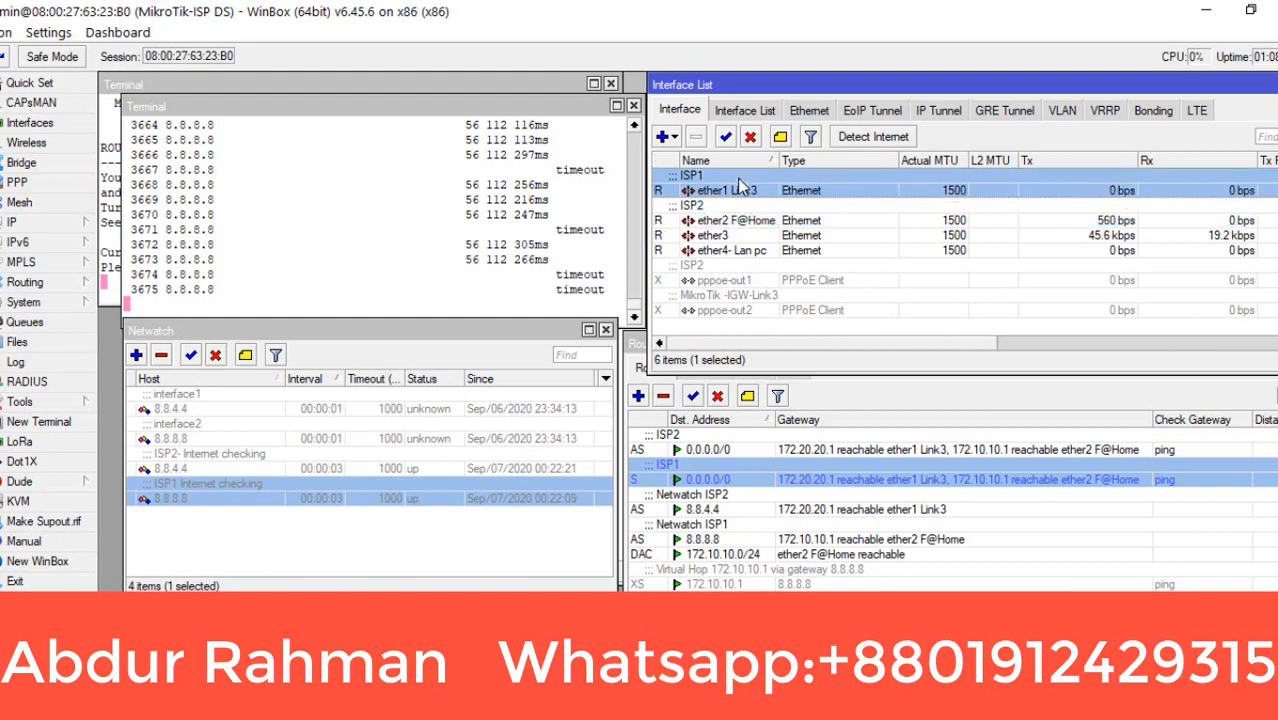
pyautogui.click(752, 221)
pyautogui.click(742, 251)
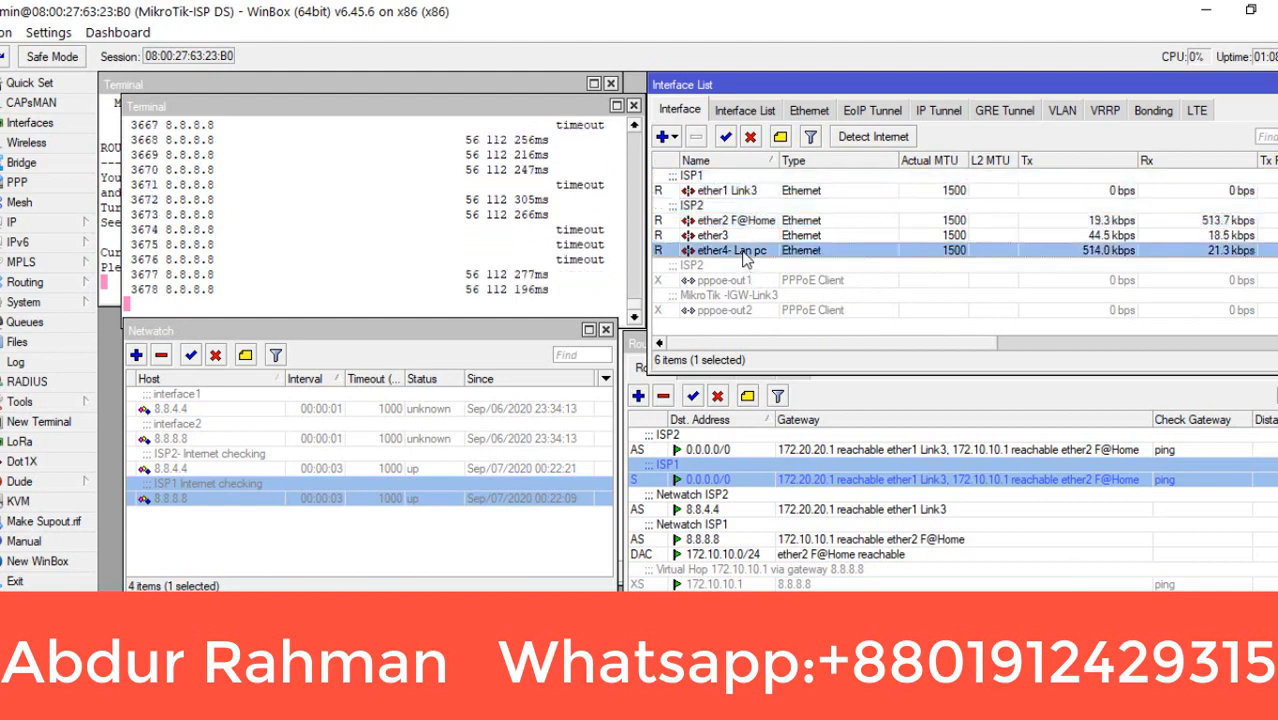
pyautogui.click(738, 191)
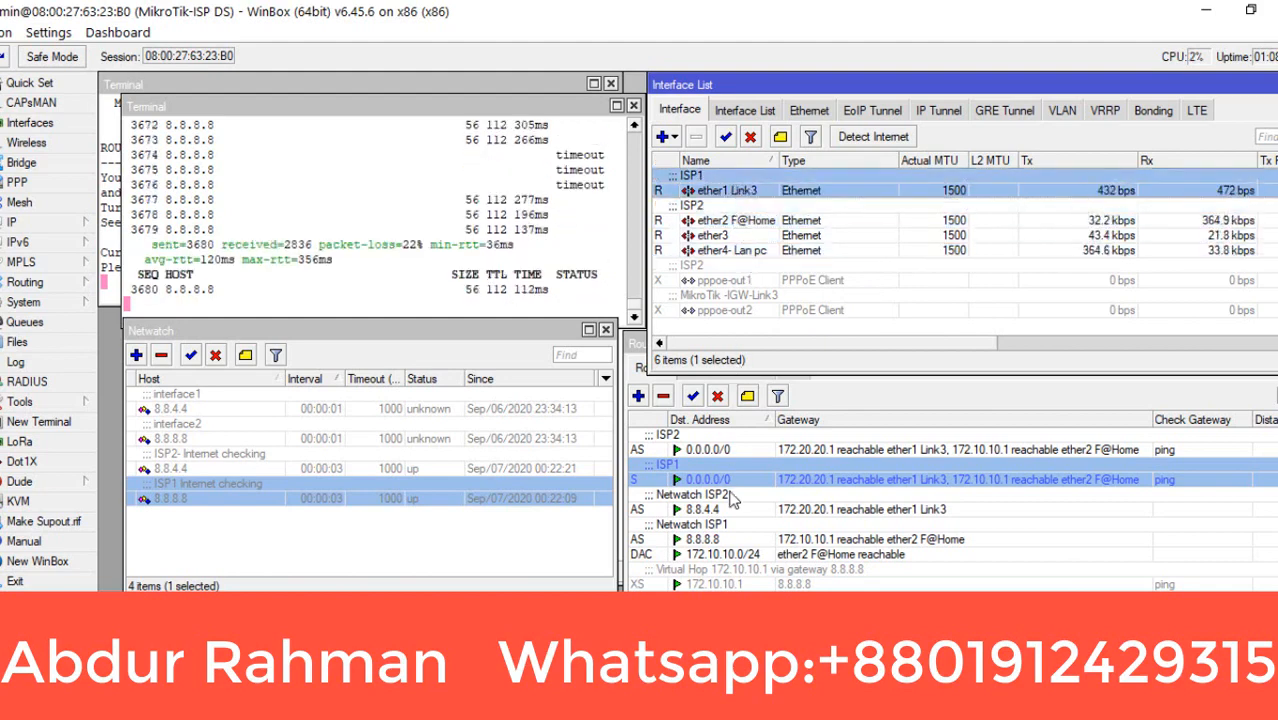
# Compare the two 0.0.0.0/0 default routes and inspect the gateway addresses of the ISP2 one.
pyautogui.click(727, 450)
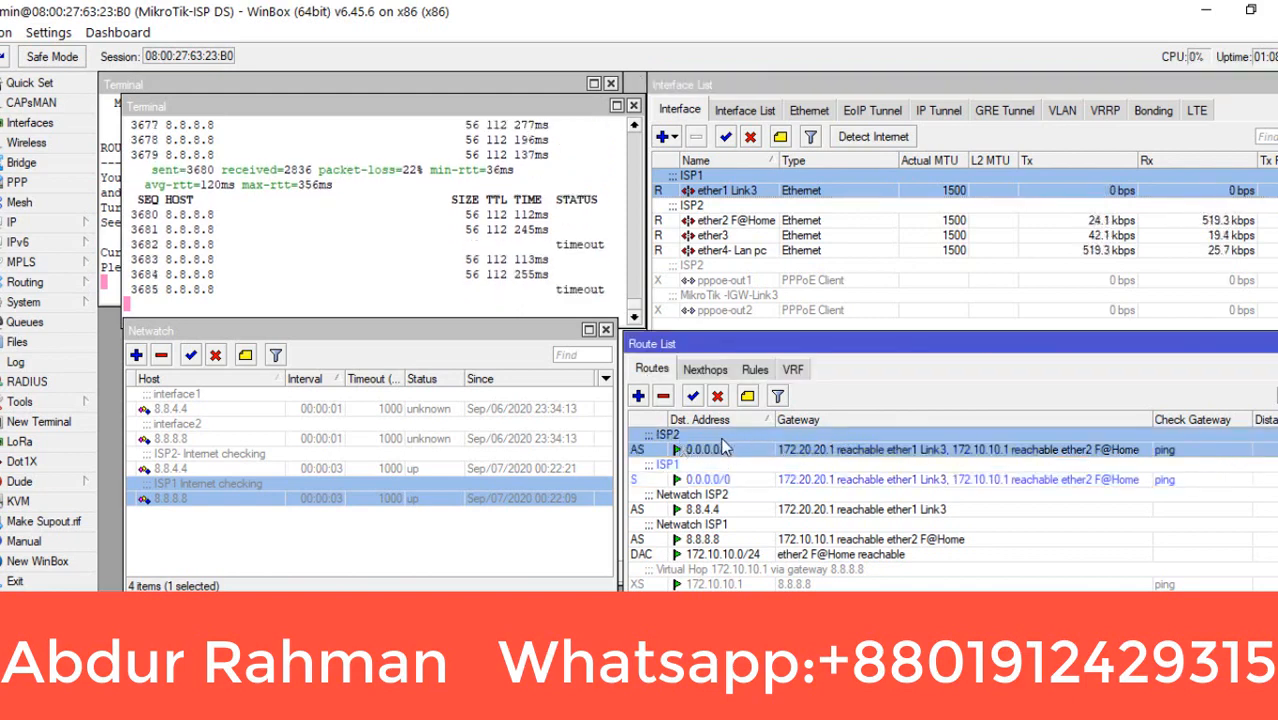
pyautogui.click(700, 479)
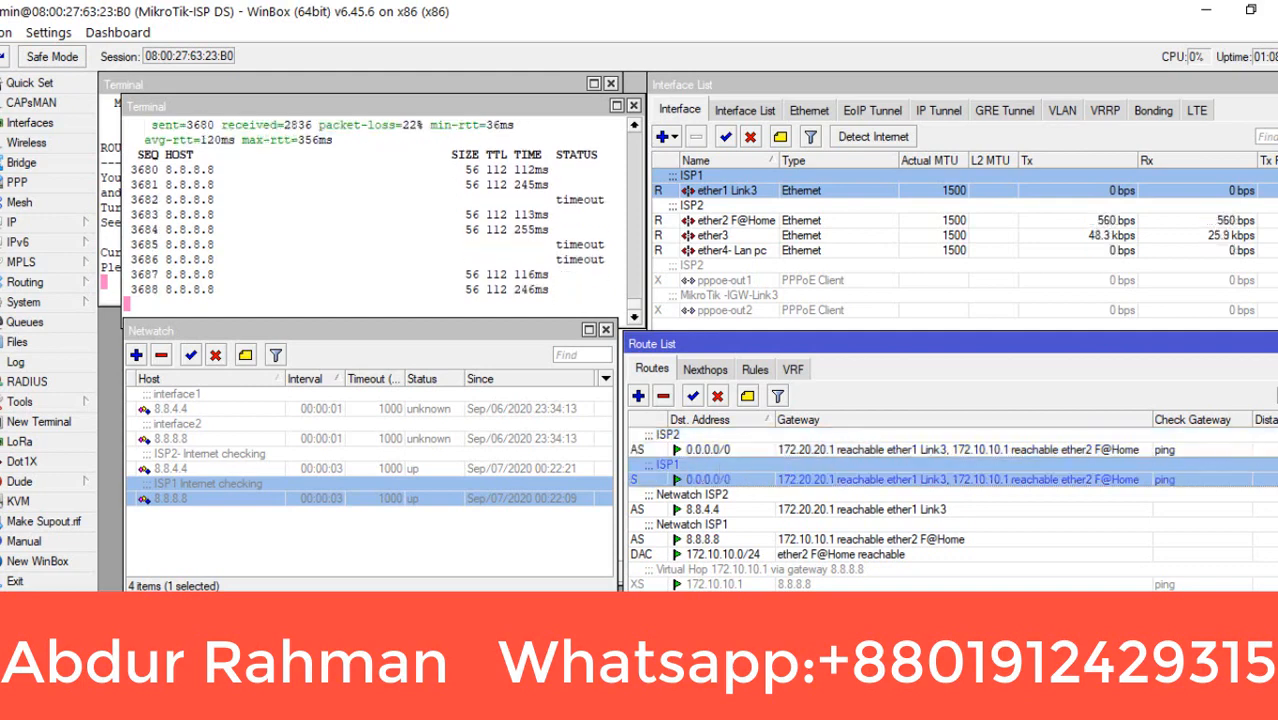
pyautogui.click(700, 449)
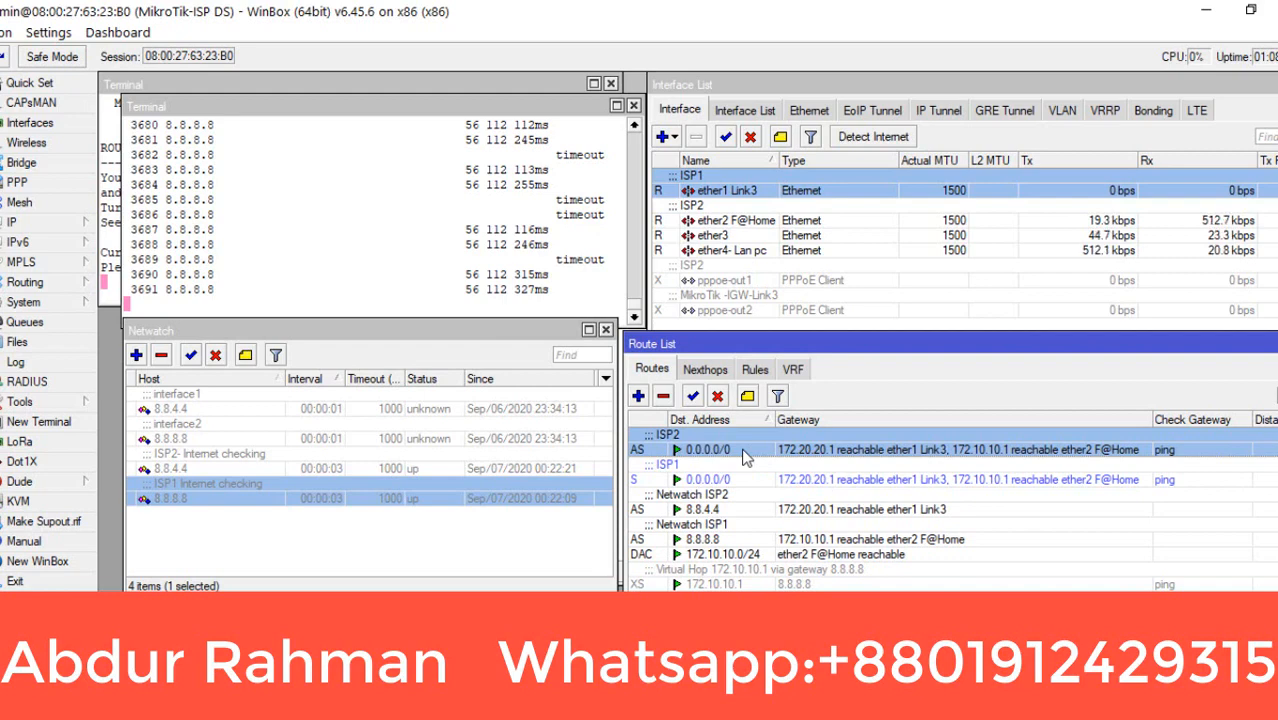
pyautogui.doubleClick(678, 452)
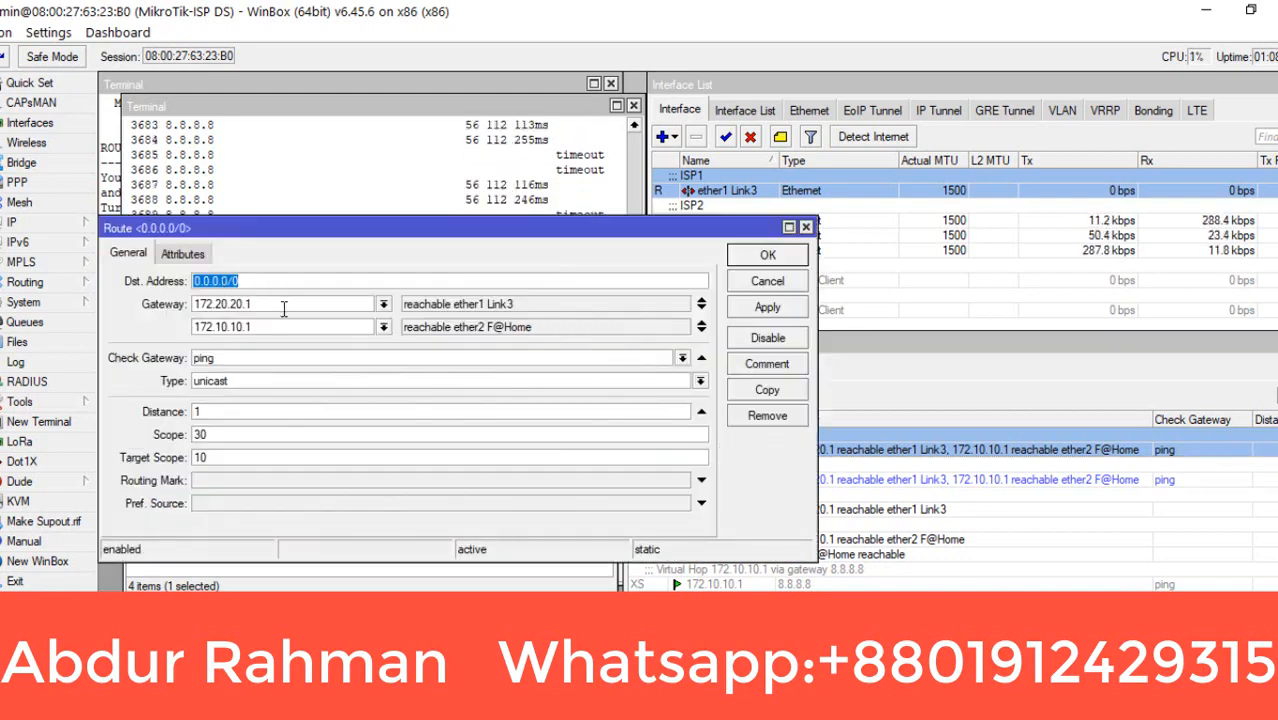
pyautogui.doubleClick(238, 306)
pyautogui.press('Tab')
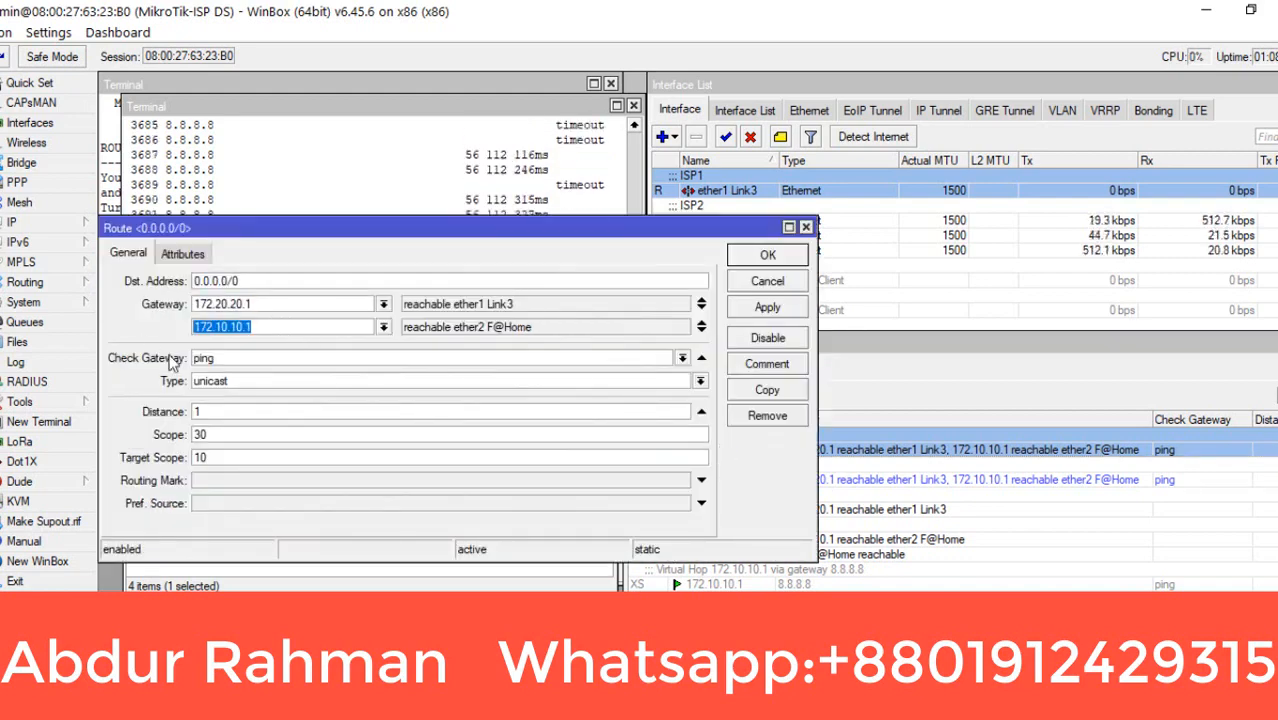
pyautogui.click(740, 284)
# Inspect both gateway addresses of the ISP1 default route, leaving its settings untouched.
pyautogui.doubleClick(812, 481)
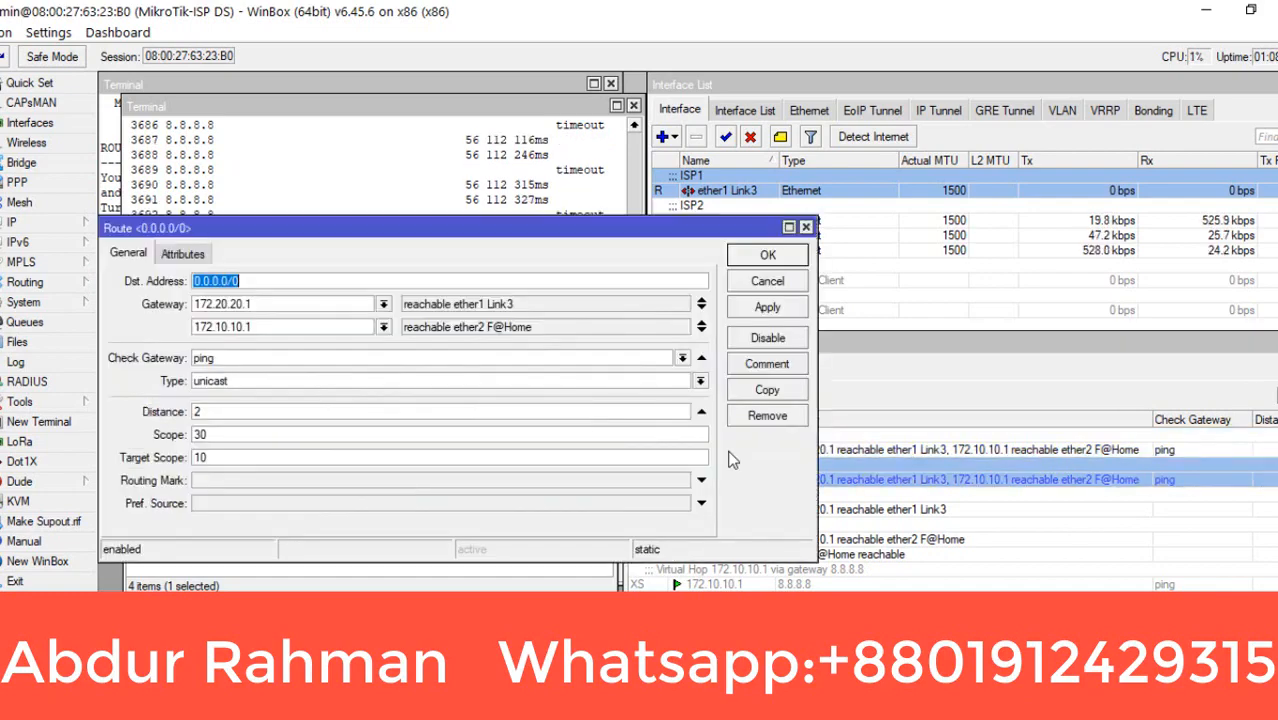
pyautogui.doubleClick(282, 306)
pyautogui.doubleClick(265, 327)
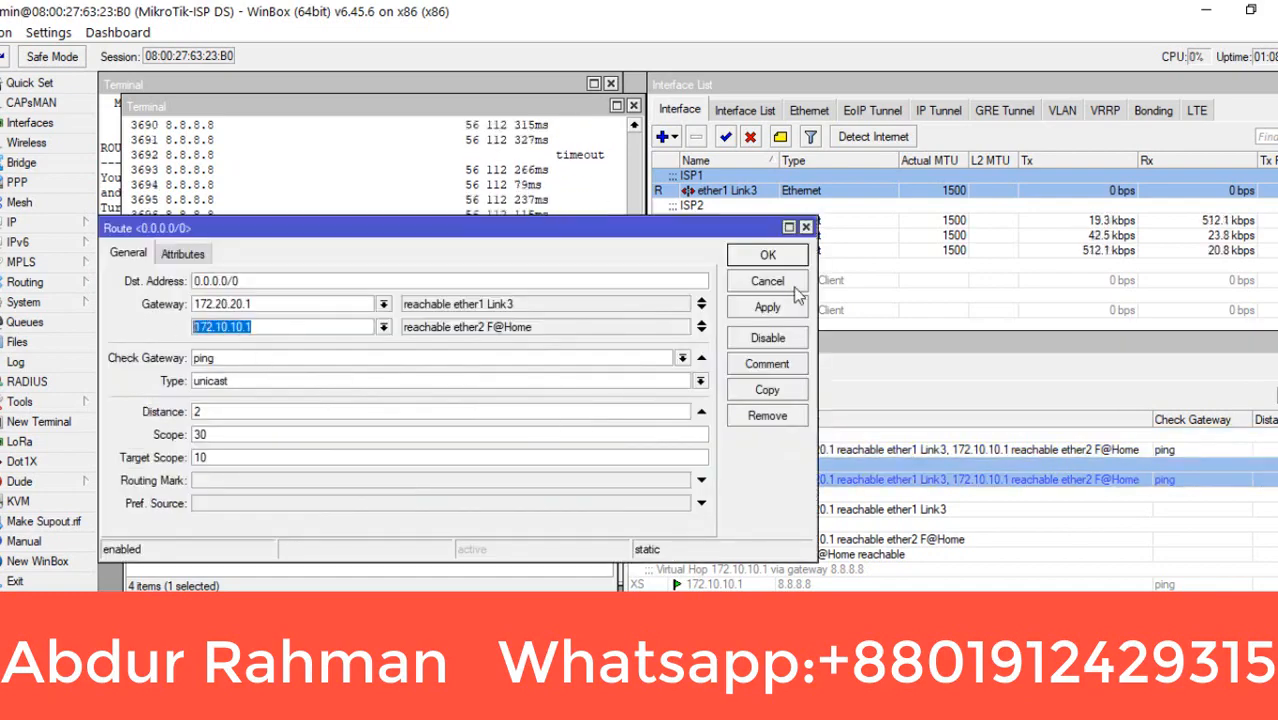
pyautogui.click(786, 280)
# Switch to Notepad and review the load balancing topic with its 2 WAN links.
pyautogui.hotkey('alt', 'Tab')
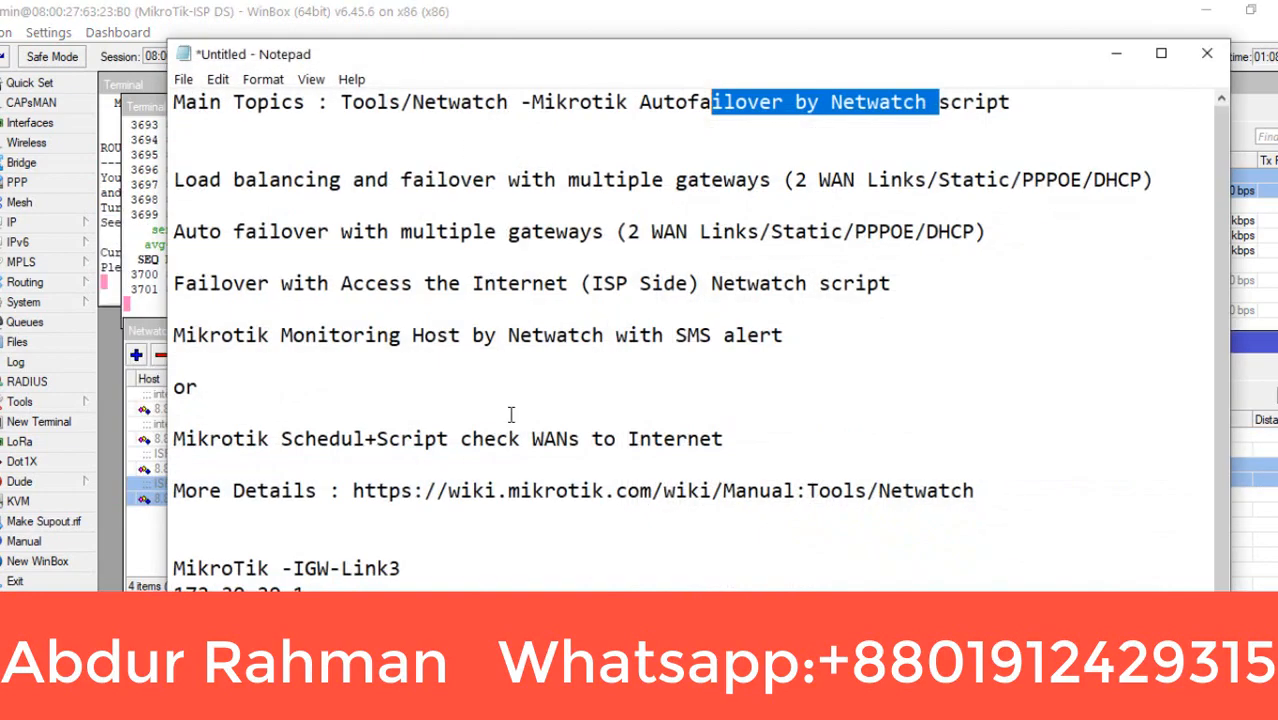
pyautogui.moveTo(174, 180); pyautogui.dragTo(352, 183)
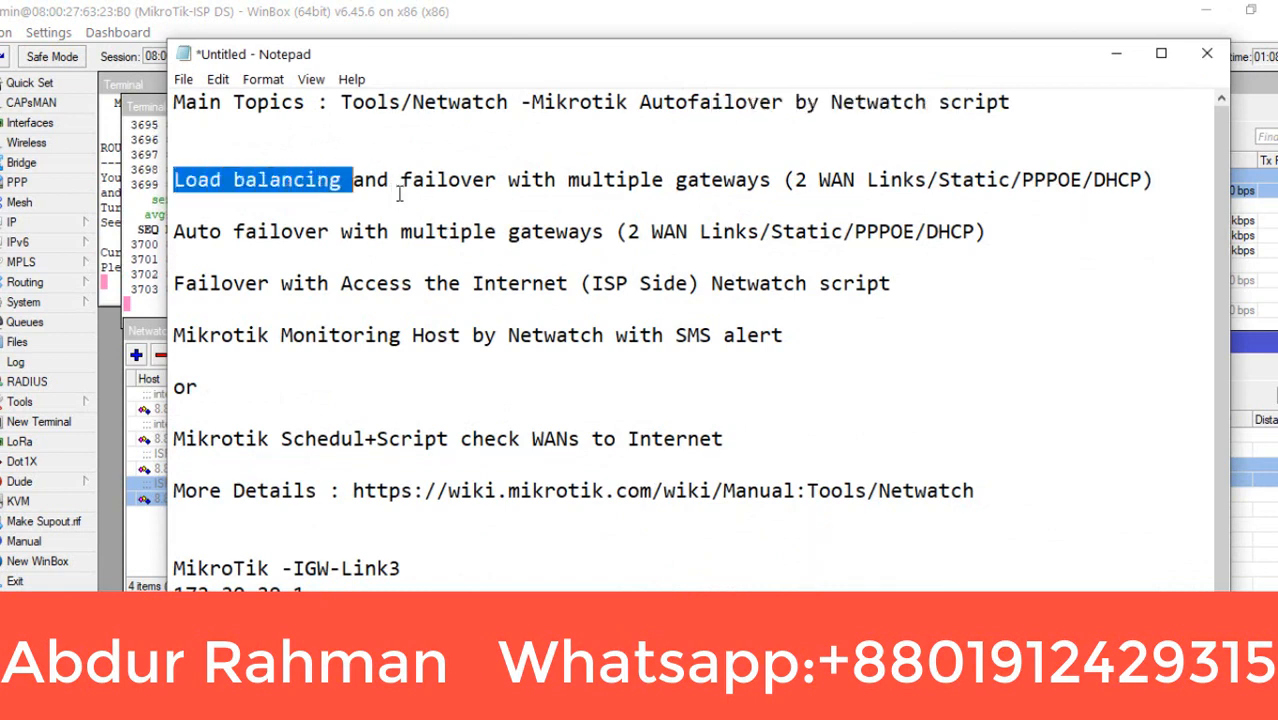
pyautogui.moveTo(880, 180); pyautogui.dragTo(800, 181)
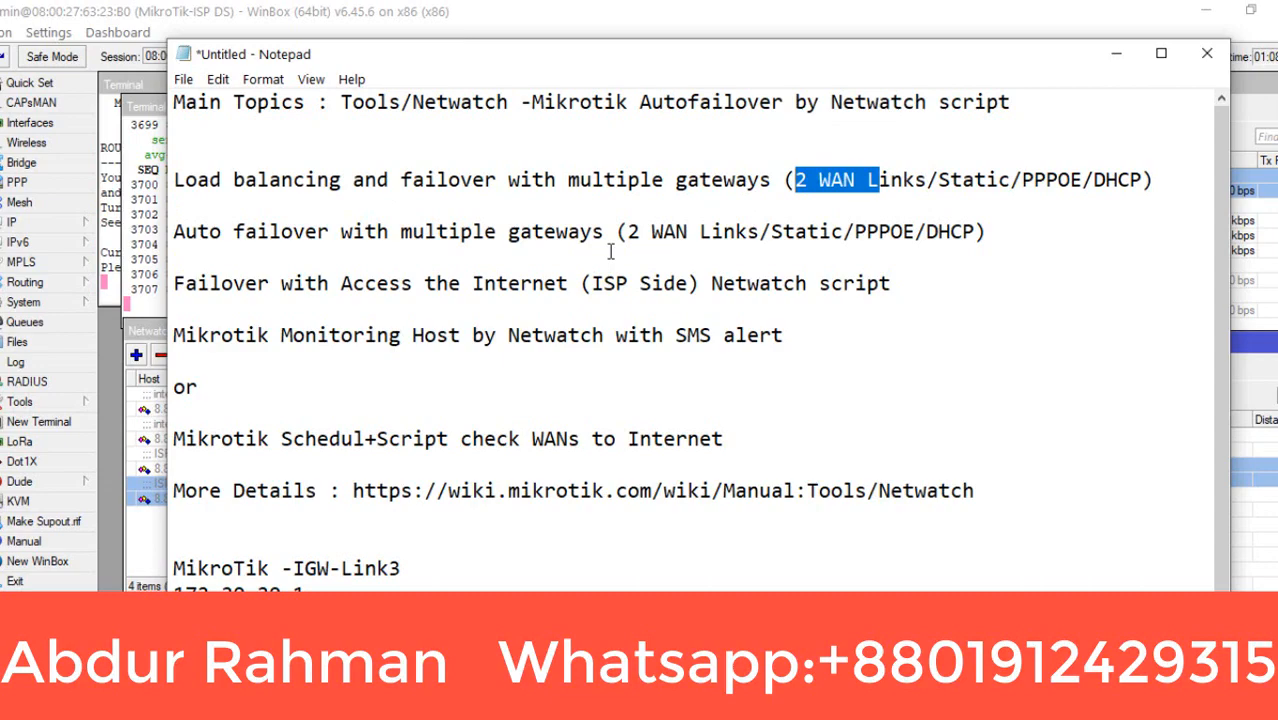
# Resume all the CentOS downloads in Internet Download Manager inside the Windows 10 virtual machine.
pyautogui.click(1103, 58)
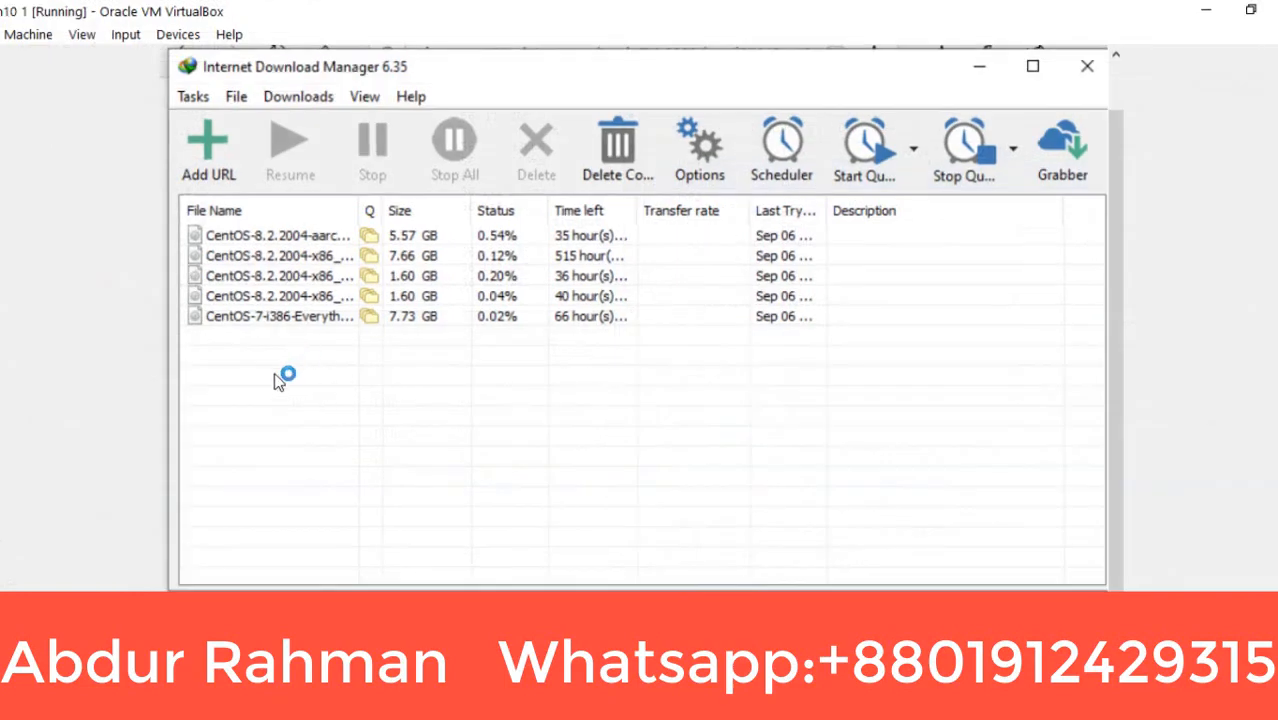
pyautogui.moveTo(277, 372); pyautogui.dragTo(322, 219)
pyautogui.click(290, 145)
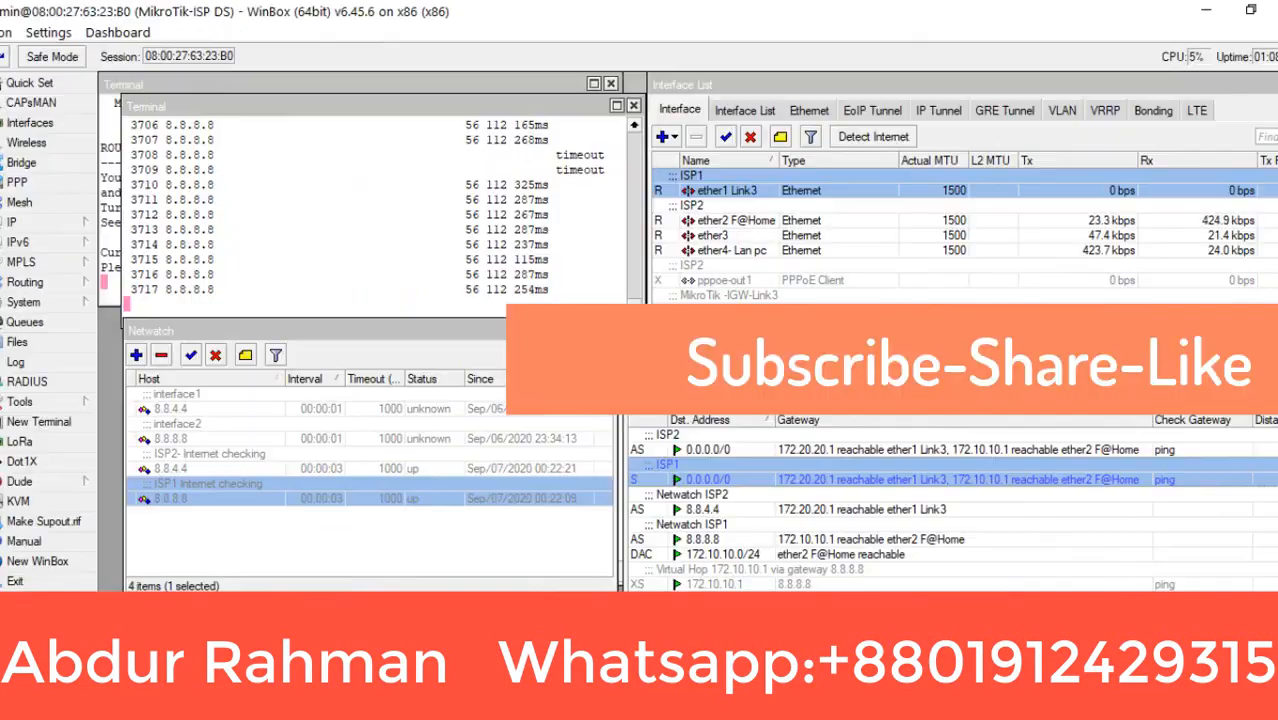
# Examine the ISP2 and LAN PC interface traffic, and the simple queue for 172.20.20.10 on the MikroTik -IGW-Link3 router.
pyautogui.click(781, 222)
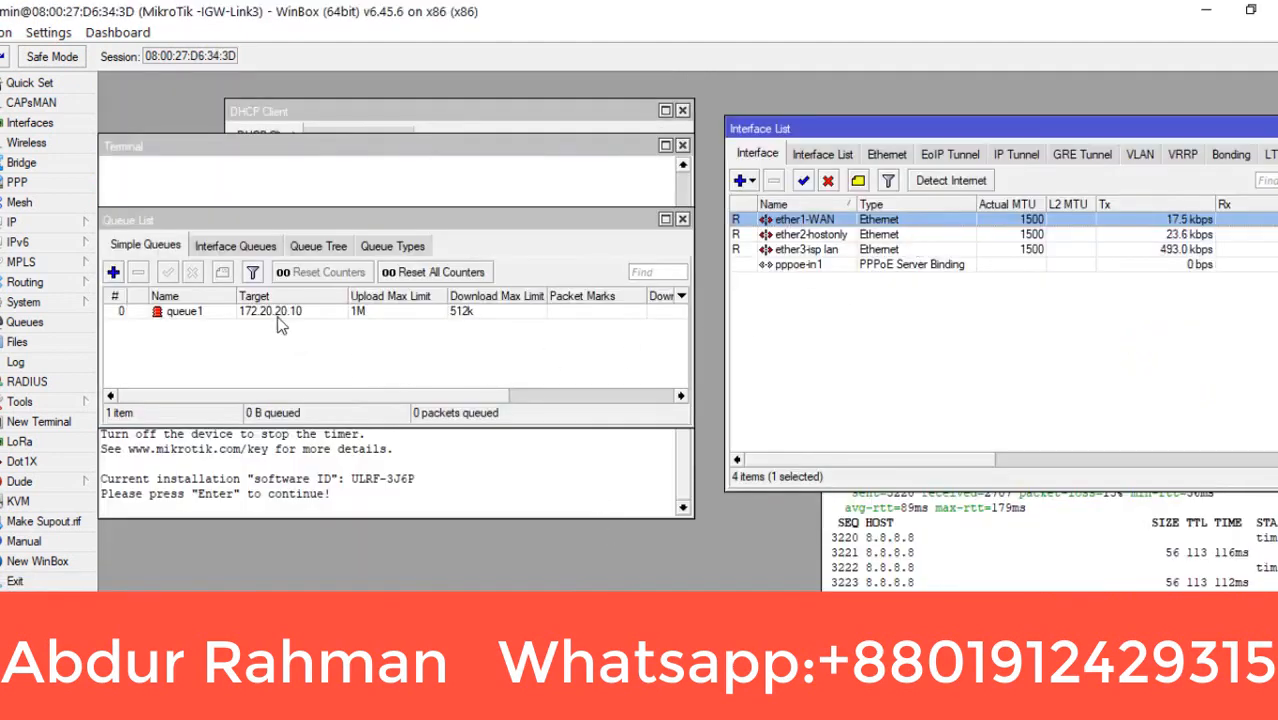
pyautogui.click(279, 314)
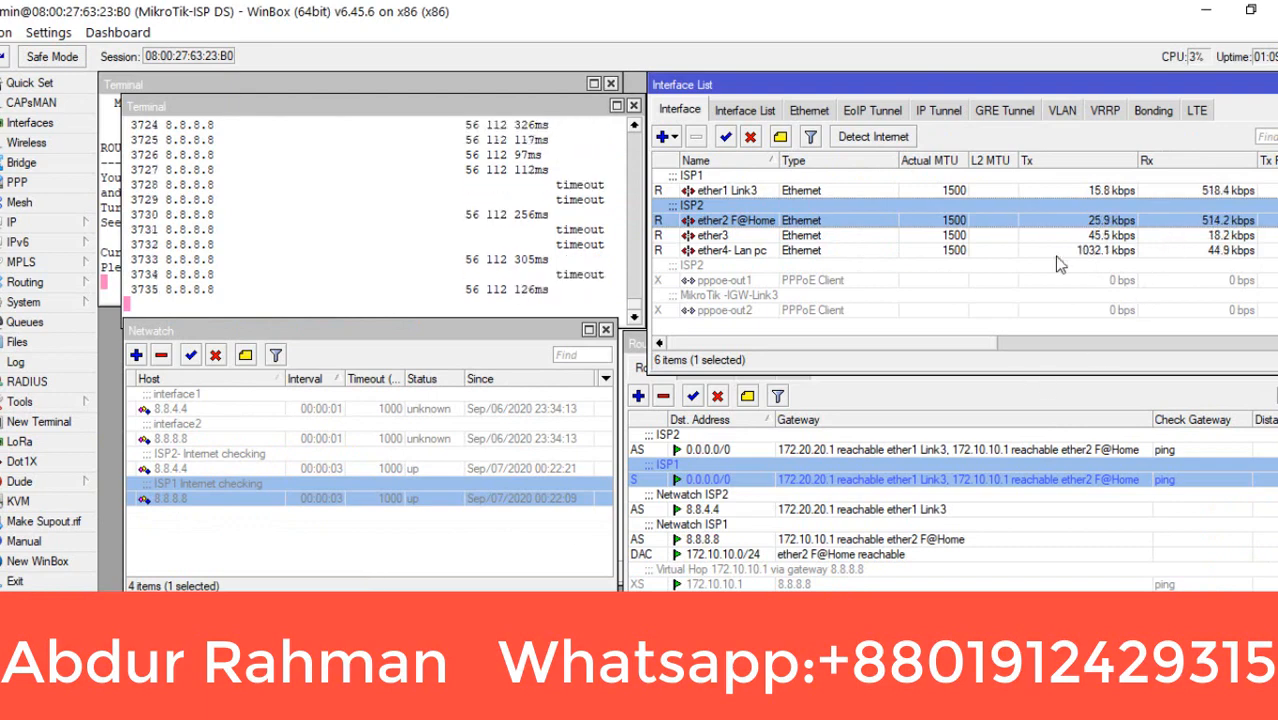
pyautogui.click(1055, 252)
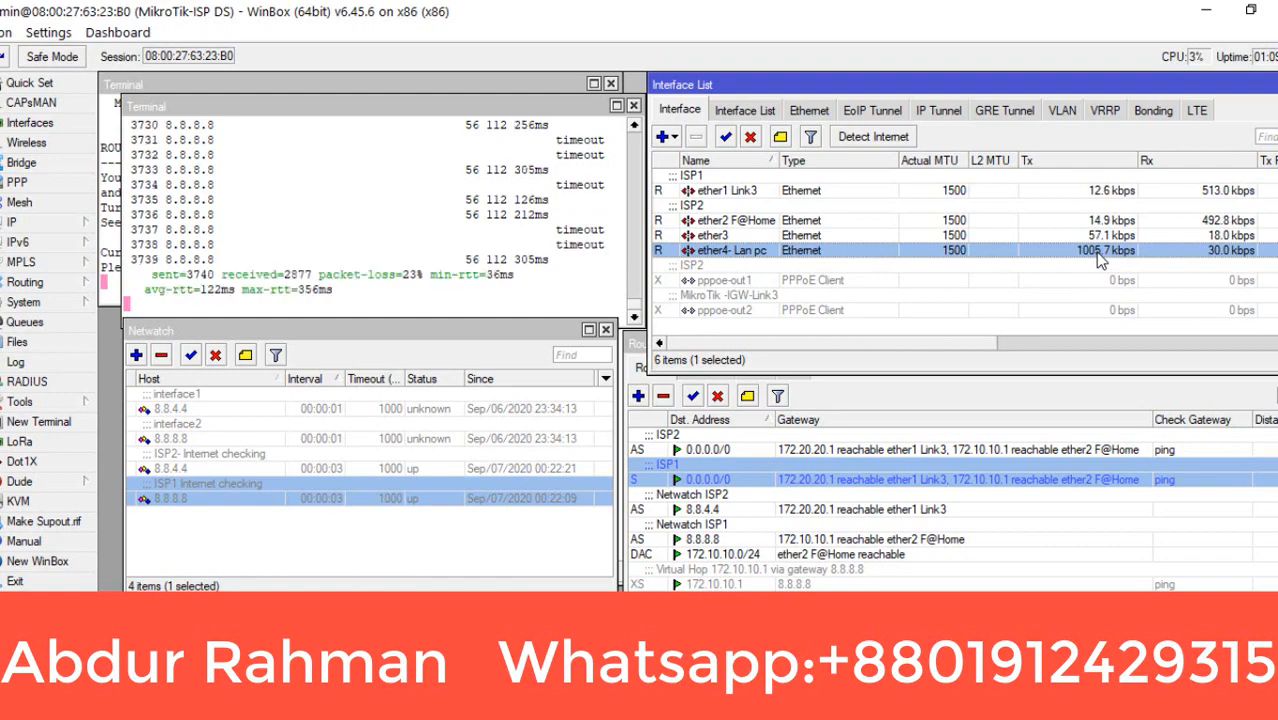
# Highlight "Load balancing" in the Notepad topic list, and return to the ISP router's WinBox session.
pyautogui.click(480, 706)
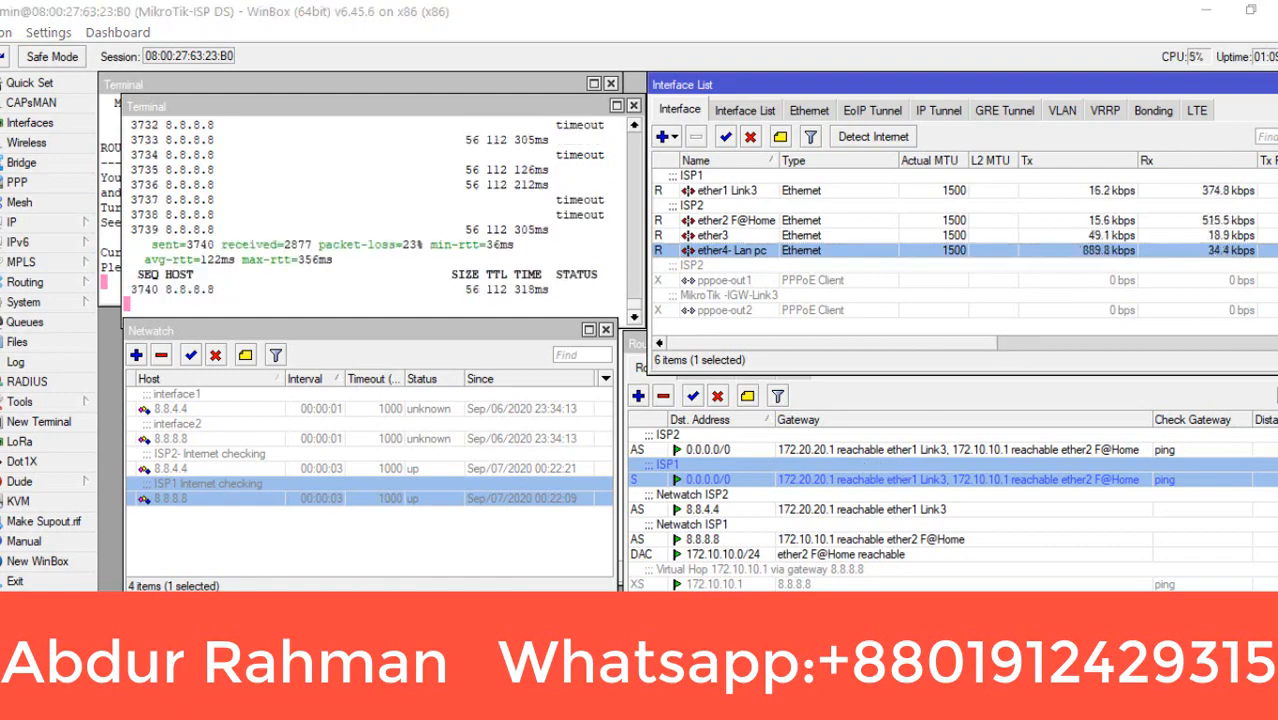
pyautogui.moveTo(174, 181); pyautogui.dragTo(342, 180)
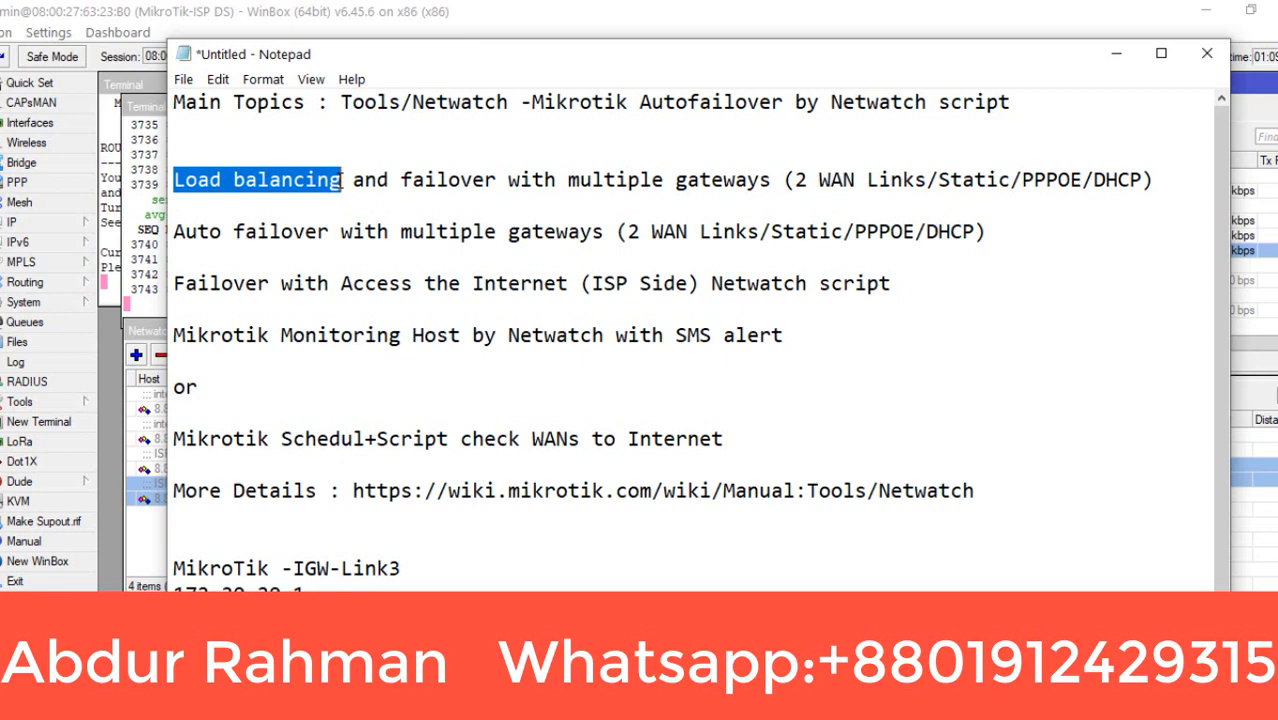
pyautogui.click(1116, 52)
# Inspect the firewall's filter, mangle and NAT rules, including the first srcnat masquerade rule, and close the firewall window.
pyautogui.click(36, 222)
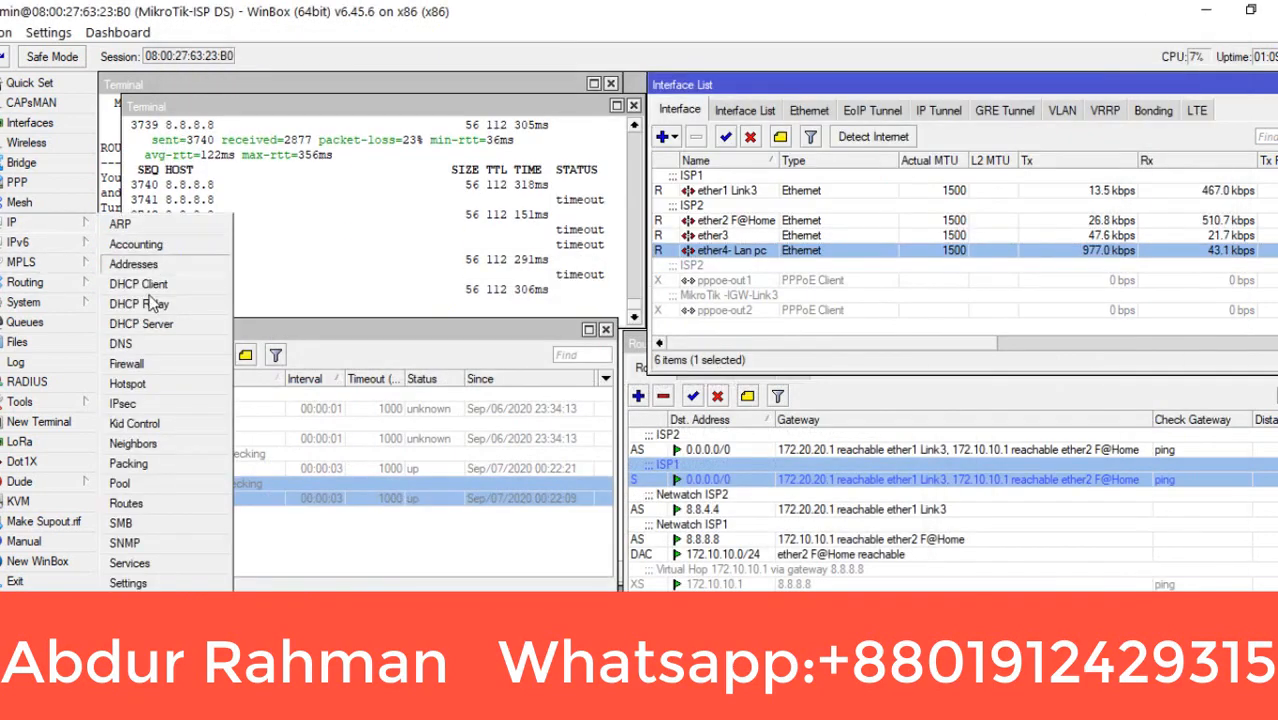
pyautogui.click(127, 363)
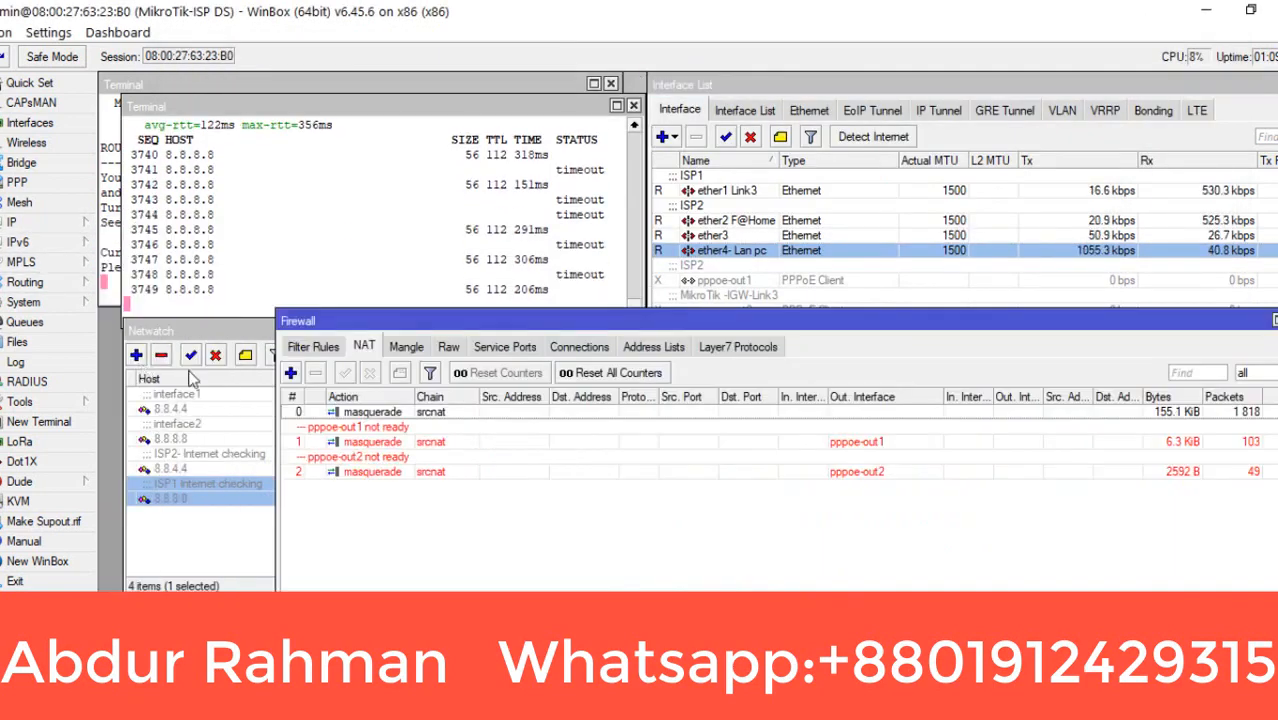
pyautogui.click(322, 348)
pyautogui.click(405, 347)
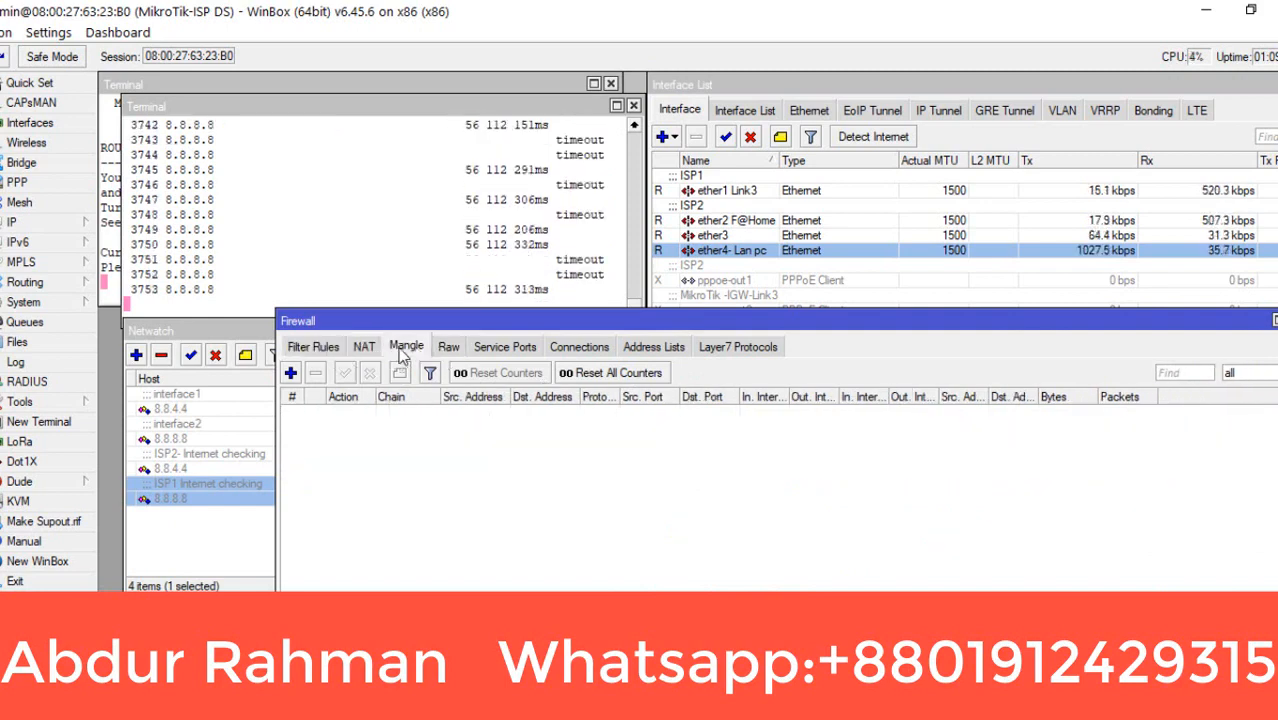
pyautogui.click(364, 347)
pyautogui.click(438, 412)
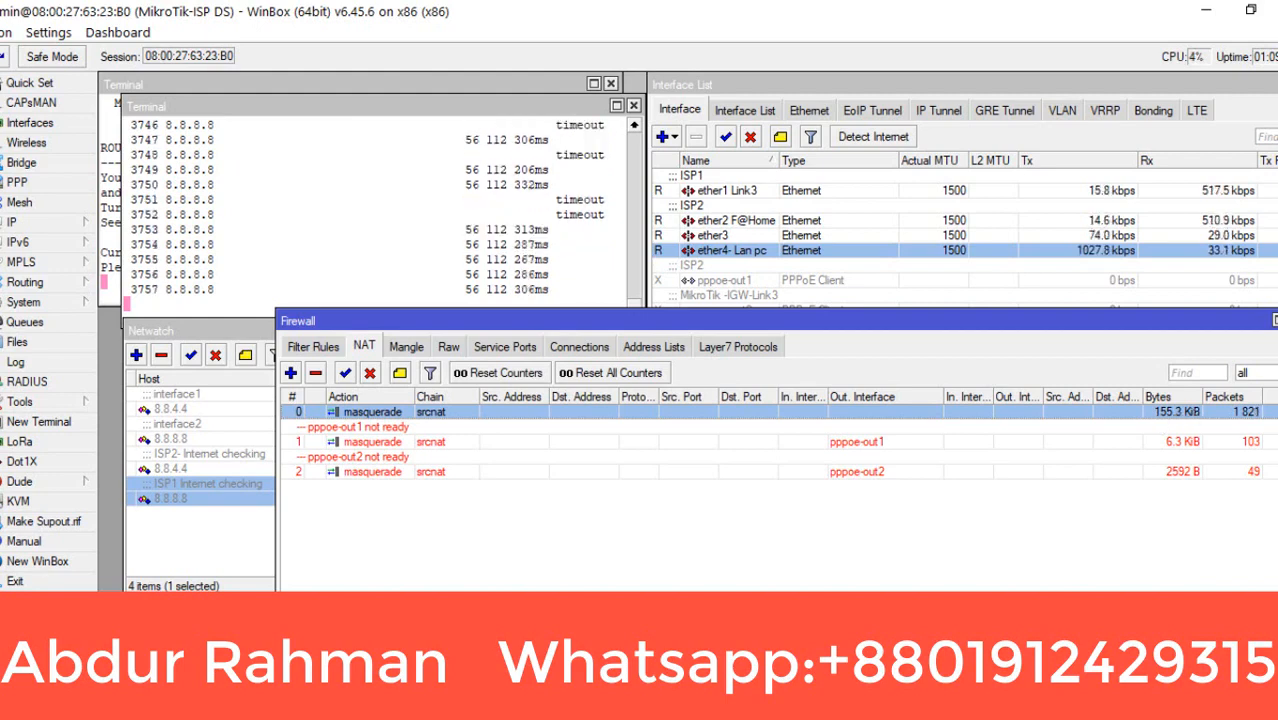
pyautogui.click(1277, 320)
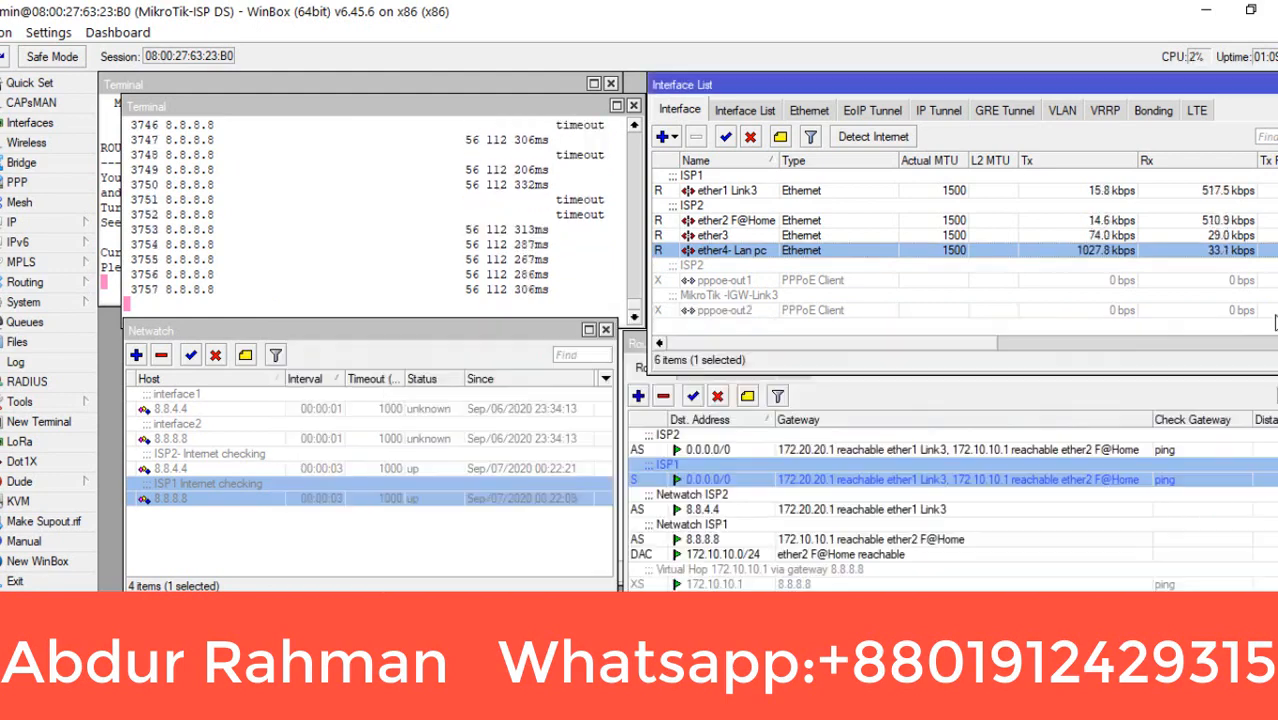
# Inspect both gateways and the ping gateway check of the 0.0.0.0/0 route commented ISP2, and close its settings.
pyautogui.doubleClick(835, 452)
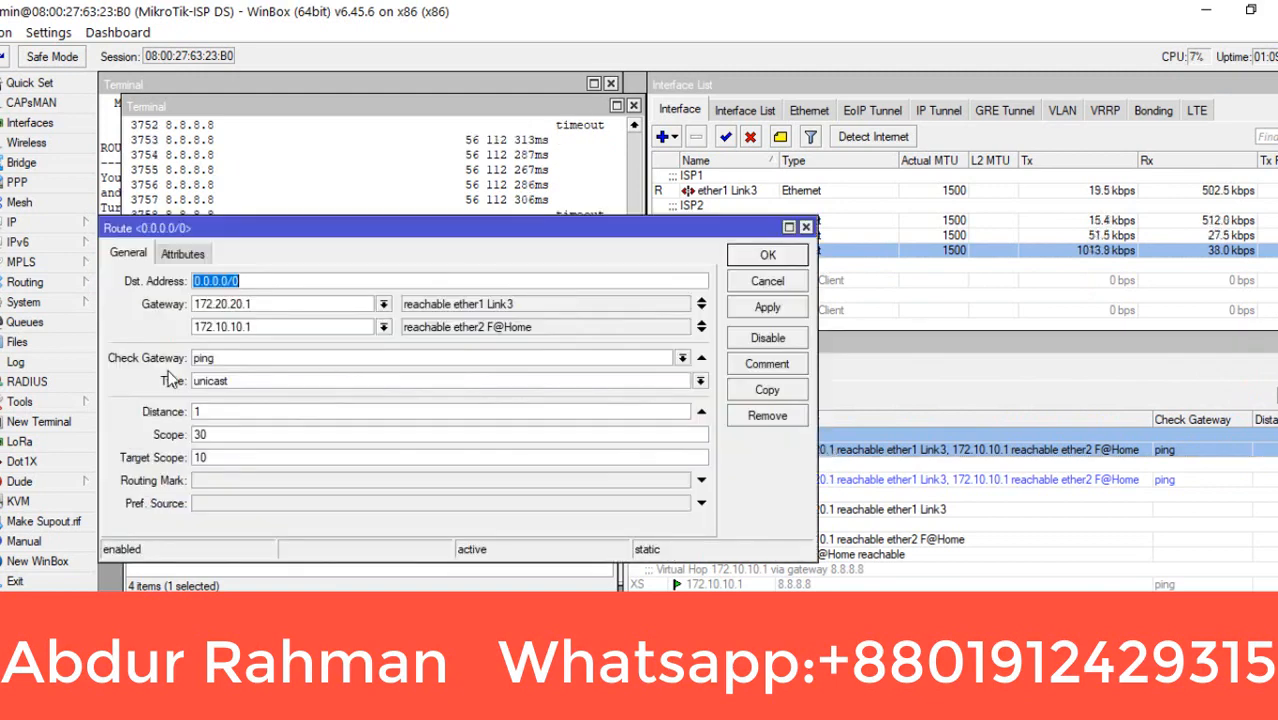
pyautogui.press('Tab')
pyautogui.press('Tab')
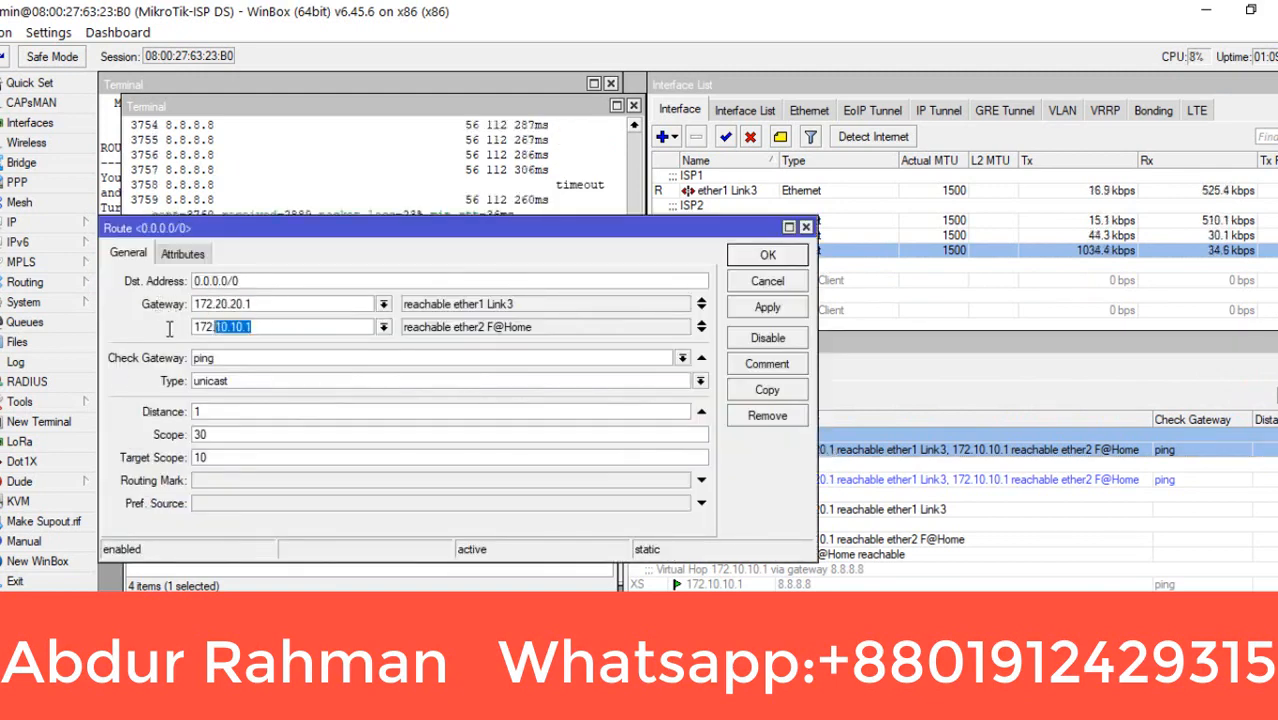
pyautogui.hotkey('shift', 'Tab')
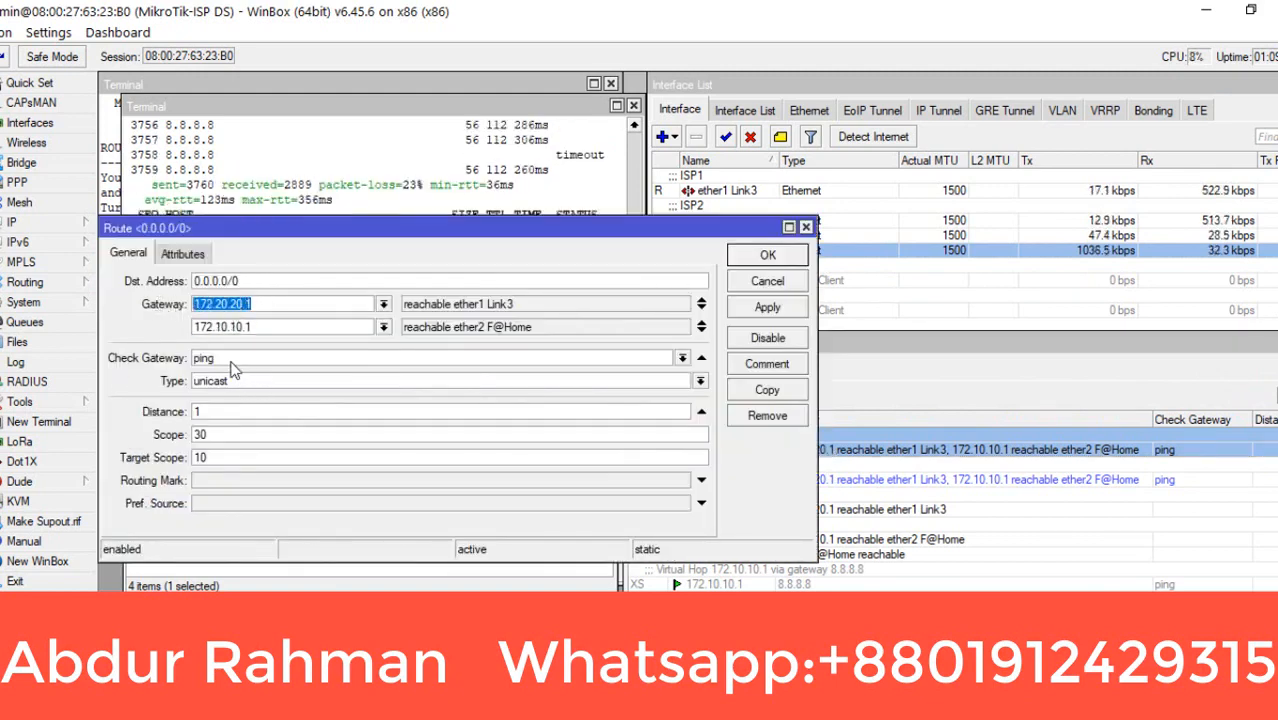
pyautogui.click(745, 256)
# Examine the traffic on the ether1 Link3, ether2 F@Home and ether4- Lan pc interfaces.
pyautogui.click(1186, 194)
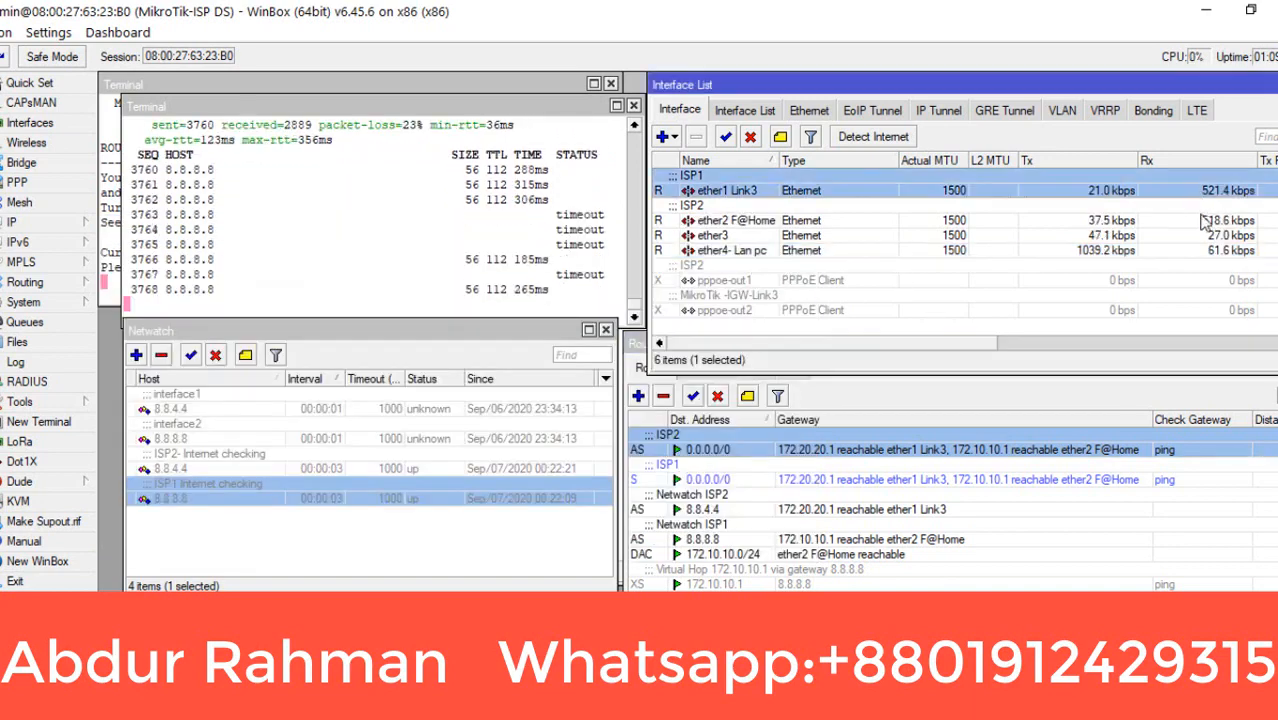
pyautogui.click(1180, 222)
pyautogui.click(1103, 254)
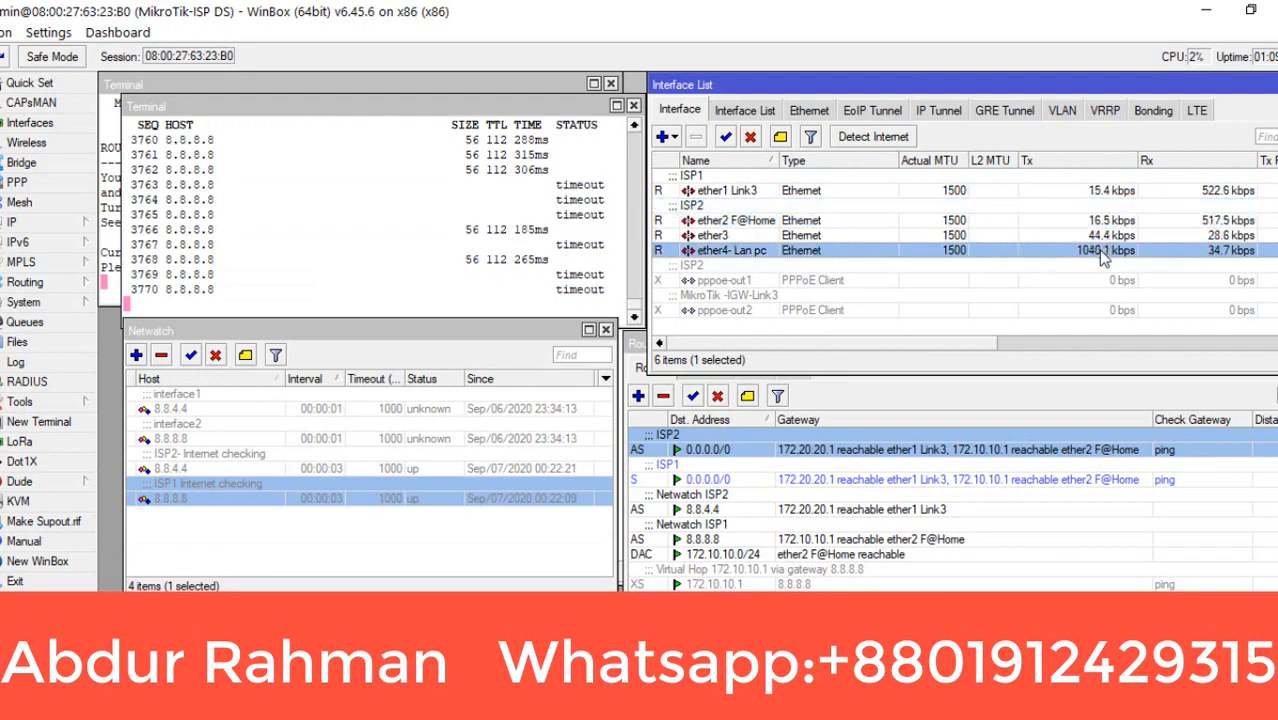
# Highlight "Load balancing" and the "failover with multiple gateways" wording in the Notepad topic list, and return to the router's WinBox session.
pyautogui.hotkey('alt', 'Tab')
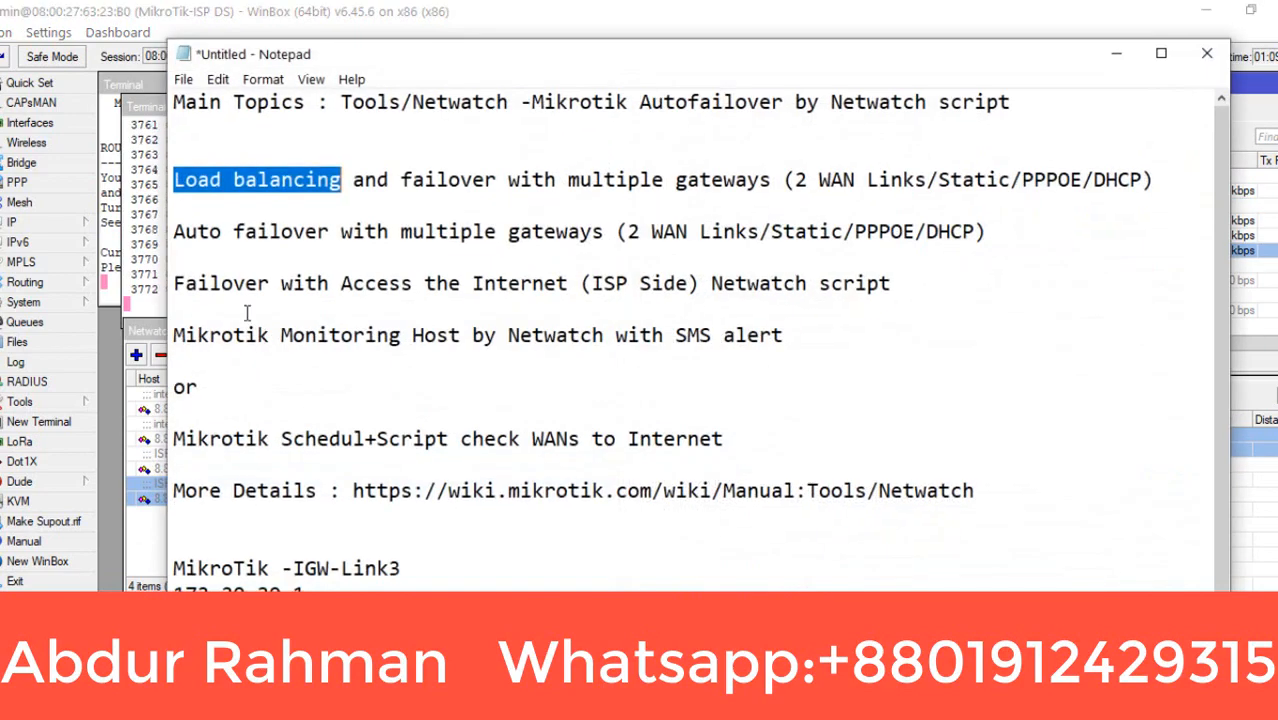
pyautogui.click(213, 231)
pyautogui.moveTo(170, 183); pyautogui.dragTo(343, 180)
pyautogui.moveTo(400, 180); pyautogui.dragTo(706, 181)
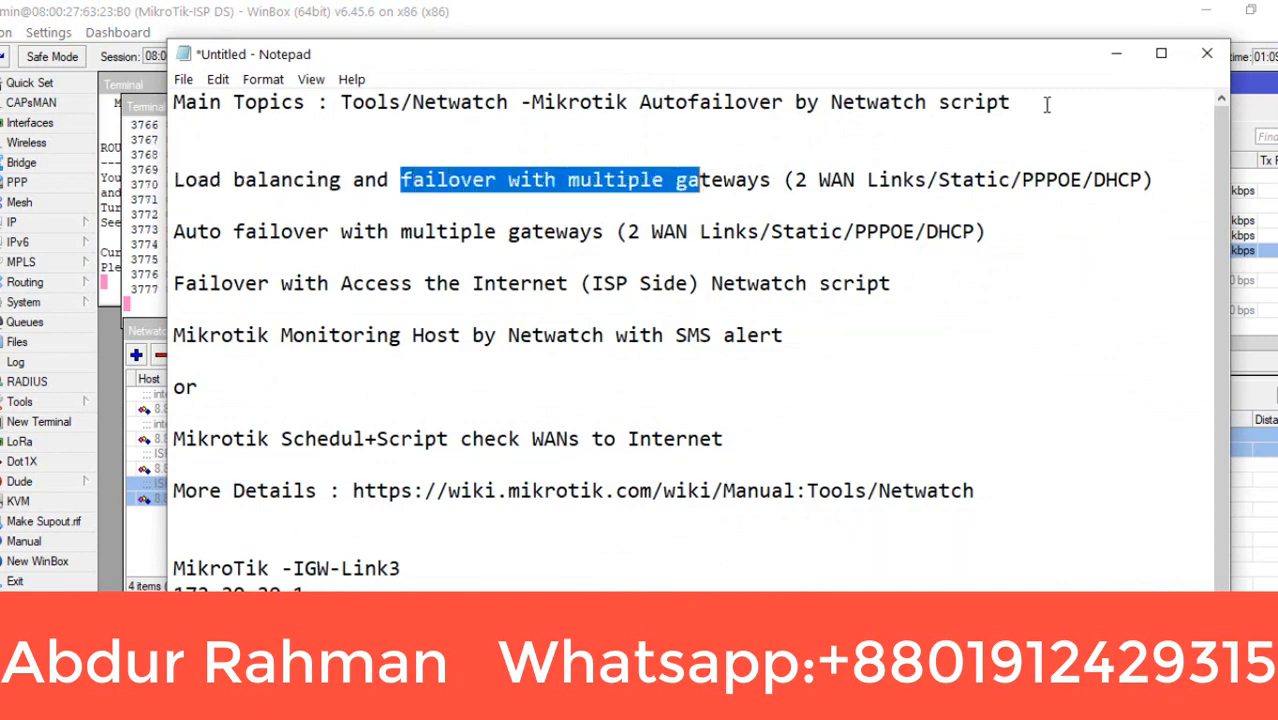
pyautogui.click(1117, 55)
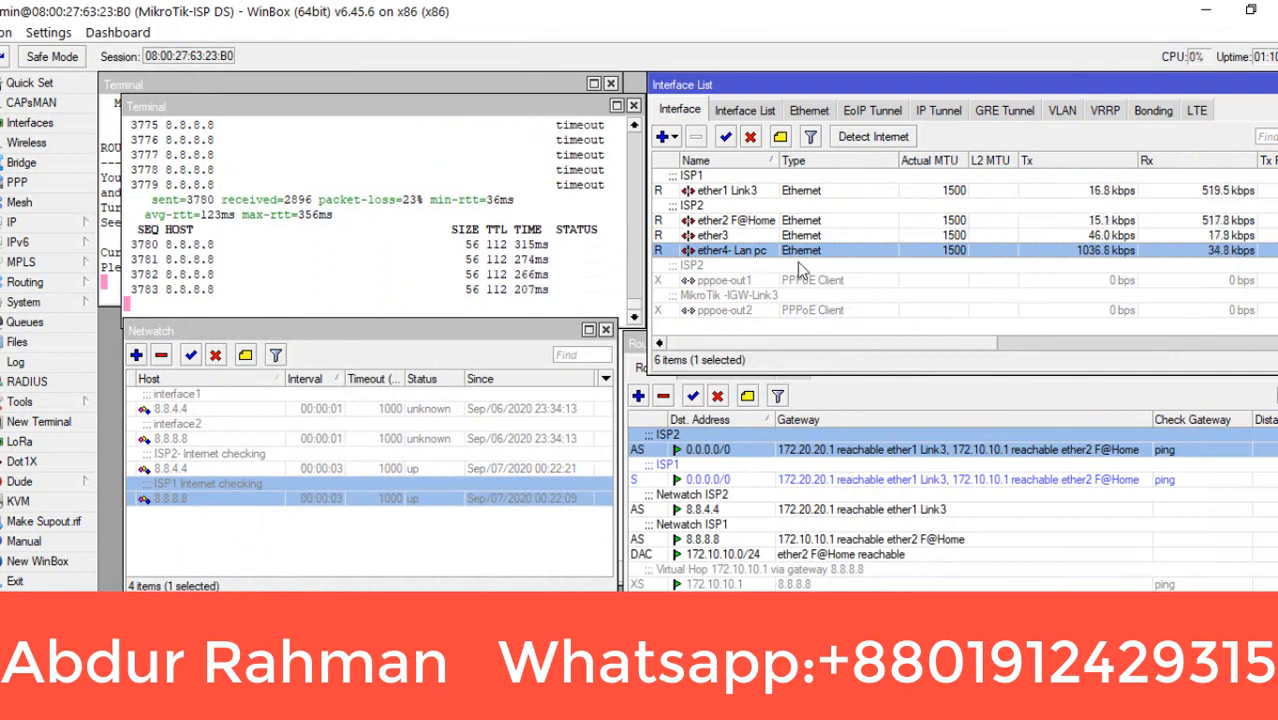
# Disable the ether1 Link3 interface to test failover to the second gateway, and enable it again.
pyautogui.click(763, 192)
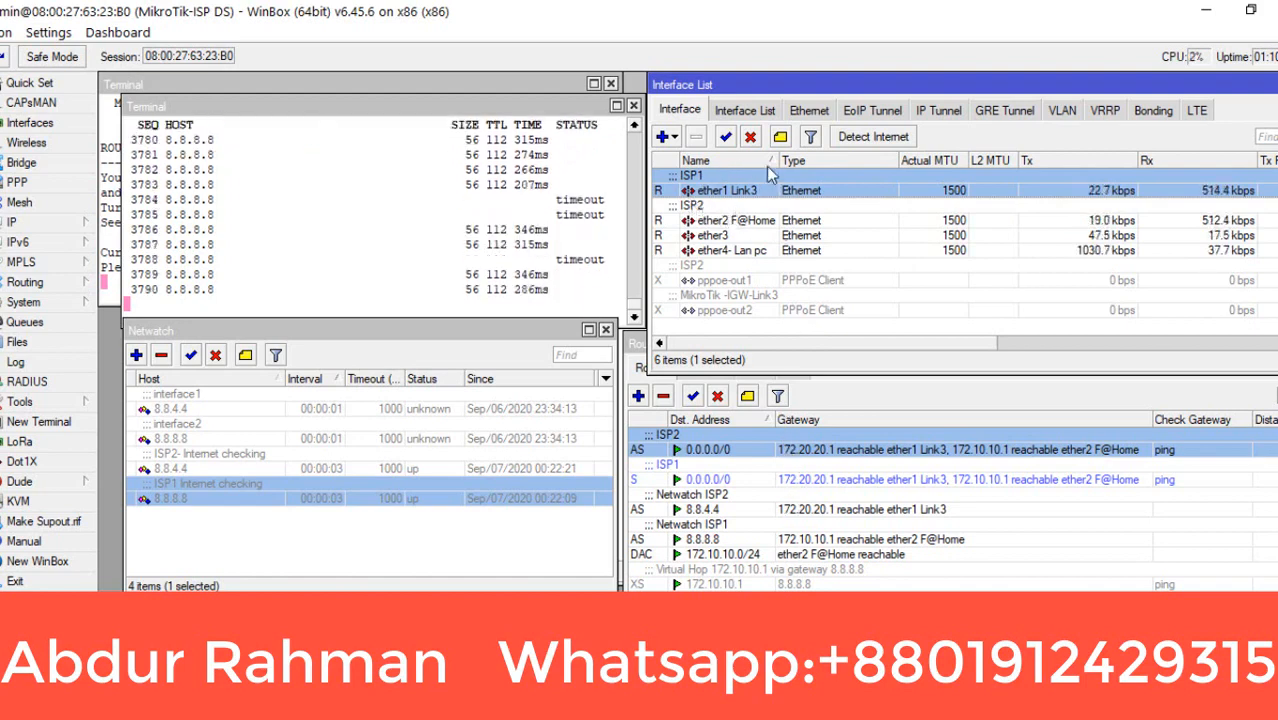
pyautogui.click(750, 137)
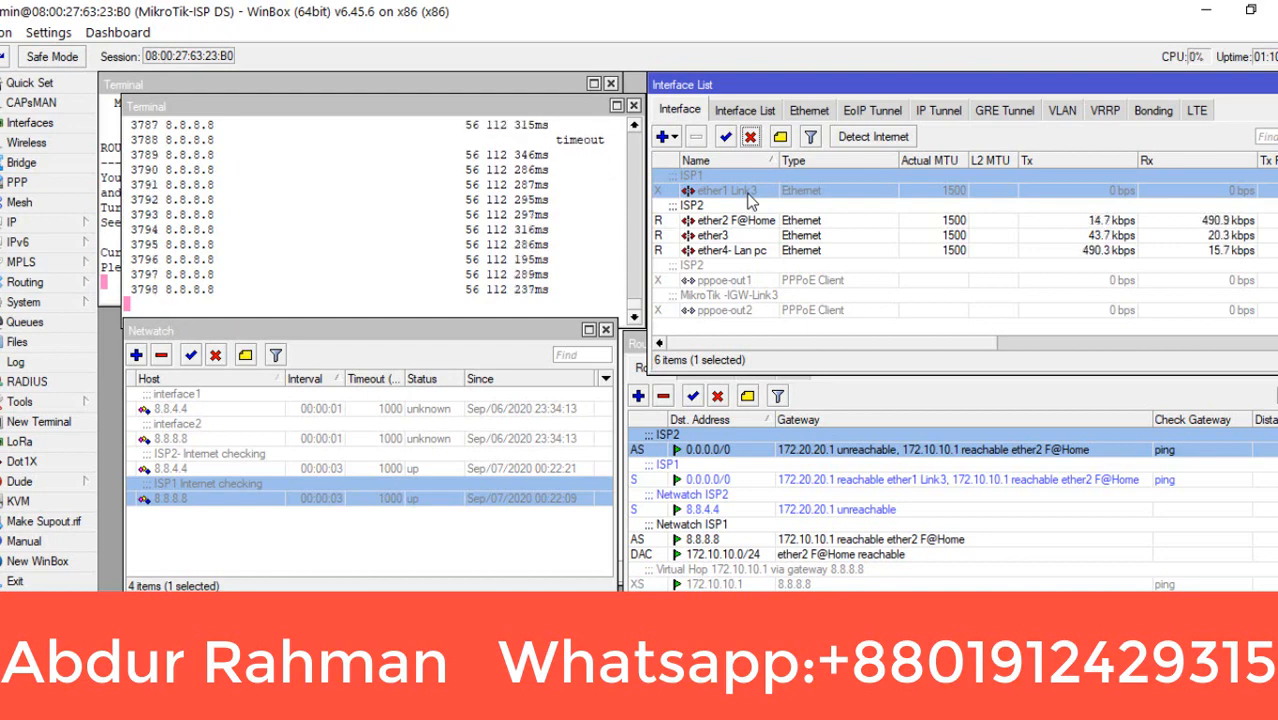
pyautogui.click(724, 138)
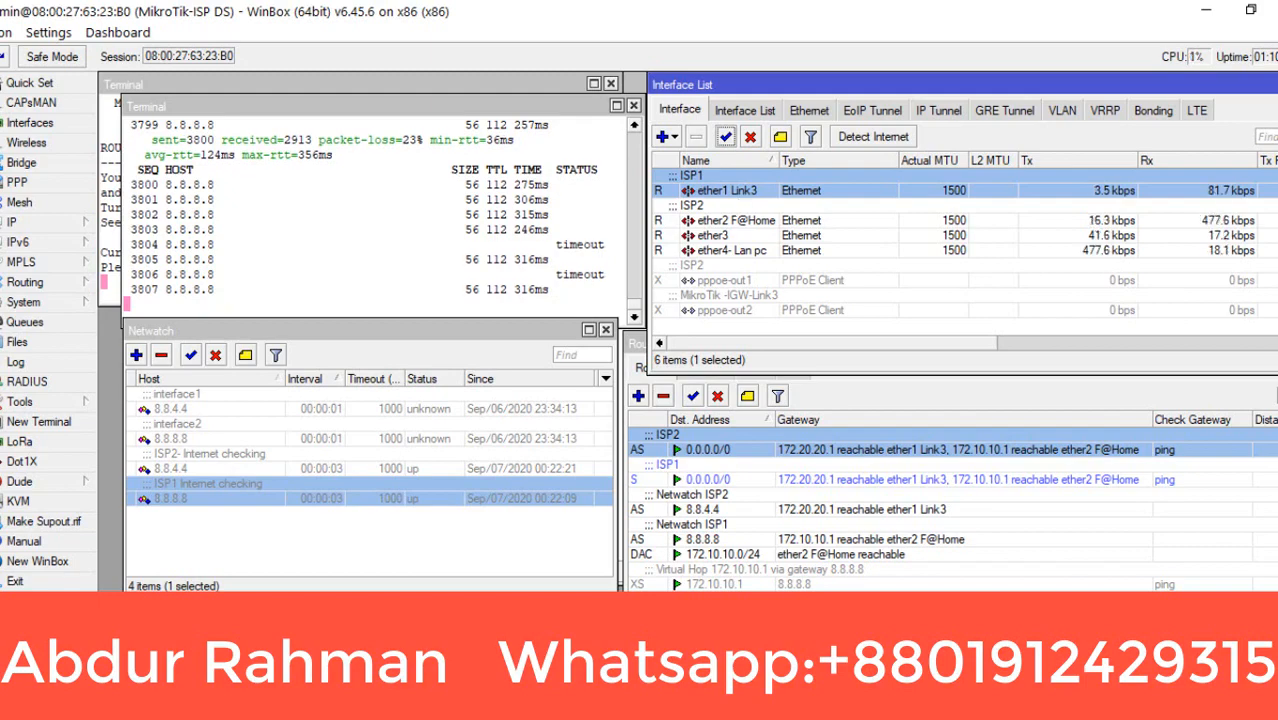
# Highlight the Notepad topics on auto failover with multiple gateways and on failover with Internet access by Netwatch script, and minimize Notepad.
pyautogui.click(408, 706)
pyautogui.moveTo(200, 232); pyautogui.dragTo(1027, 227)
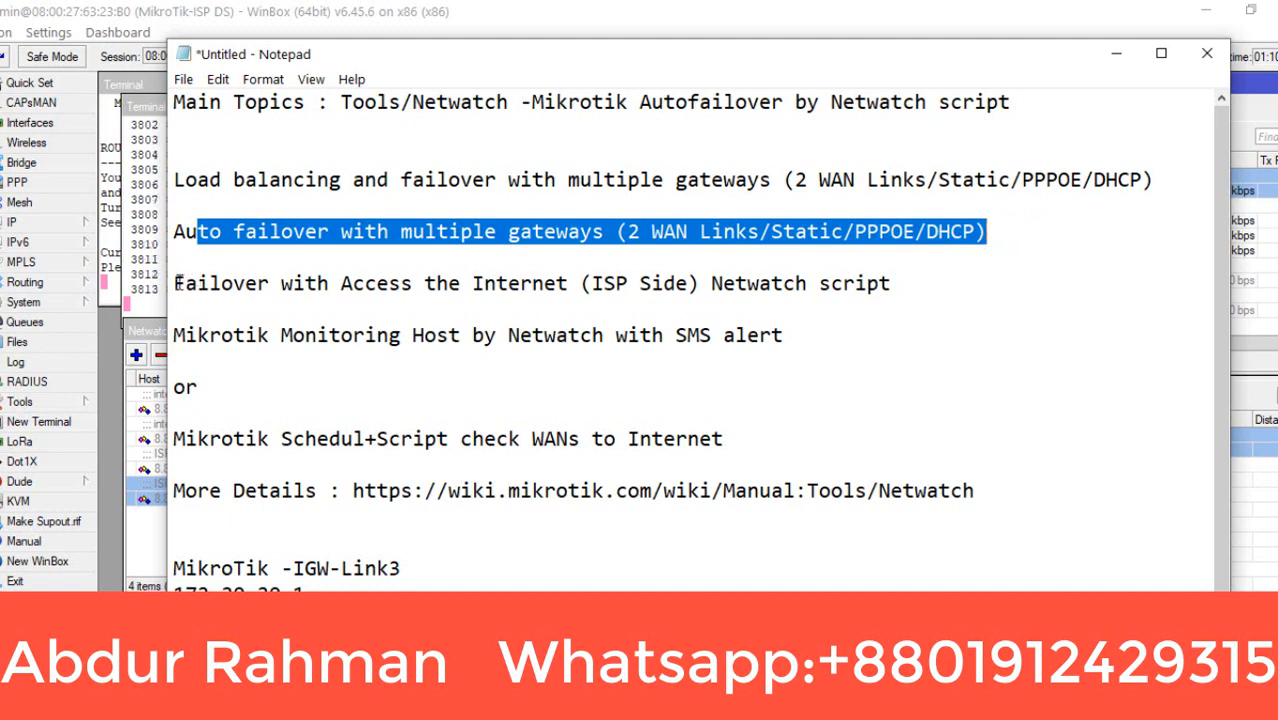
pyautogui.moveTo(175, 283); pyautogui.dragTo(593, 284)
pyautogui.click(378, 285)
pyautogui.click(725, 283)
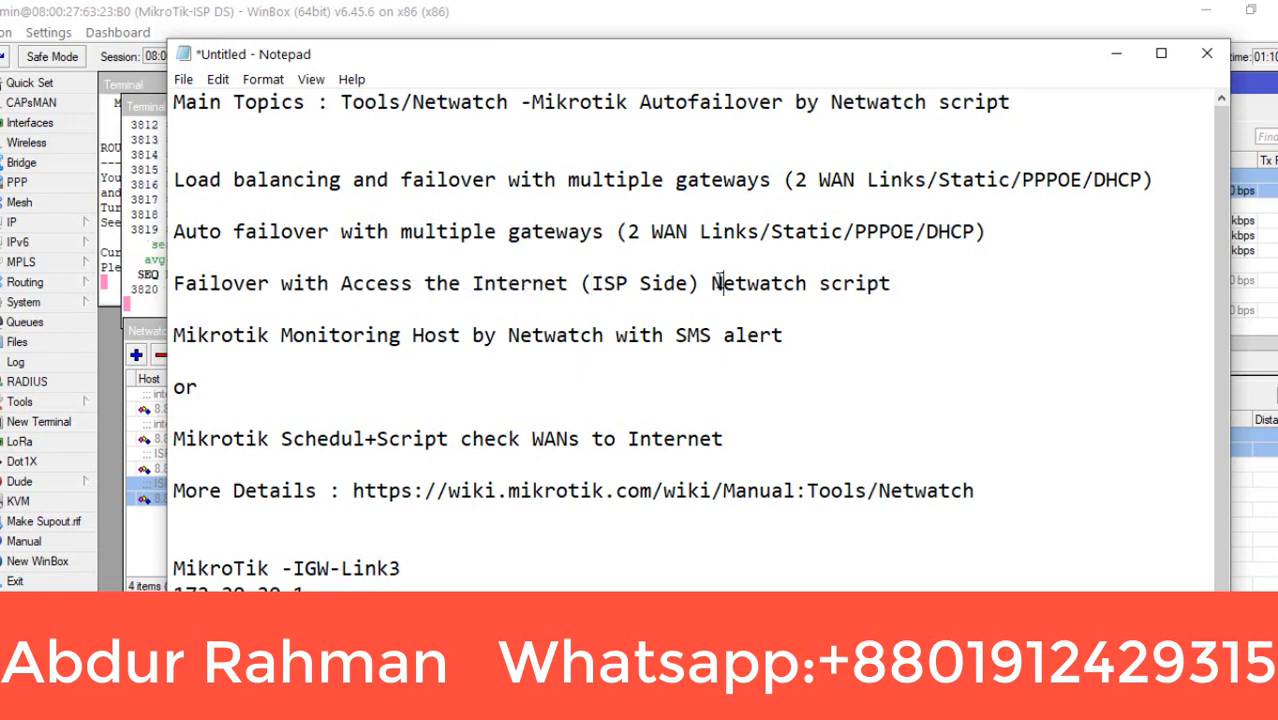
pyautogui.moveTo(725, 283); pyautogui.dragTo(798, 283)
pyautogui.moveTo(904, 283); pyautogui.dragTo(843, 283)
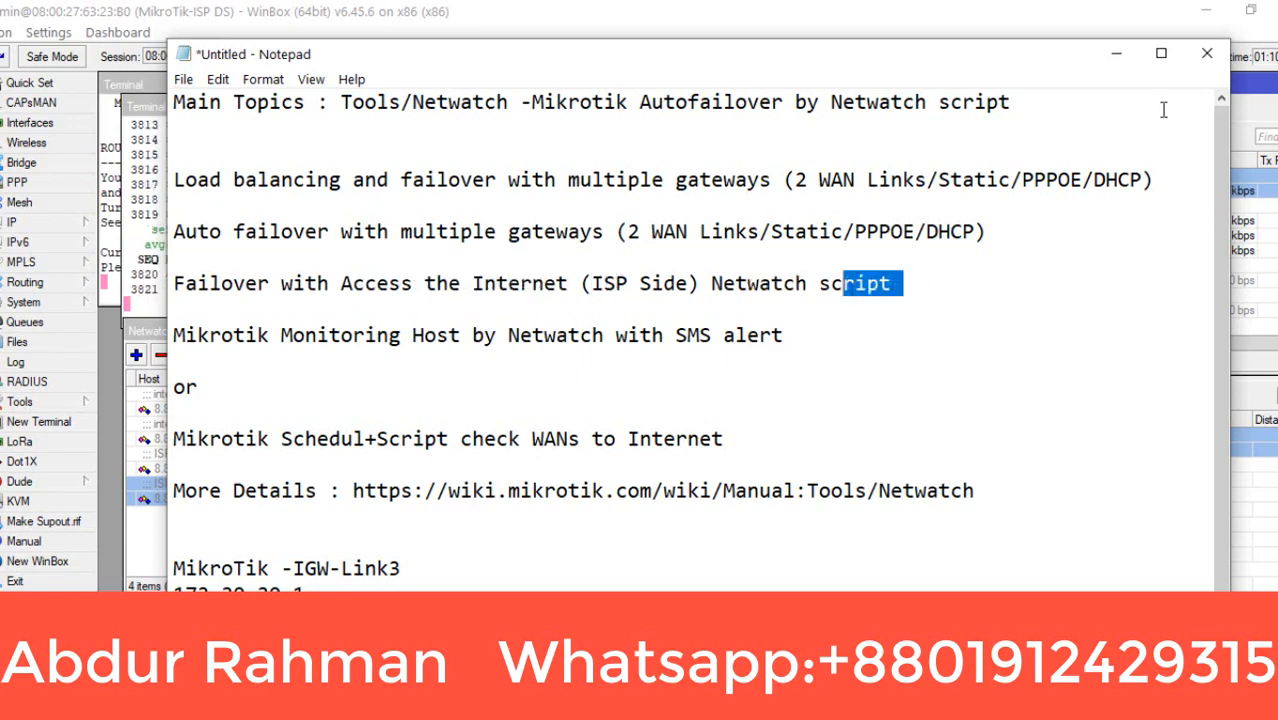
pyautogui.click(1116, 56)
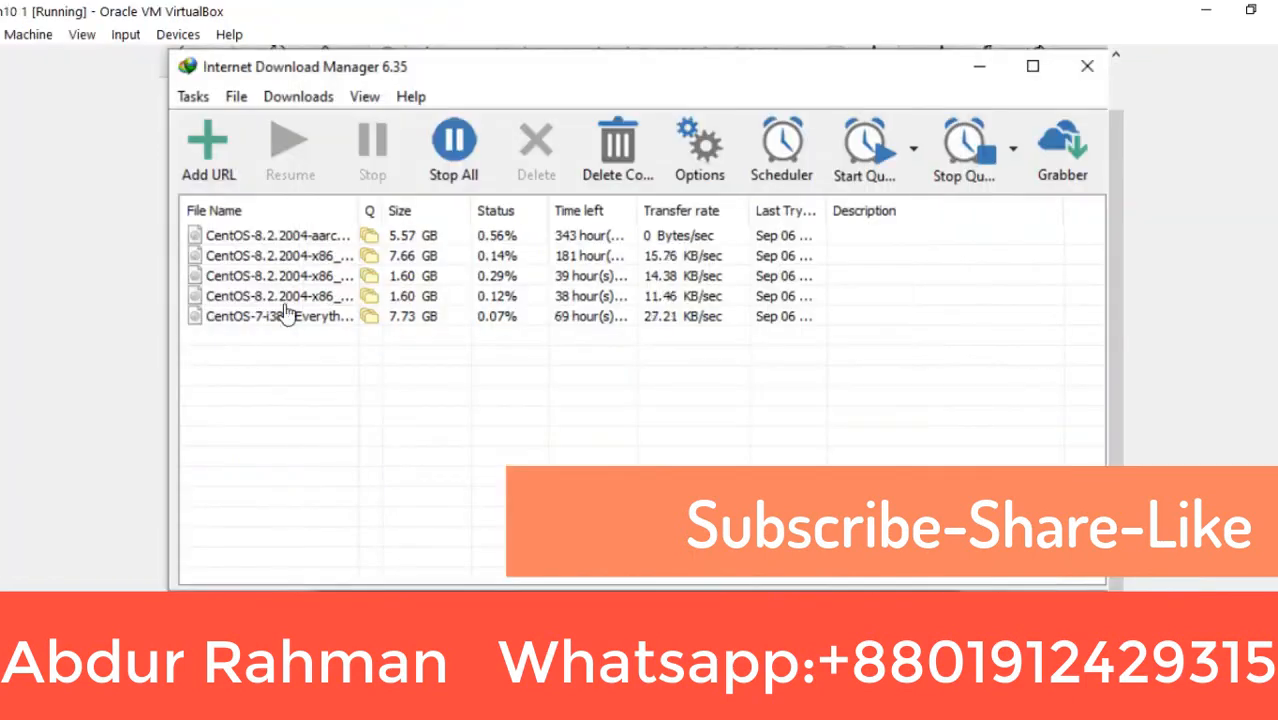
# Stop all the CentOS downloads in Internet Download Manager inside the virtual machine, and resume all five of them.
pyautogui.click(455, 150)
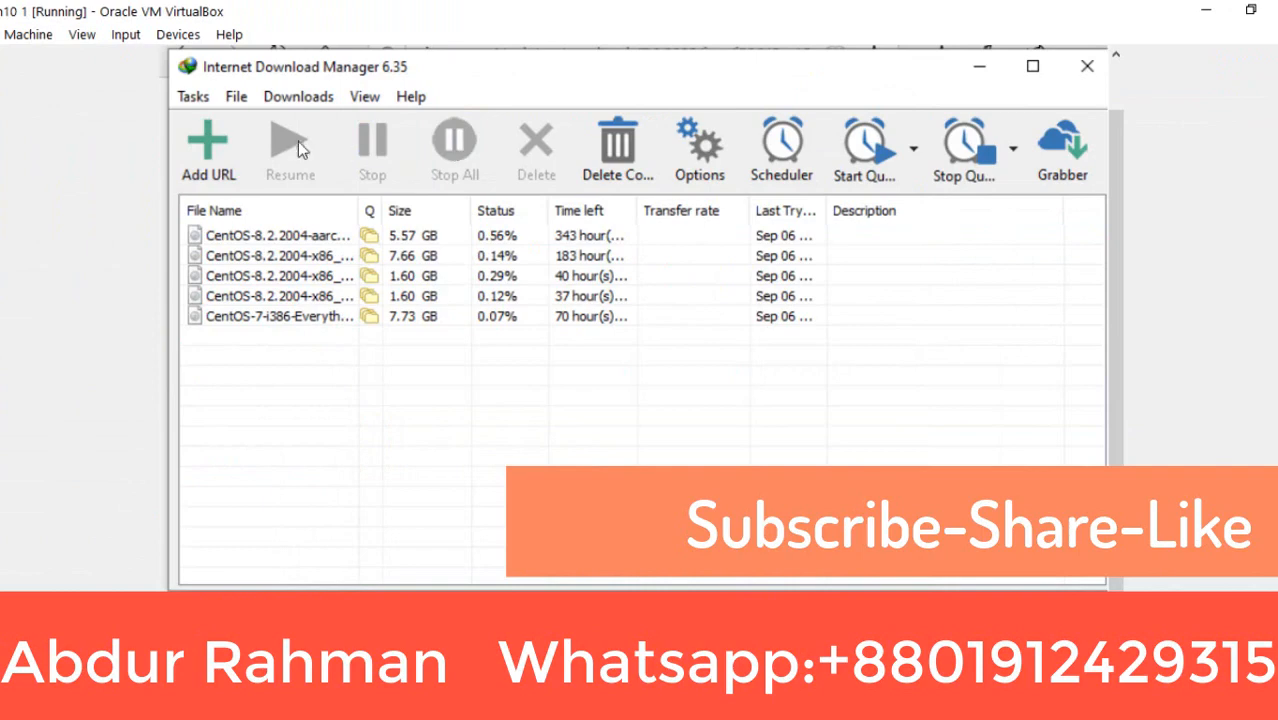
pyautogui.moveTo(309, 375); pyautogui.dragTo(327, 240)
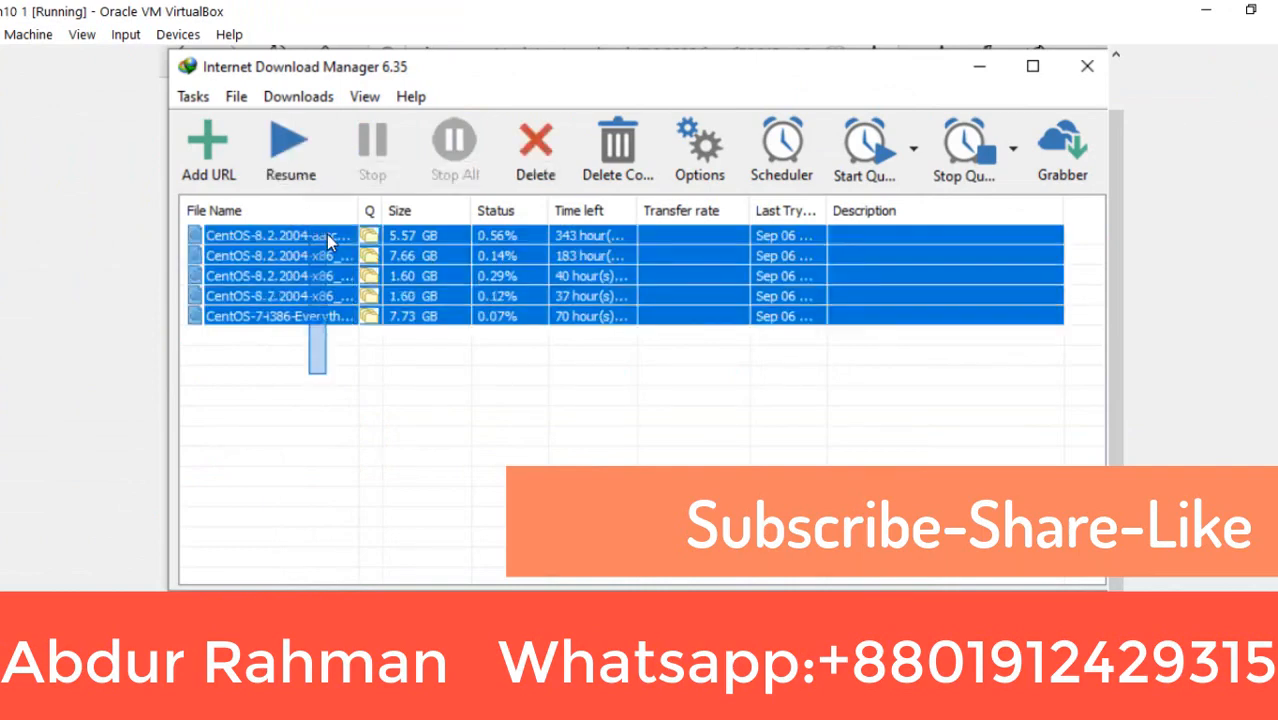
pyautogui.click(290, 150)
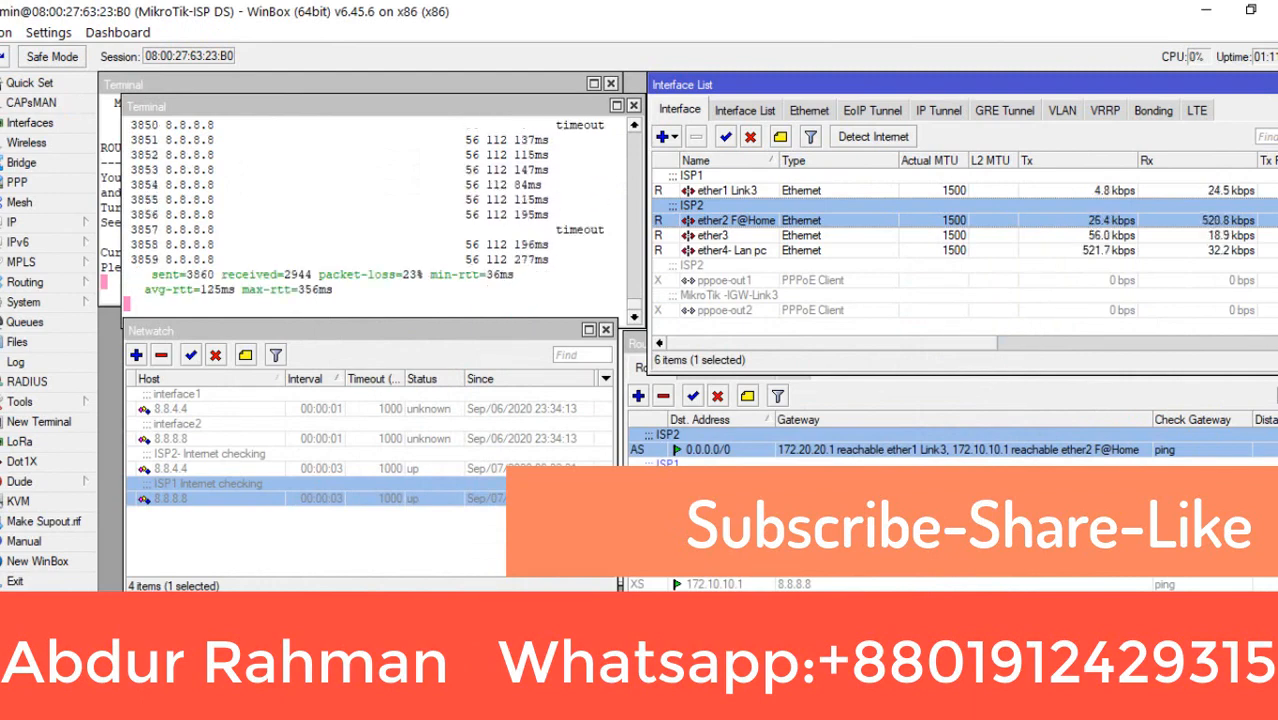
# Highlight "Netwatch script" and "Tools/Netwatch" in the Notepad topic list, and return to the router's WinBox session.
pyautogui.click(430, 705)
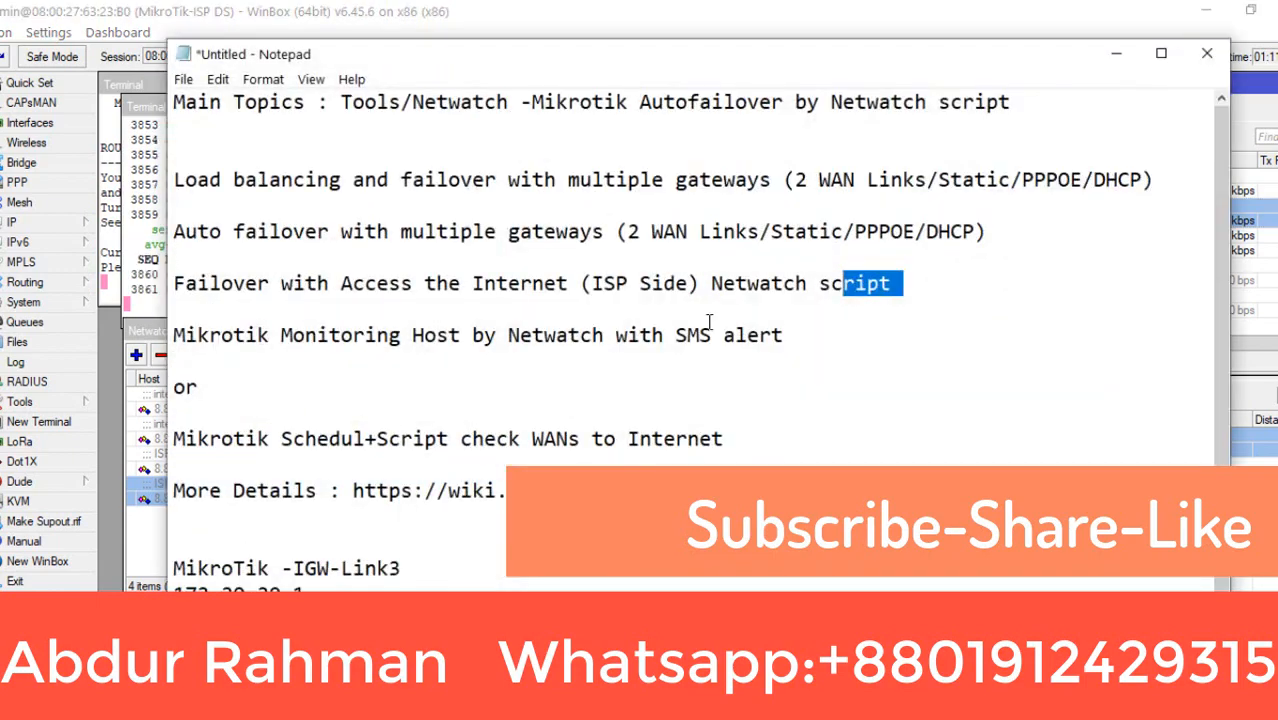
pyautogui.moveTo(722, 283); pyautogui.dragTo(866, 283)
pyautogui.click(1117, 58)
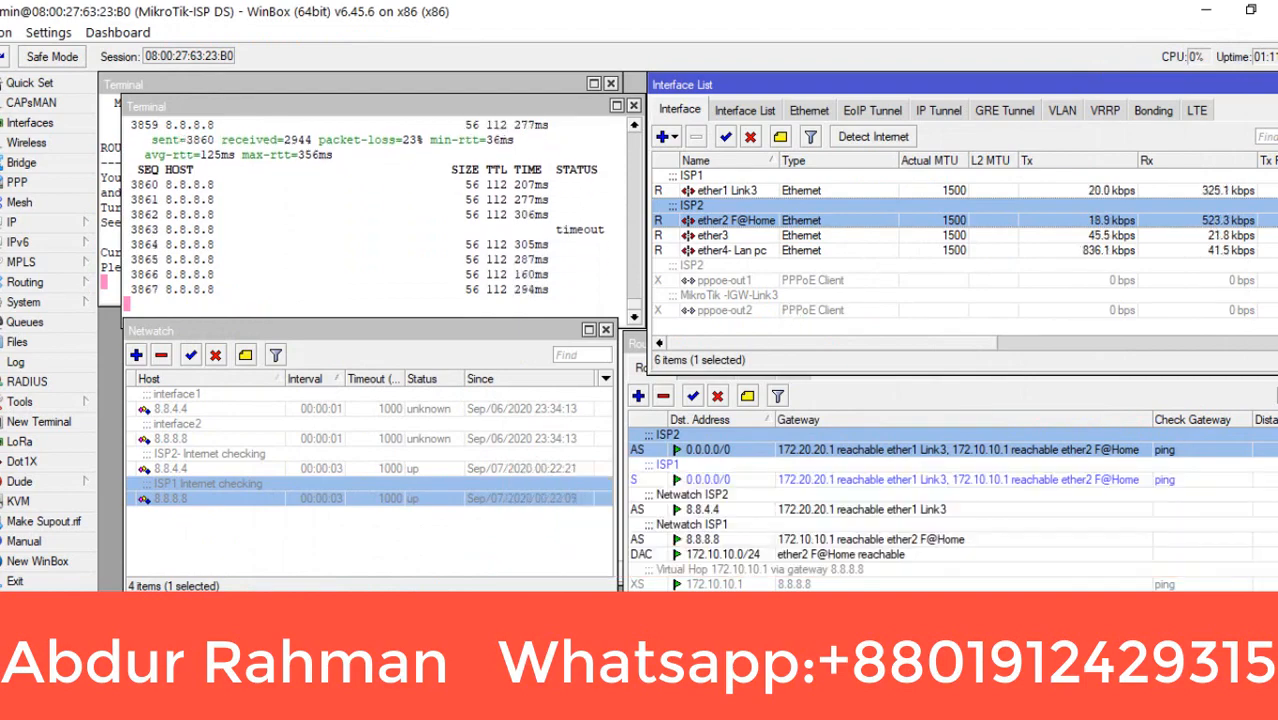
pyautogui.click(560, 706)
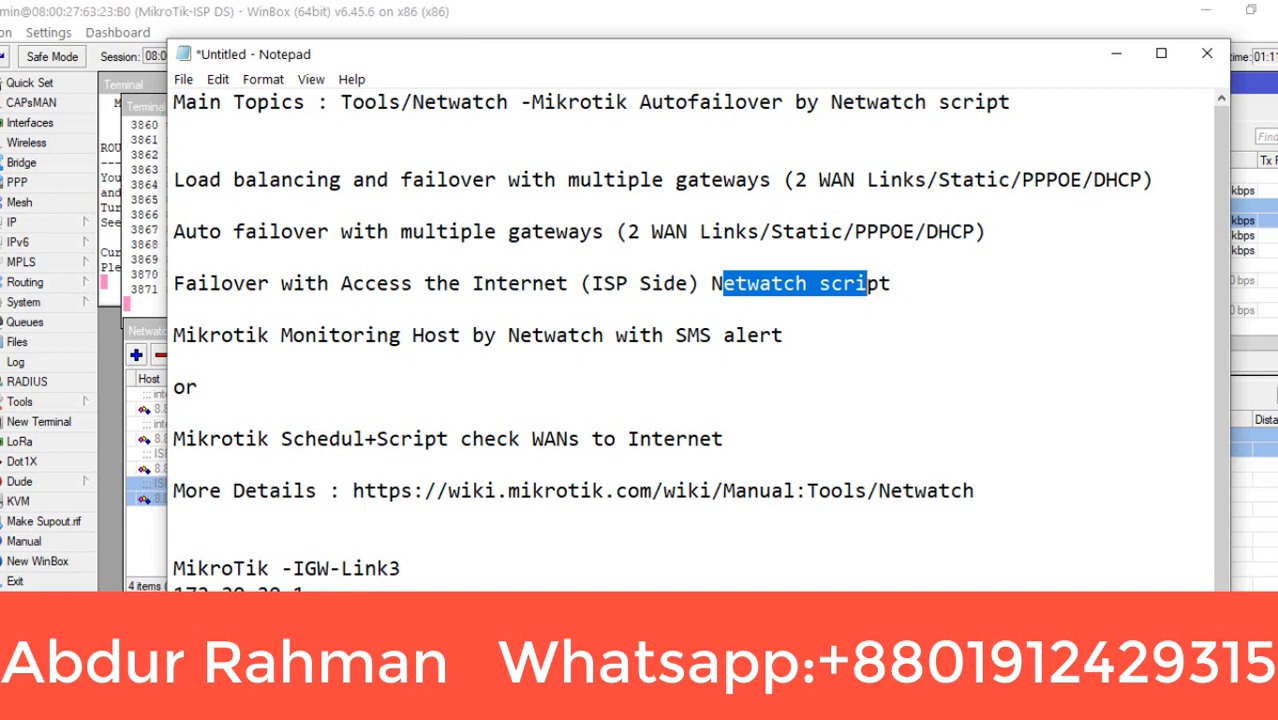
pyautogui.click(829, 330)
pyautogui.moveTo(342, 102); pyautogui.dragTo(495, 92)
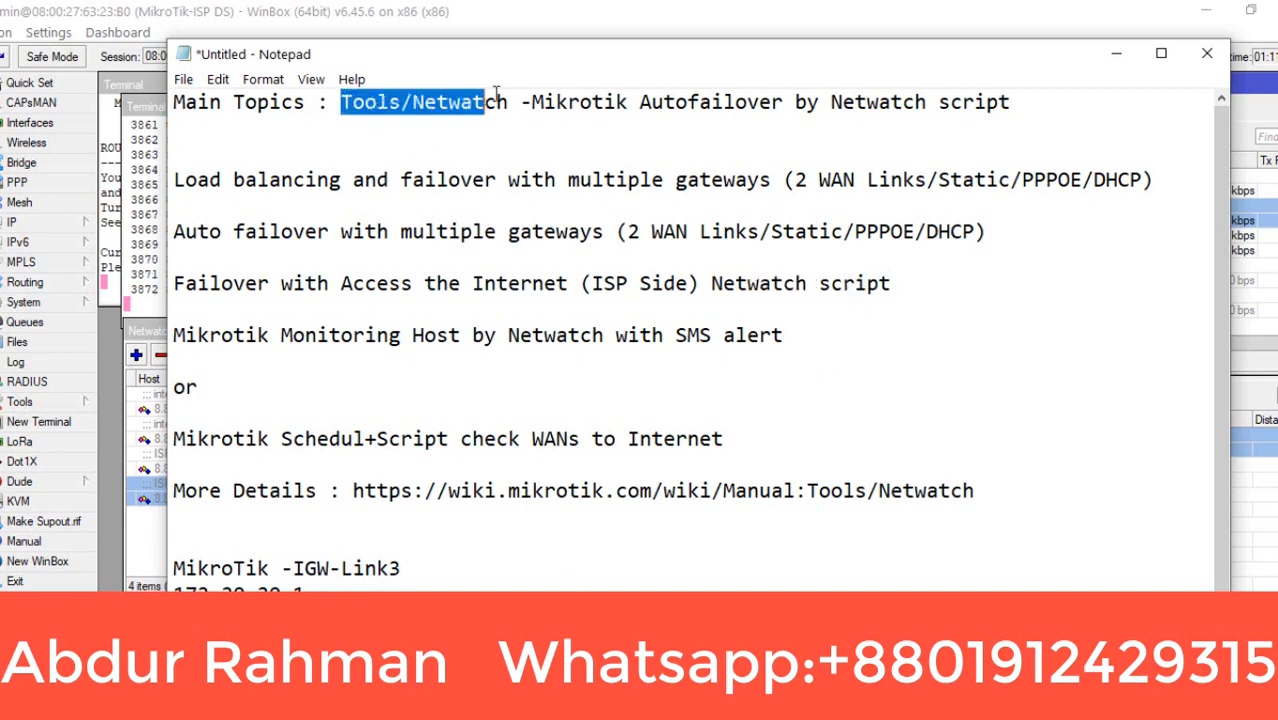
pyautogui.click(1116, 53)
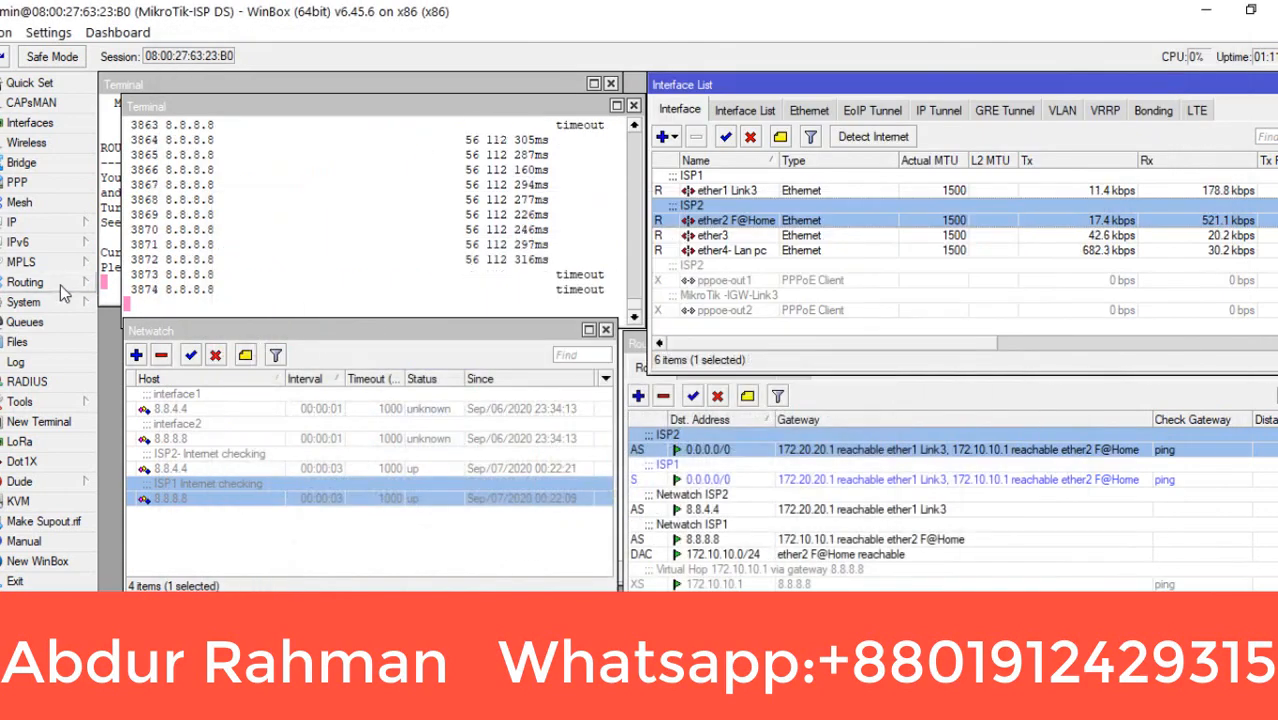
# Bring up the Netwatch list and enable the ISP2 Internet checking host 8.8.4.4 and the ISP1 Internet checking host 8.8.8.8.
pyautogui.click(53, 400)
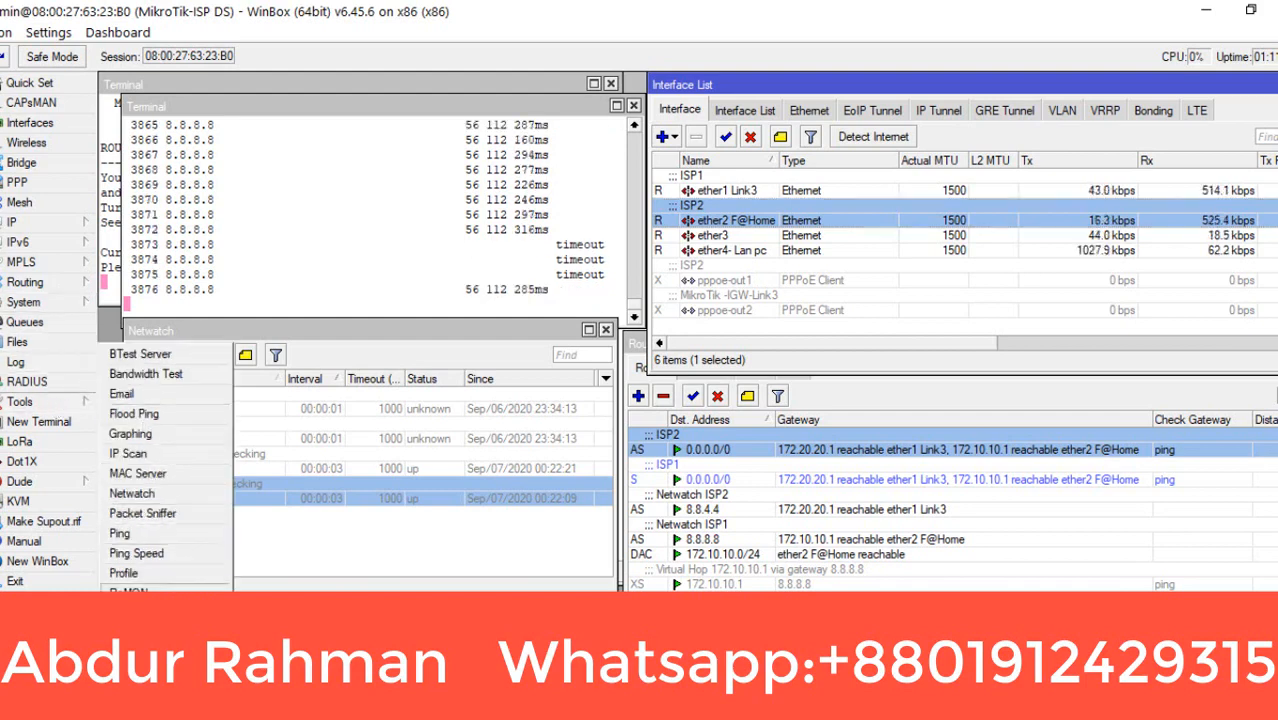
pyautogui.click(145, 500)
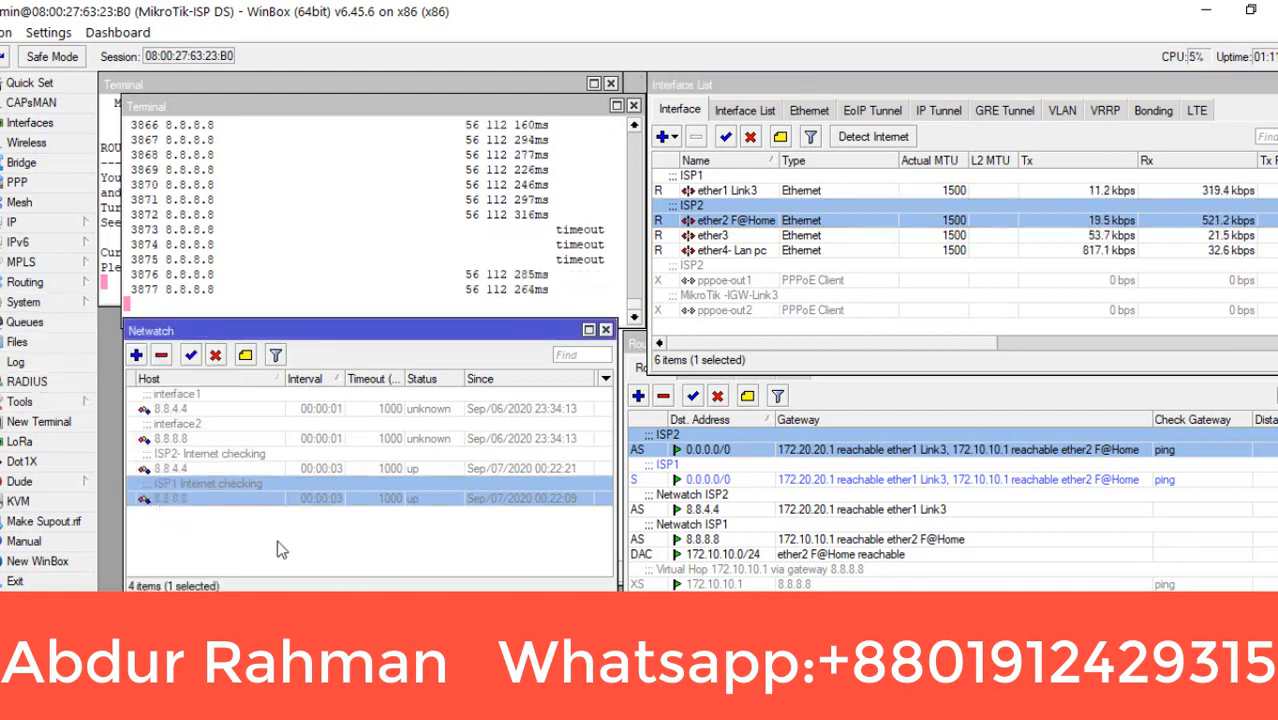
pyautogui.click(190, 458)
pyautogui.click(197, 521)
pyautogui.click(204, 499)
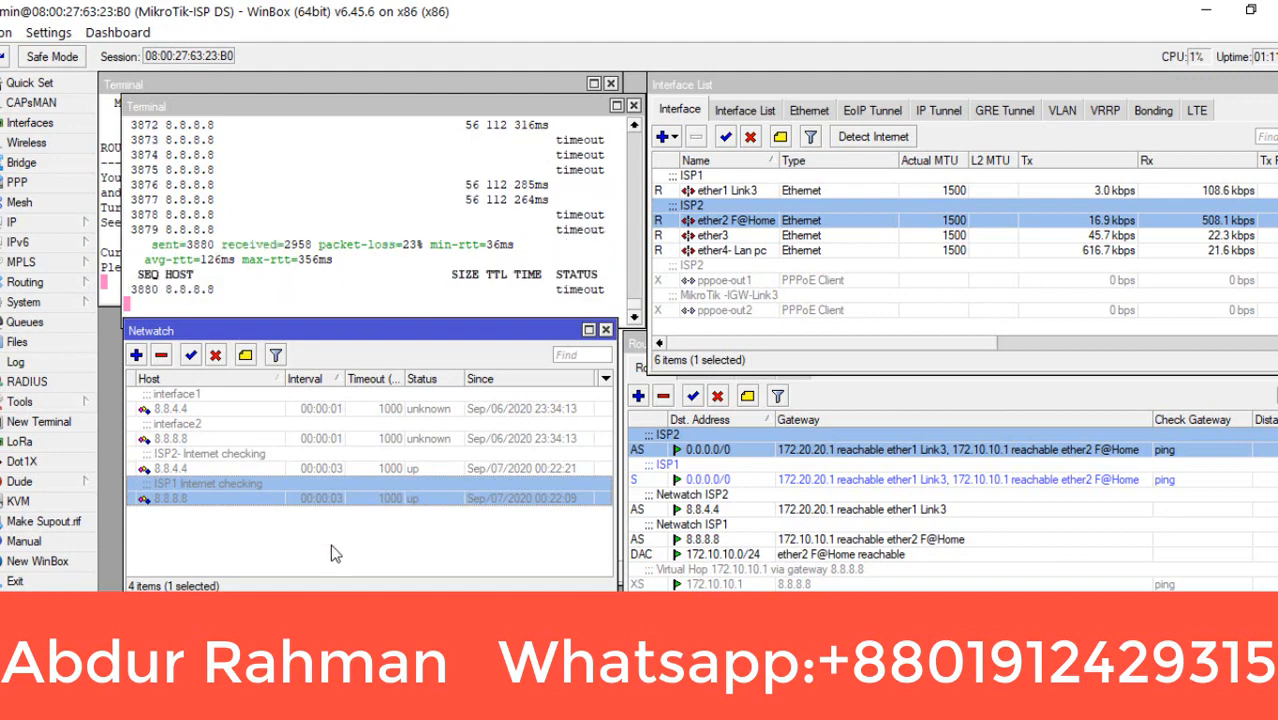
pyautogui.press('Up')
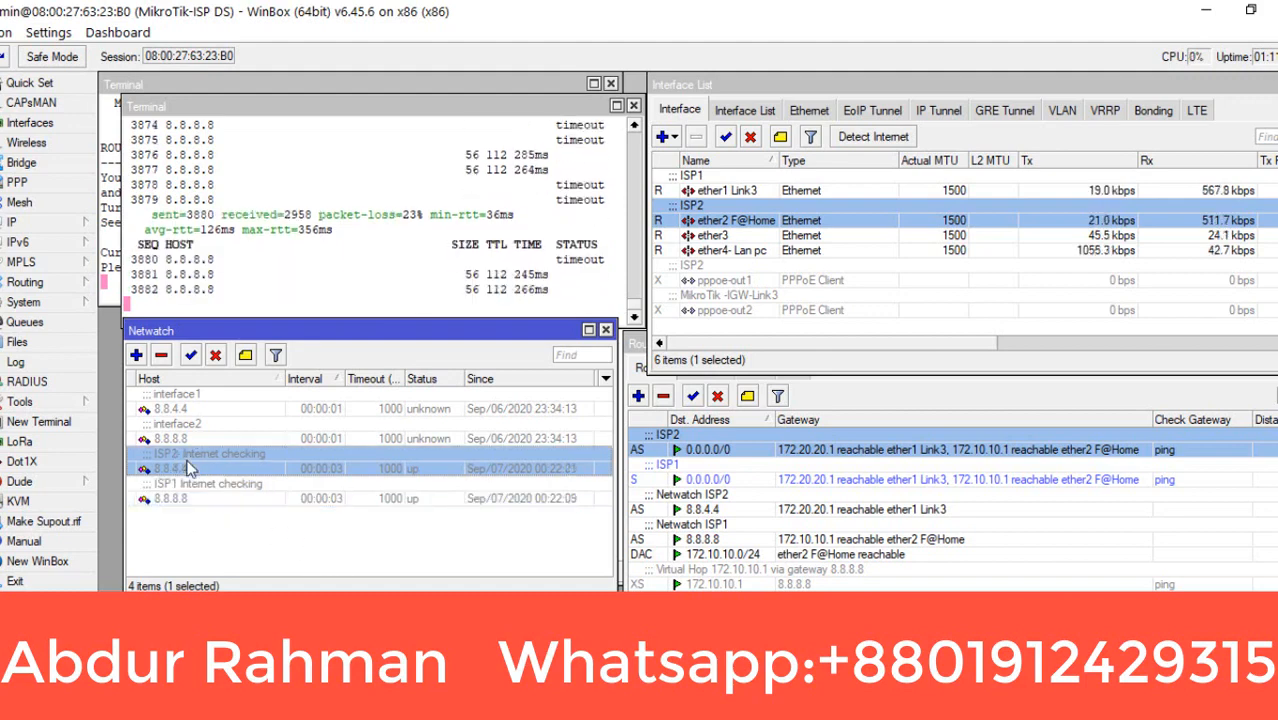
pyautogui.click(190, 355)
pyautogui.press('Down')
pyautogui.click(192, 358)
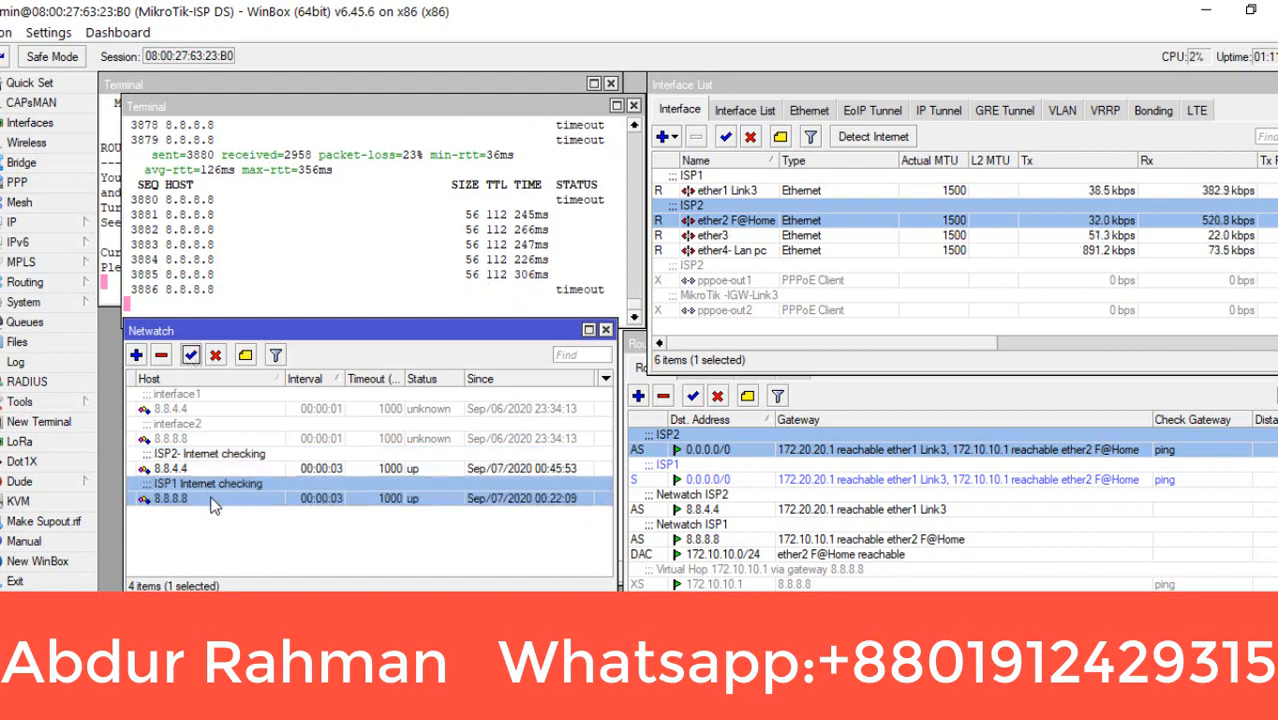
# Inspect the ISP2 Internet checking Netwatch entry: its host address, its On Up script and its On Down script.
pyautogui.click(213, 470)
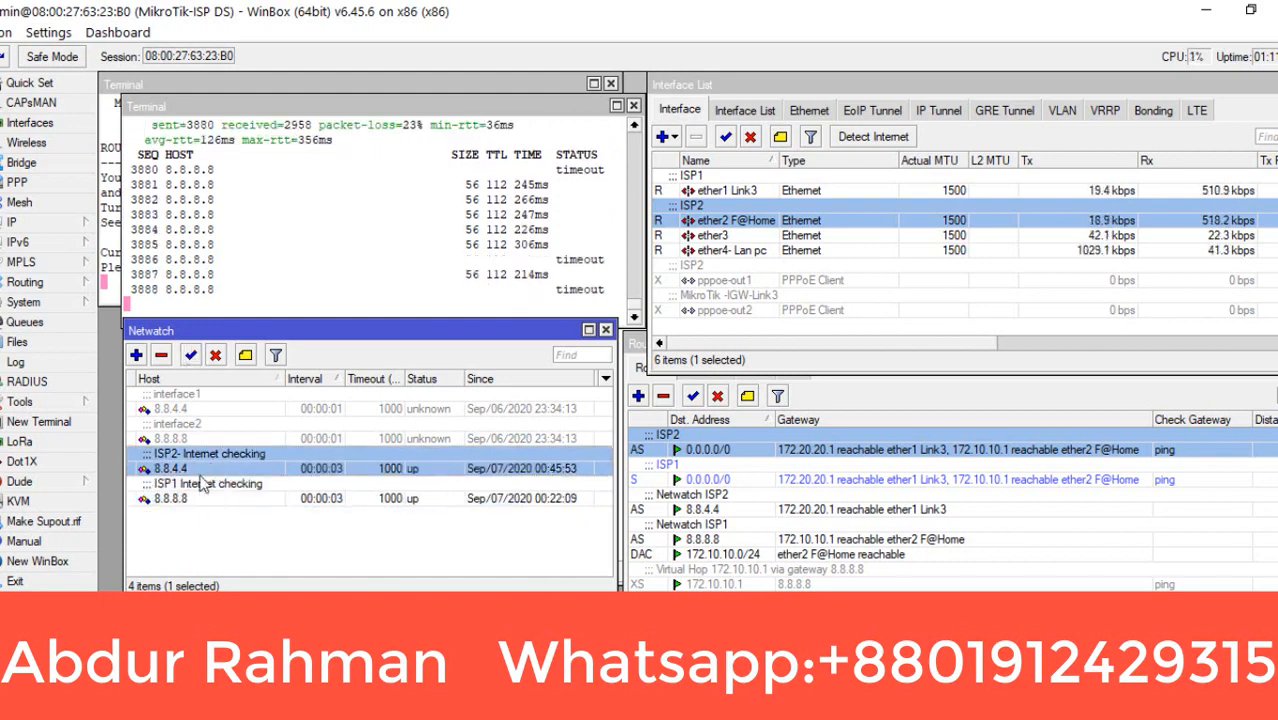
pyautogui.doubleClick(188, 466)
pyautogui.click(298, 295)
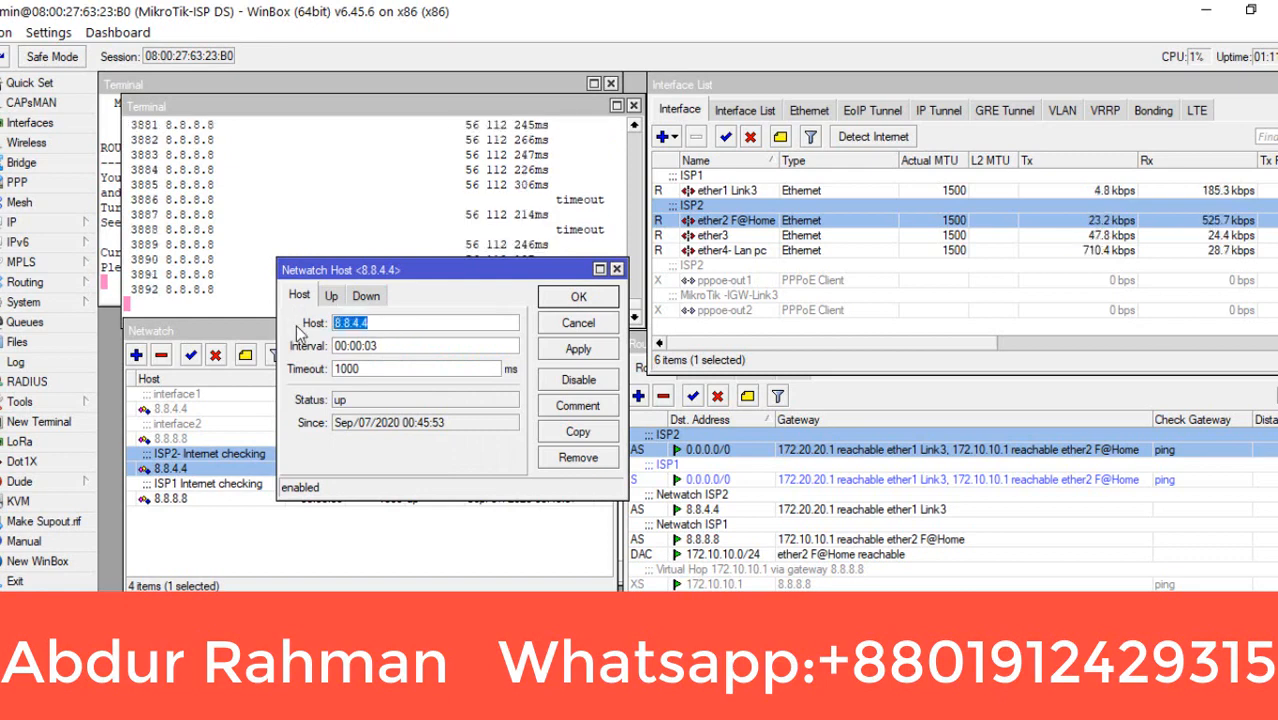
pyautogui.click(390, 322)
pyautogui.moveTo(390, 322); pyautogui.dragTo(306, 328)
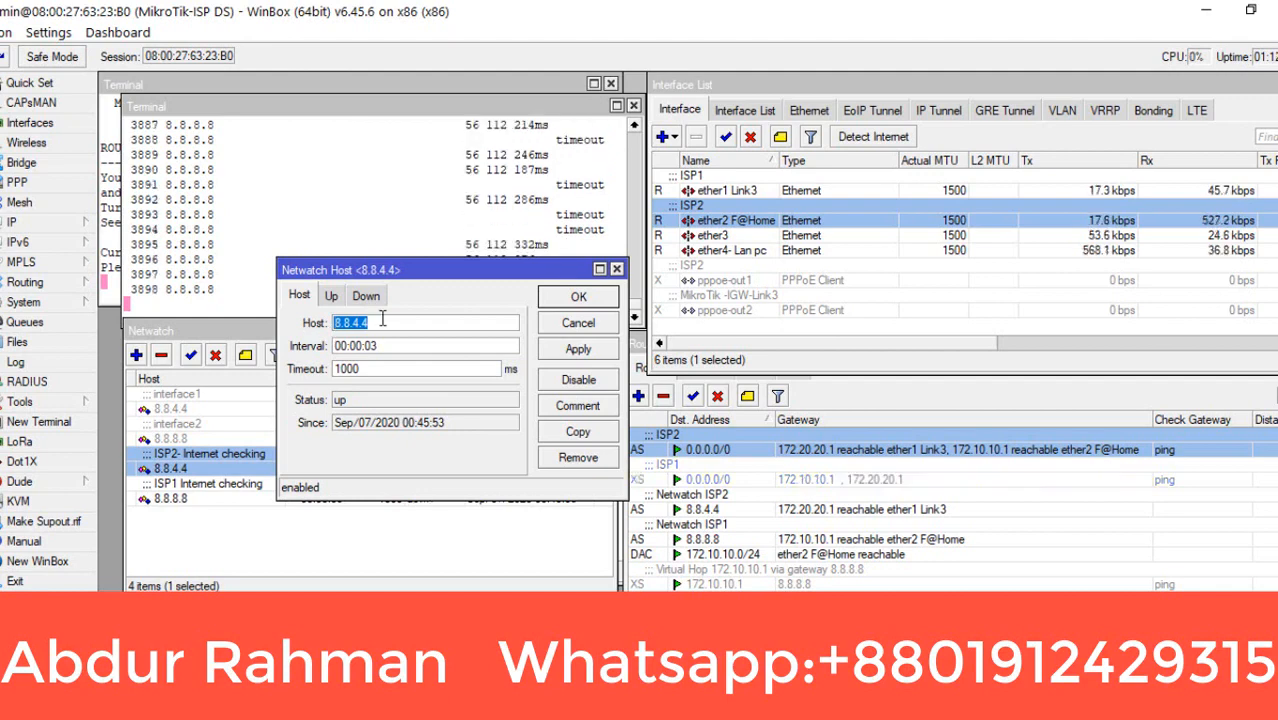
pyautogui.moveTo(379, 324); pyautogui.dragTo(292, 322)
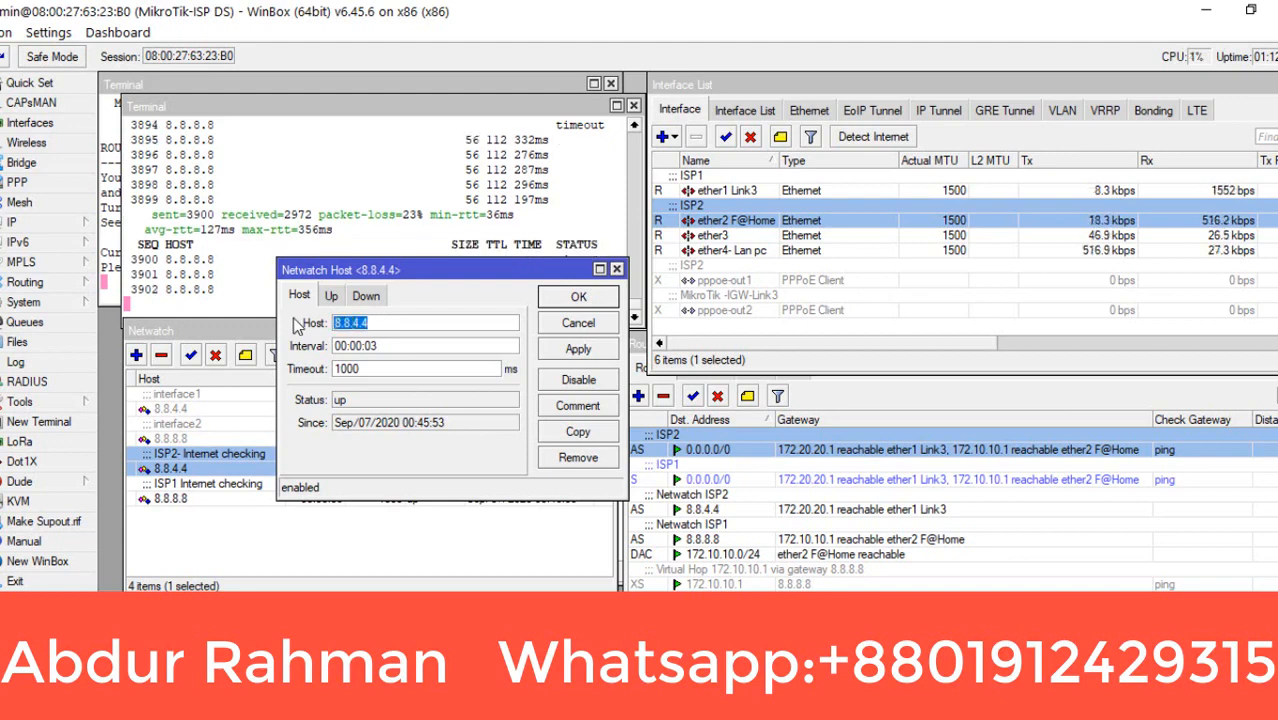
pyautogui.click(332, 295)
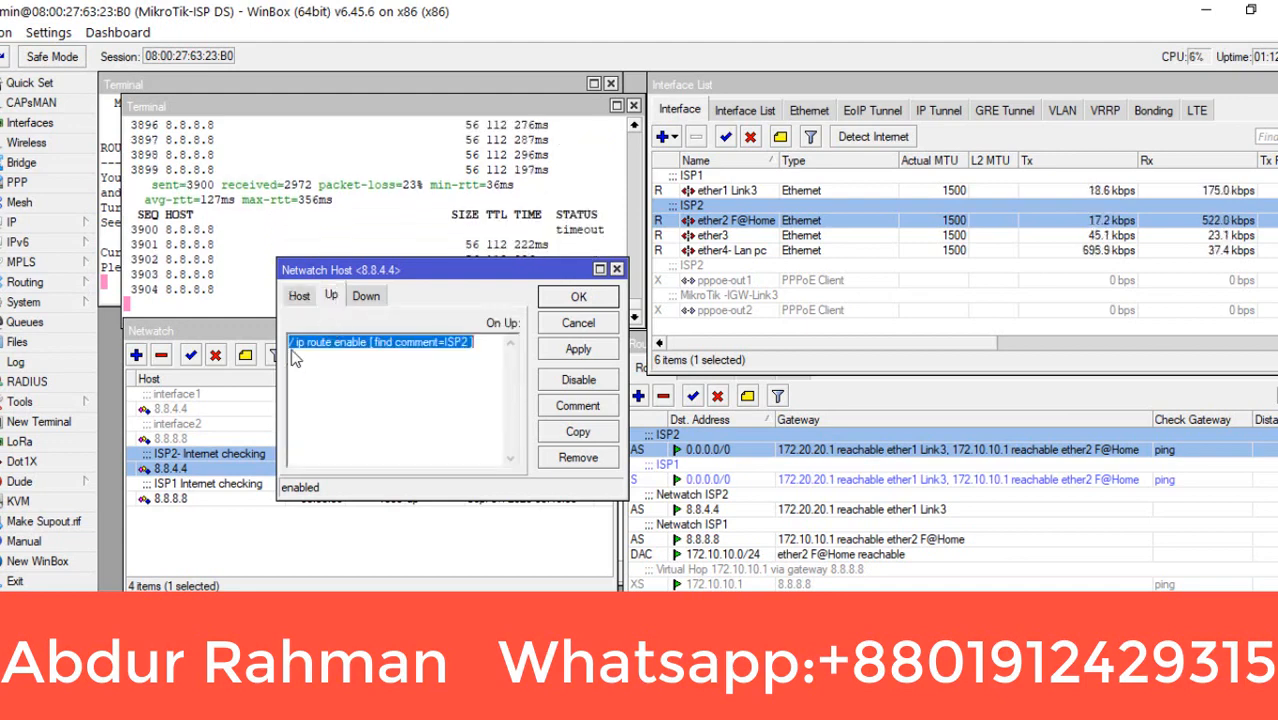
pyautogui.moveTo(485, 343); pyautogui.dragTo(286, 343)
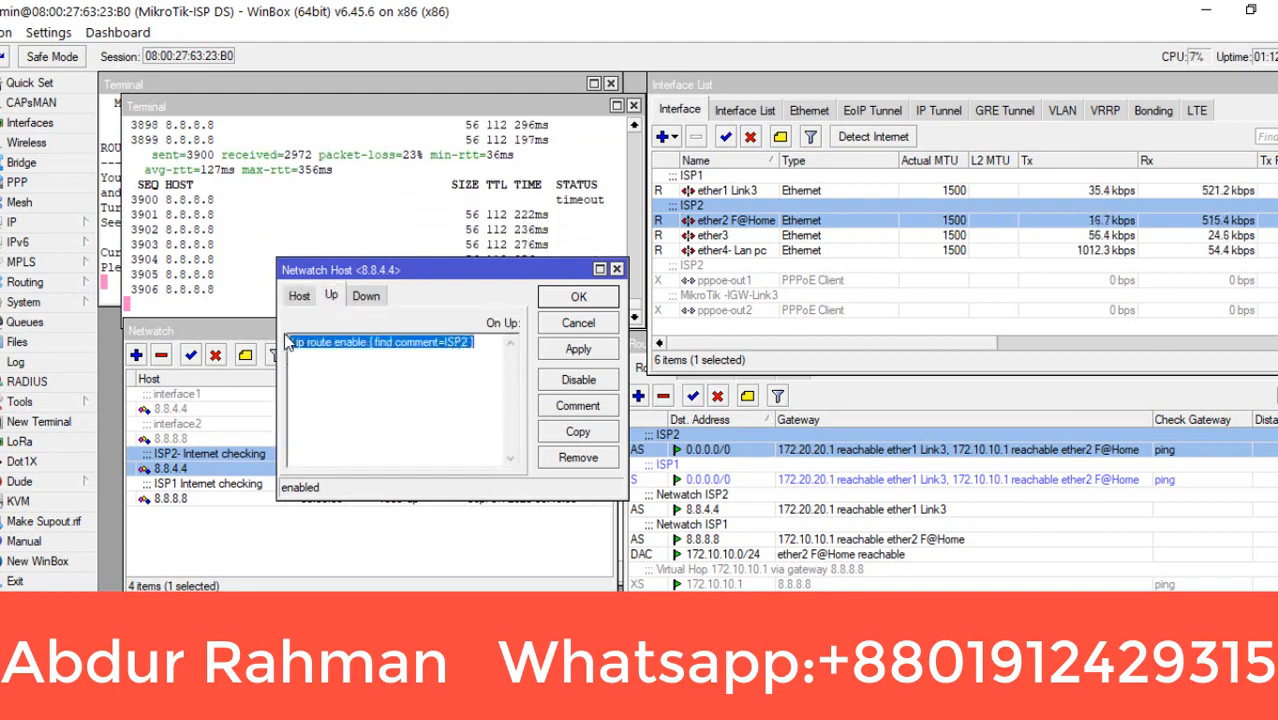
pyautogui.click(366, 295)
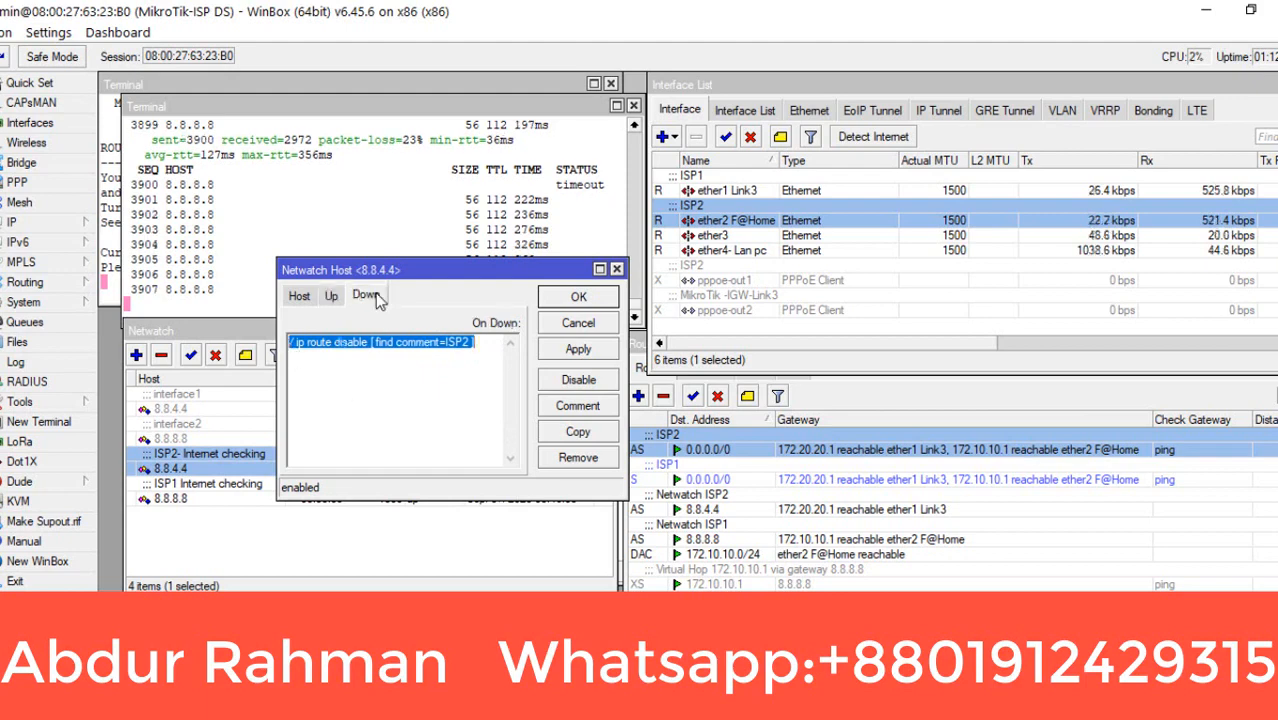
# Highlight the commands and the ISP2 comment in the On Up and On Down scripts of the ISP2 Netwatch entry.
pyautogui.click(481, 360)
pyautogui.moveTo(481, 360); pyautogui.dragTo(313, 345)
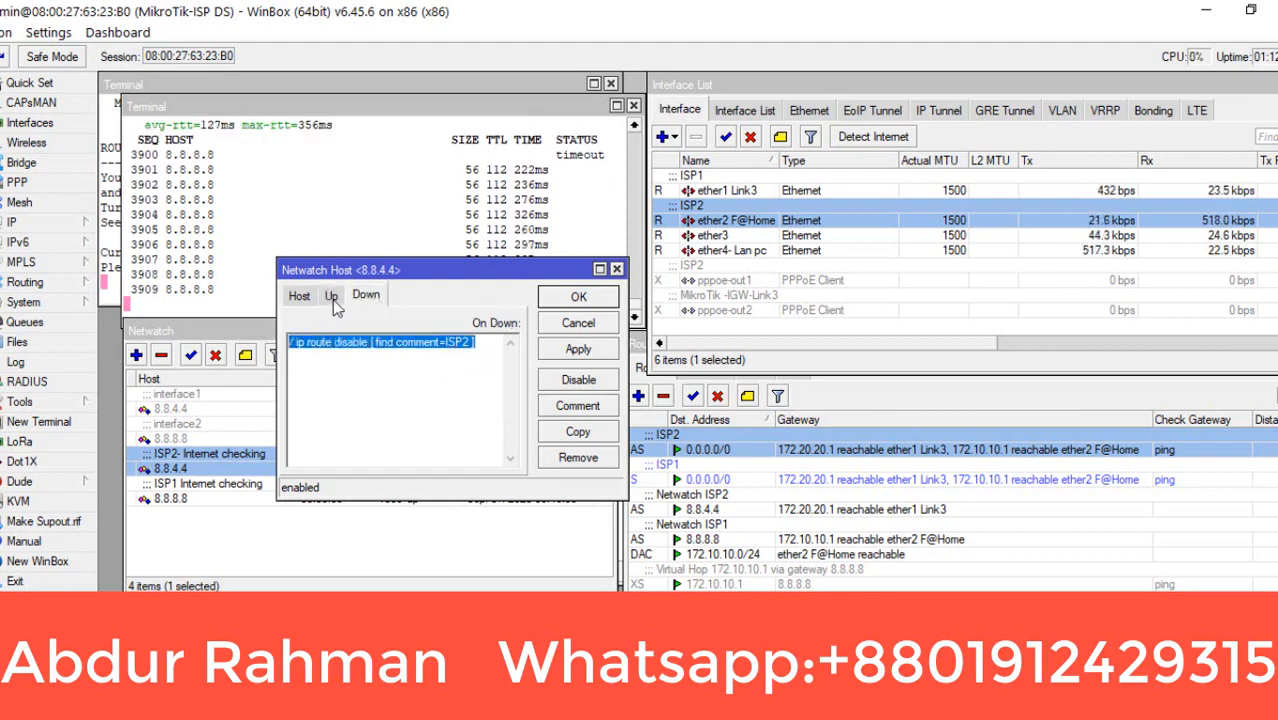
pyautogui.click(331, 295)
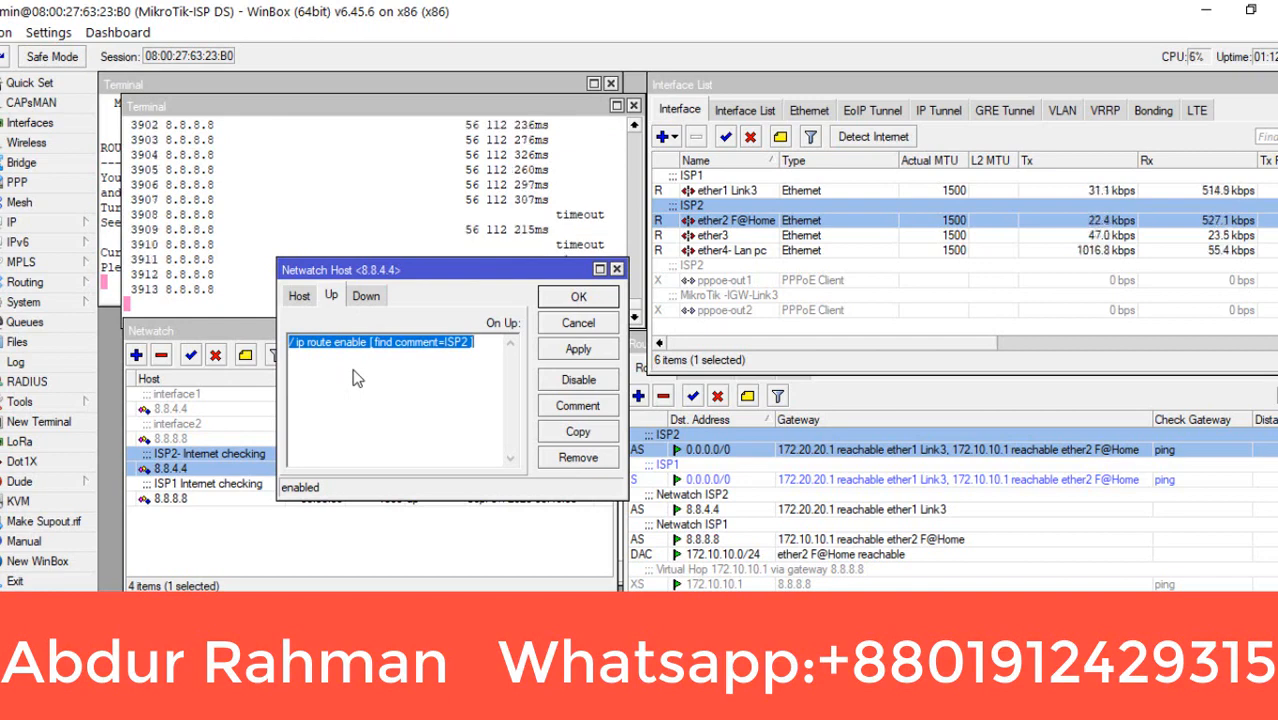
pyautogui.click(302, 345)
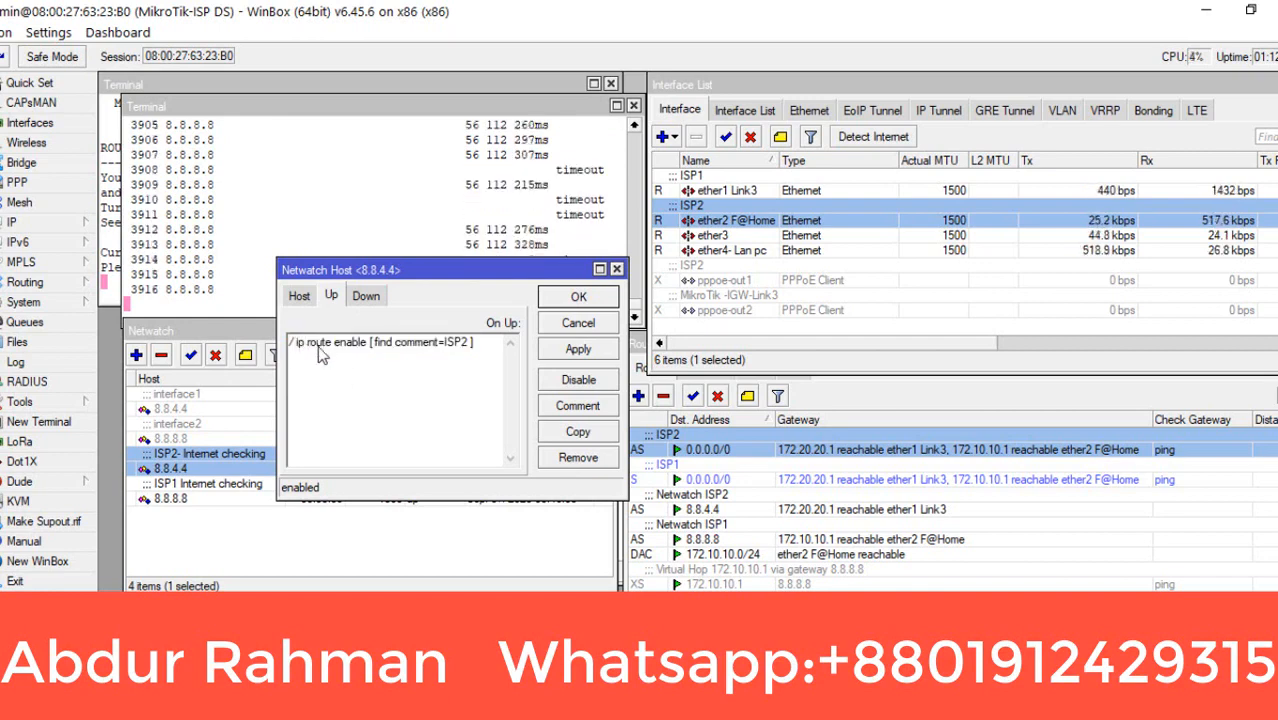
pyautogui.moveTo(333, 345); pyautogui.dragTo(290, 345)
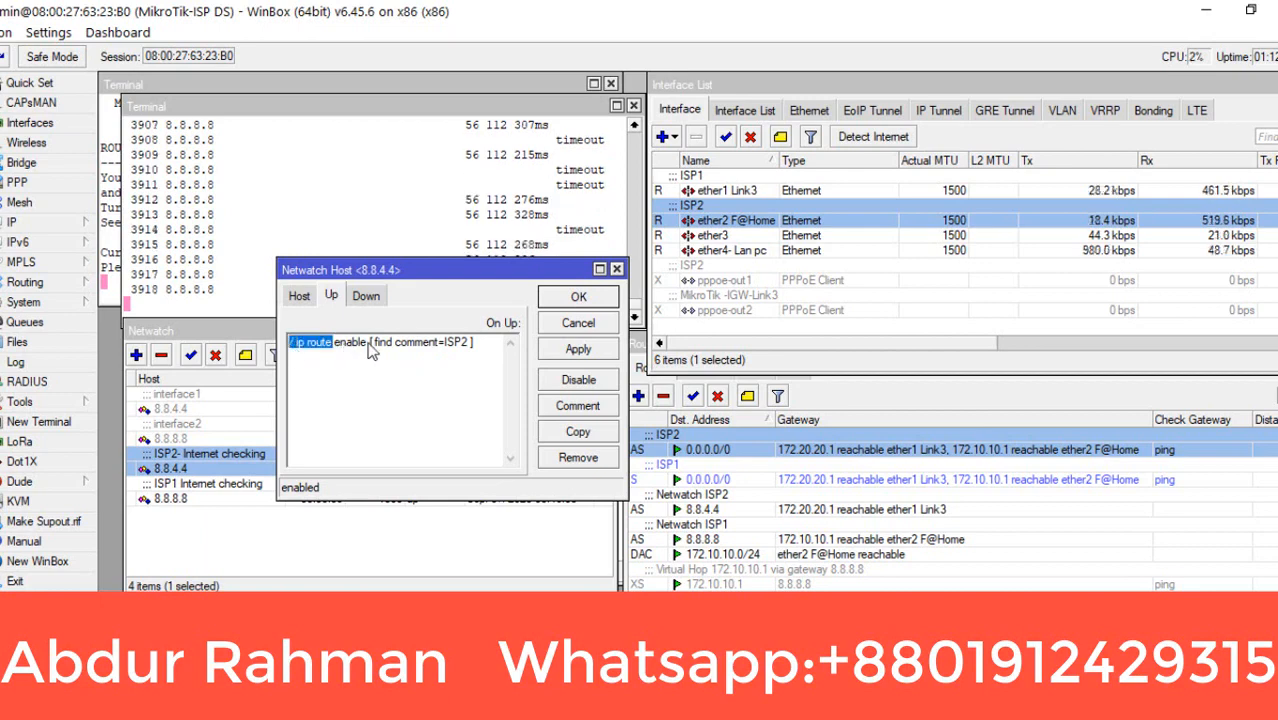
pyautogui.moveTo(368, 342); pyautogui.dragTo(447, 343)
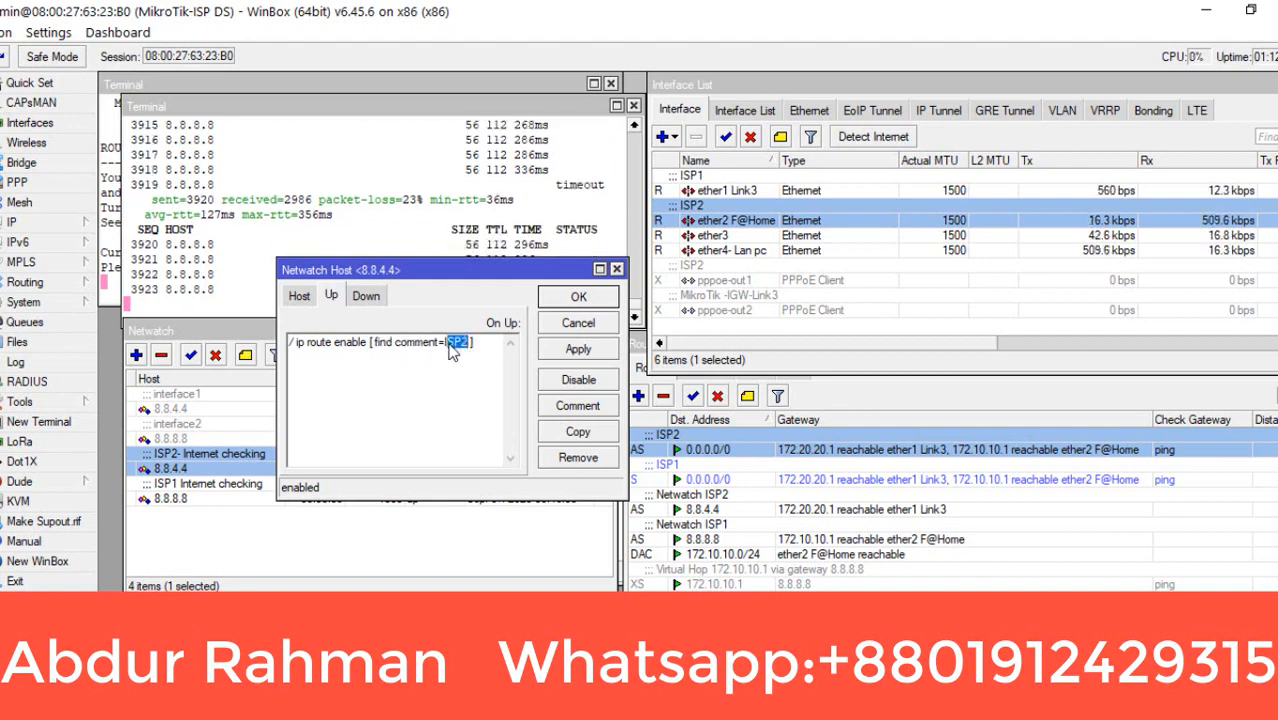
pyautogui.click(366, 296)
pyautogui.click(338, 345)
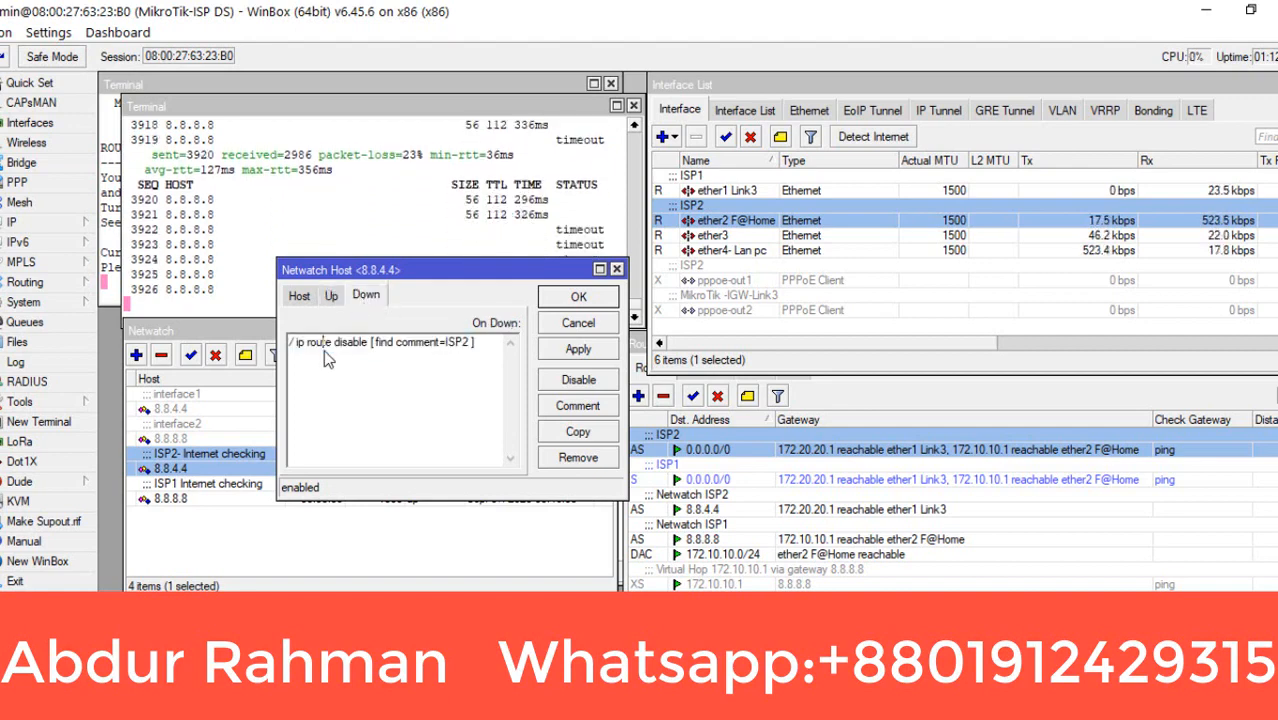
pyautogui.moveTo(334, 345); pyautogui.dragTo(363, 345)
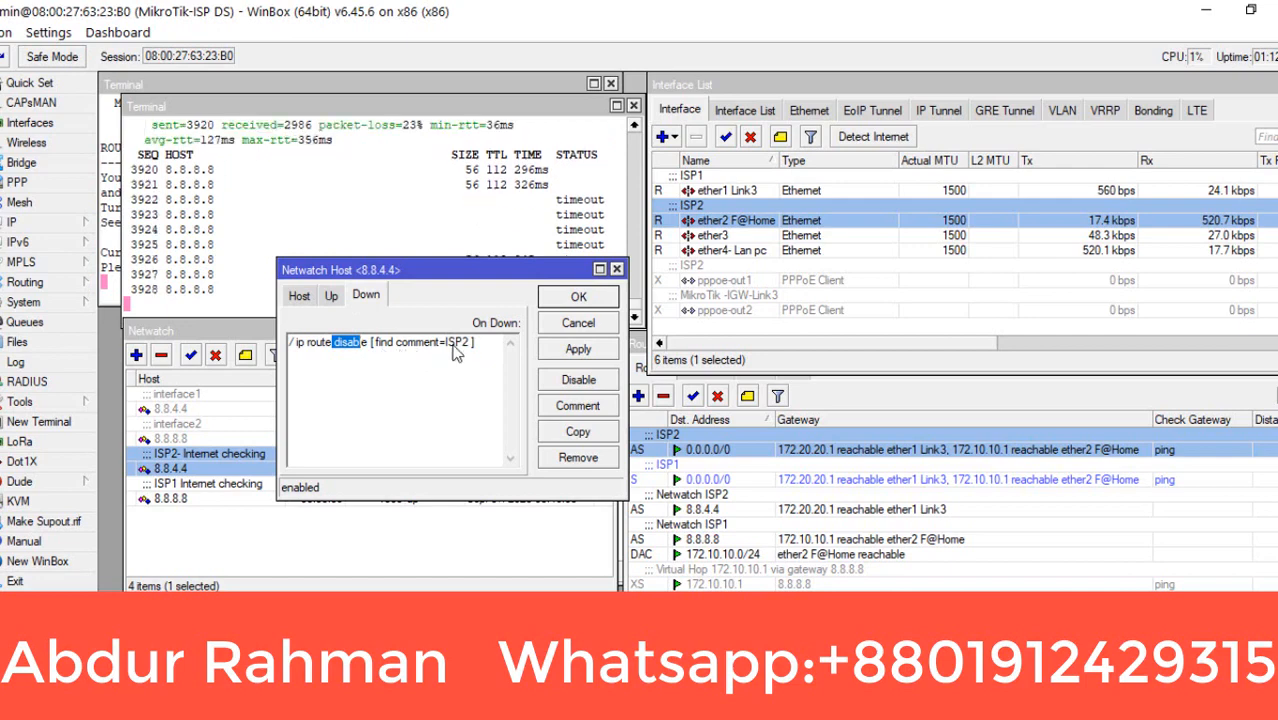
# Review the host address and interval of the ISP2 Netwatch entry, and return to its On Down script.
pyautogui.click(299, 296)
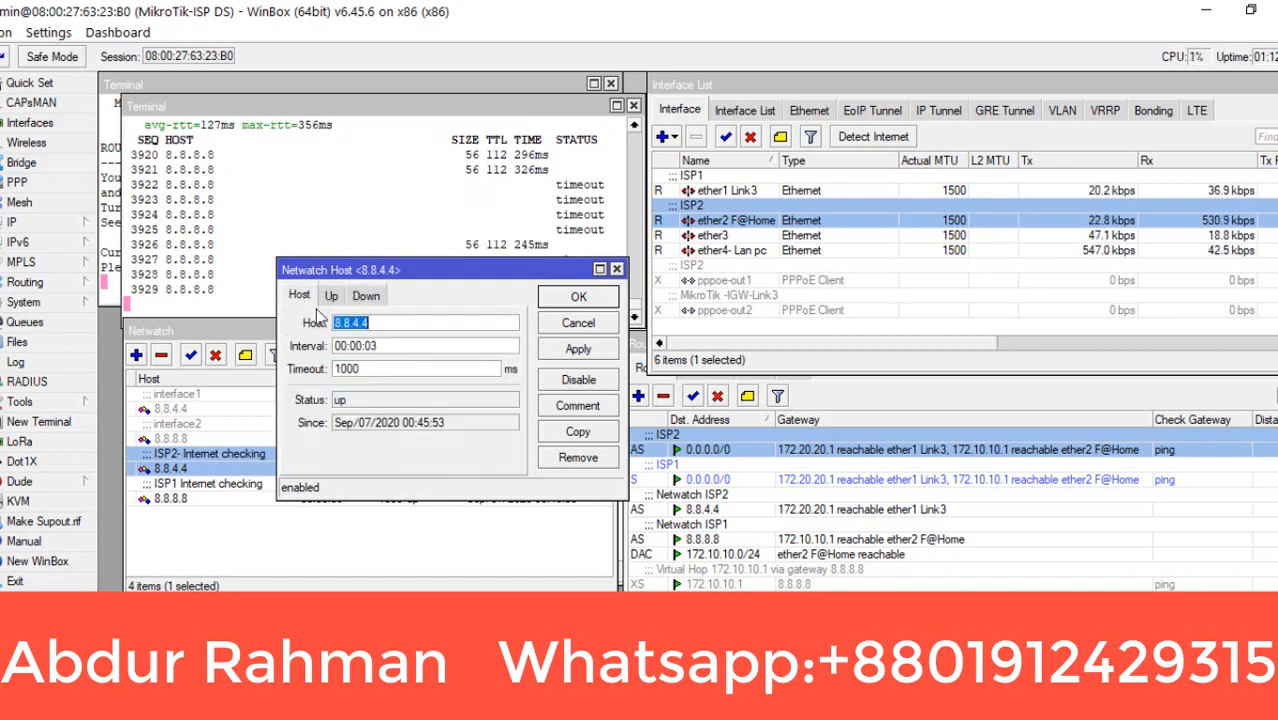
pyautogui.click(402, 346)
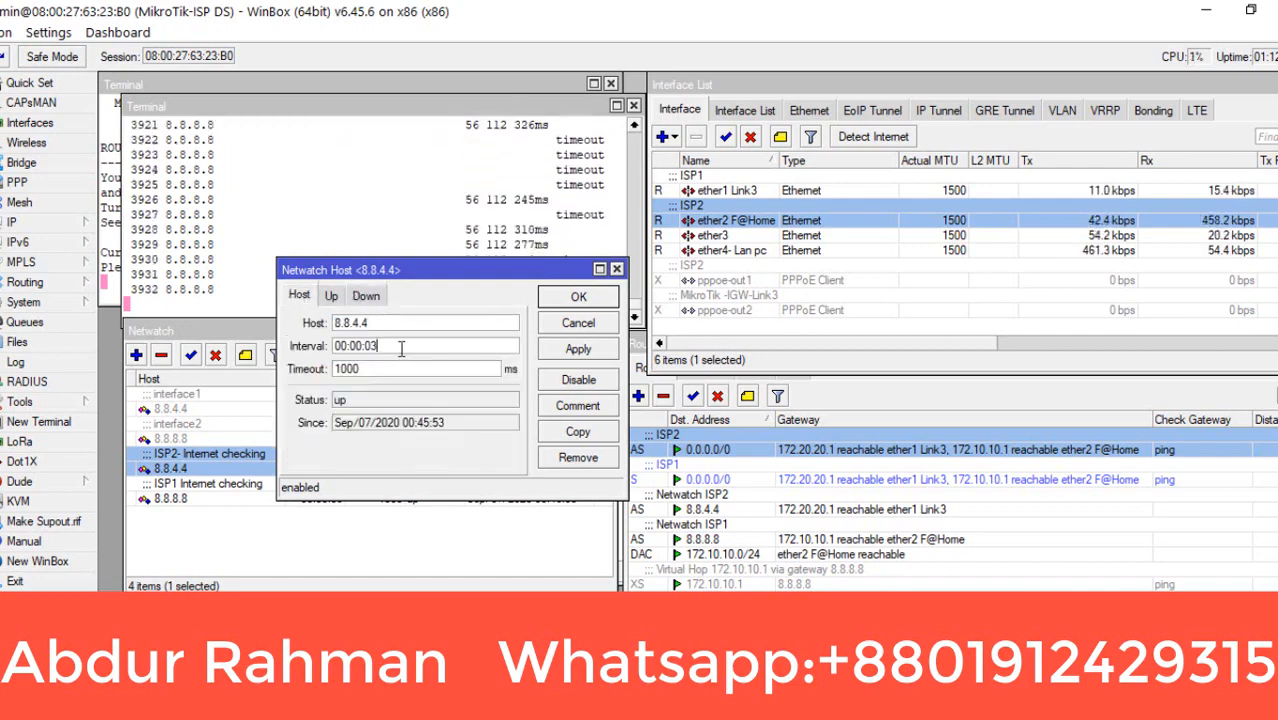
pyautogui.moveTo(381, 331); pyautogui.dragTo(315, 327)
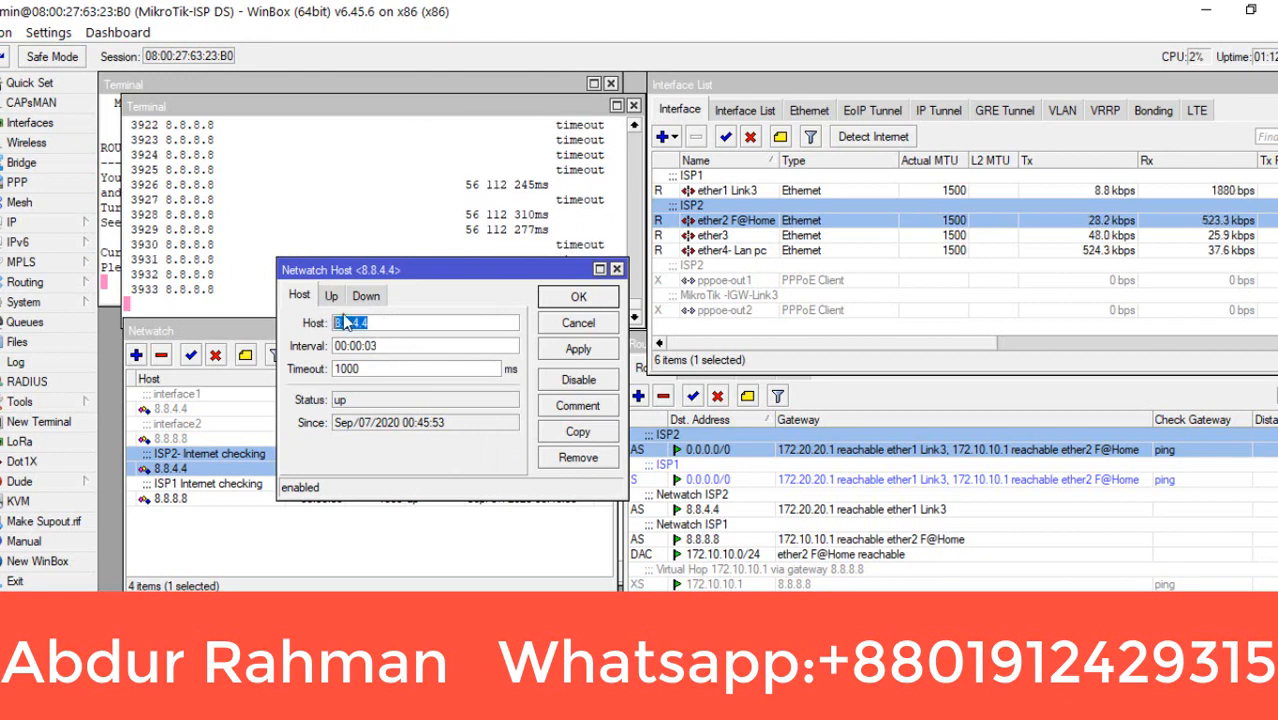
pyautogui.click(366, 295)
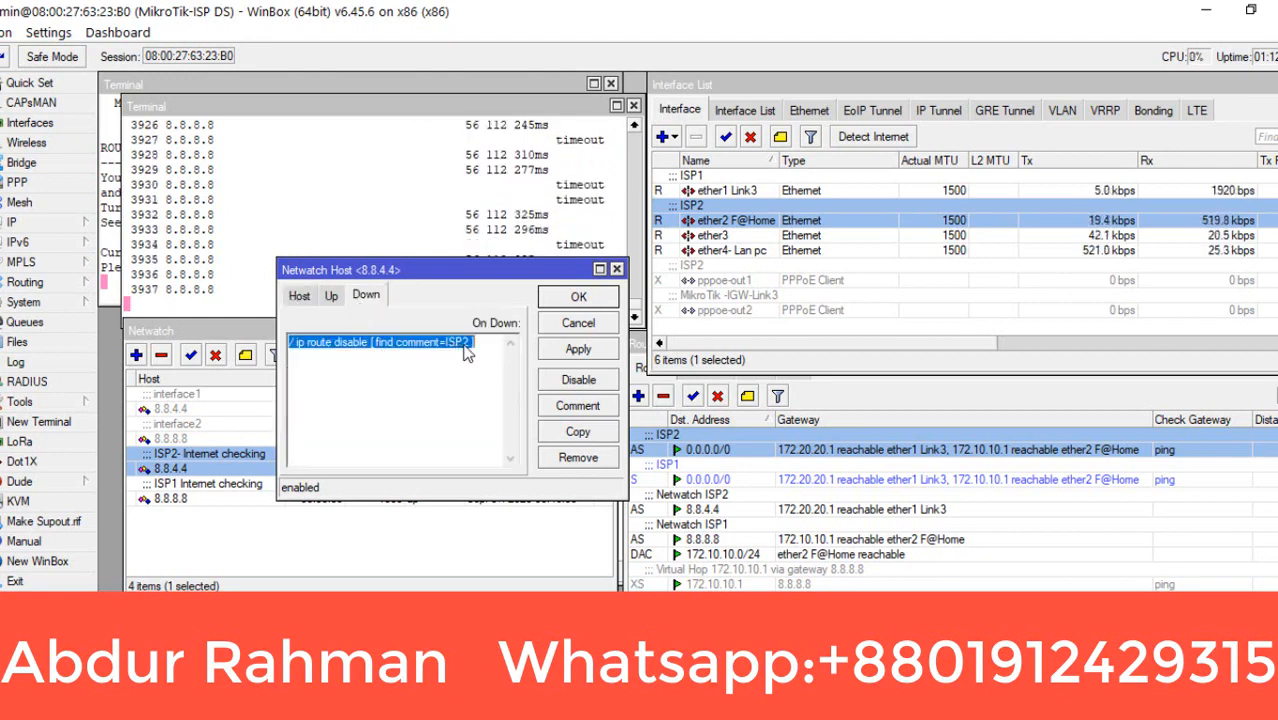
# Point out the ISP2 and ISP1 default routes in the route list, and close the ISP2 Netwatch entry.
pyautogui.click(703, 478)
pyautogui.click(677, 446)
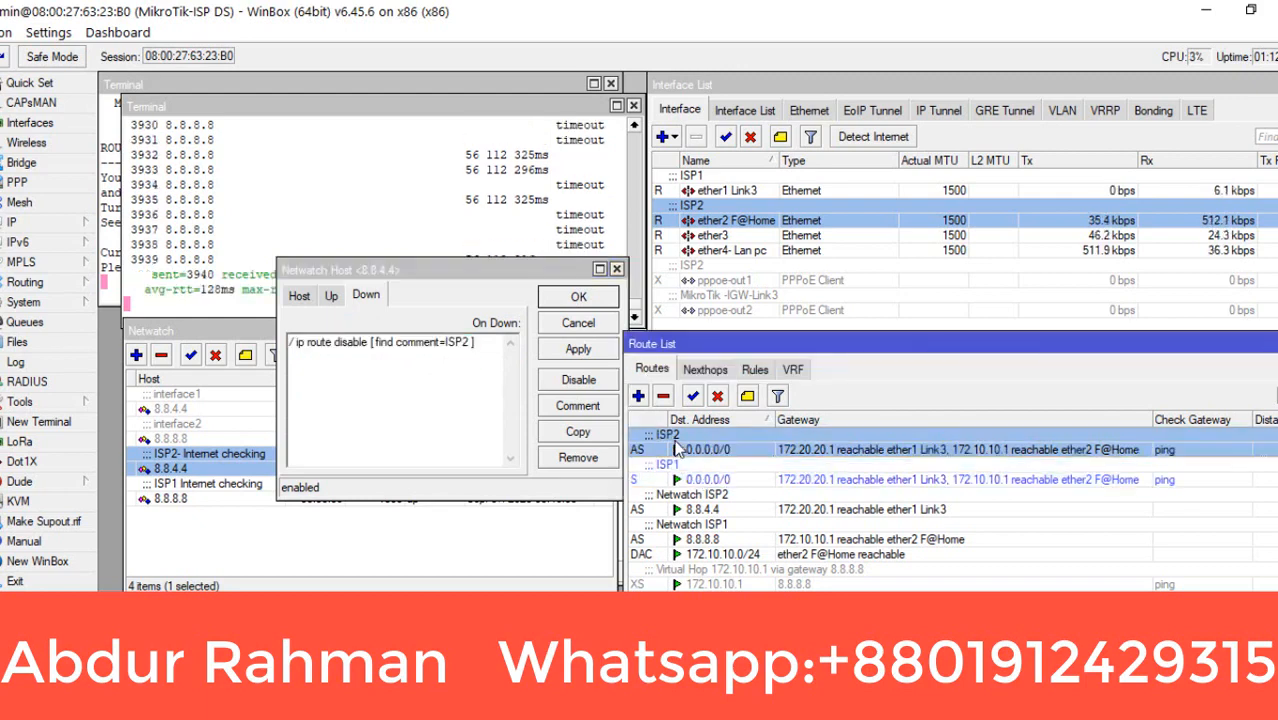
pyautogui.click(680, 478)
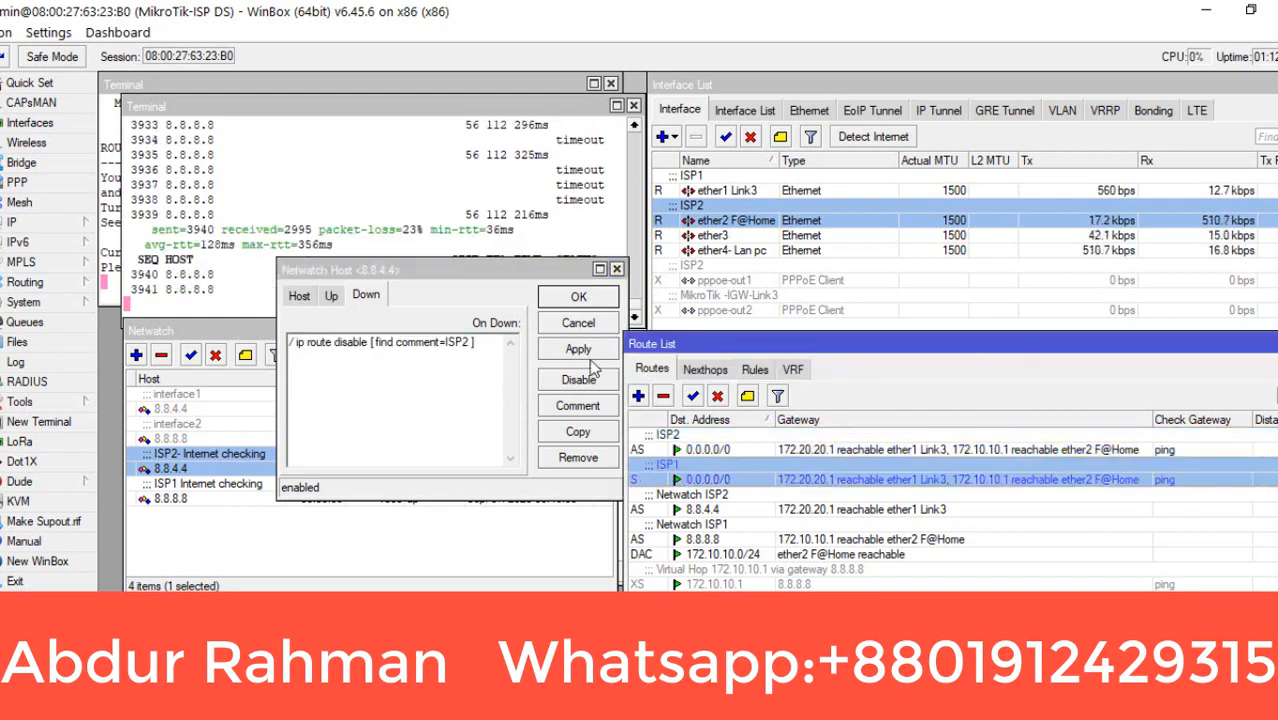
pyautogui.click(576, 298)
# Select the ISP1 Internet checking Netwatch entry and compare it with the ISP1 and ISP2 default routes in the route list.
pyautogui.click(184, 498)
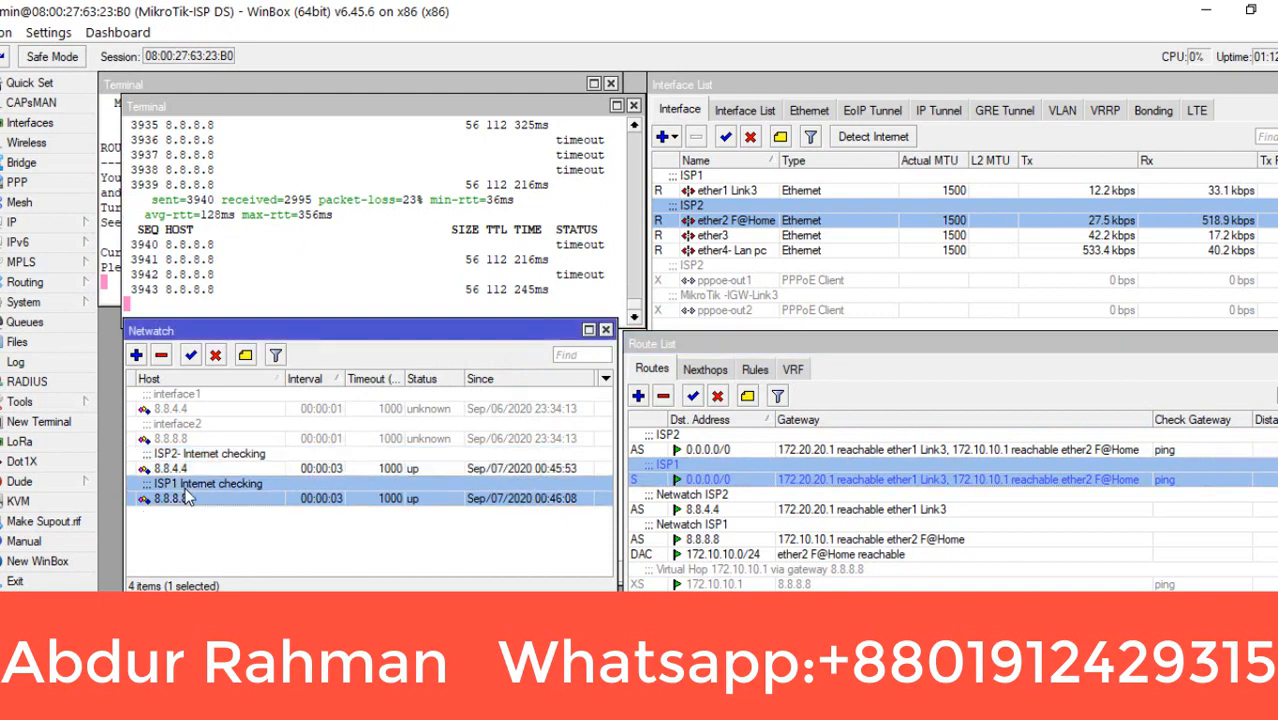
pyautogui.click(716, 438)
pyautogui.click(685, 466)
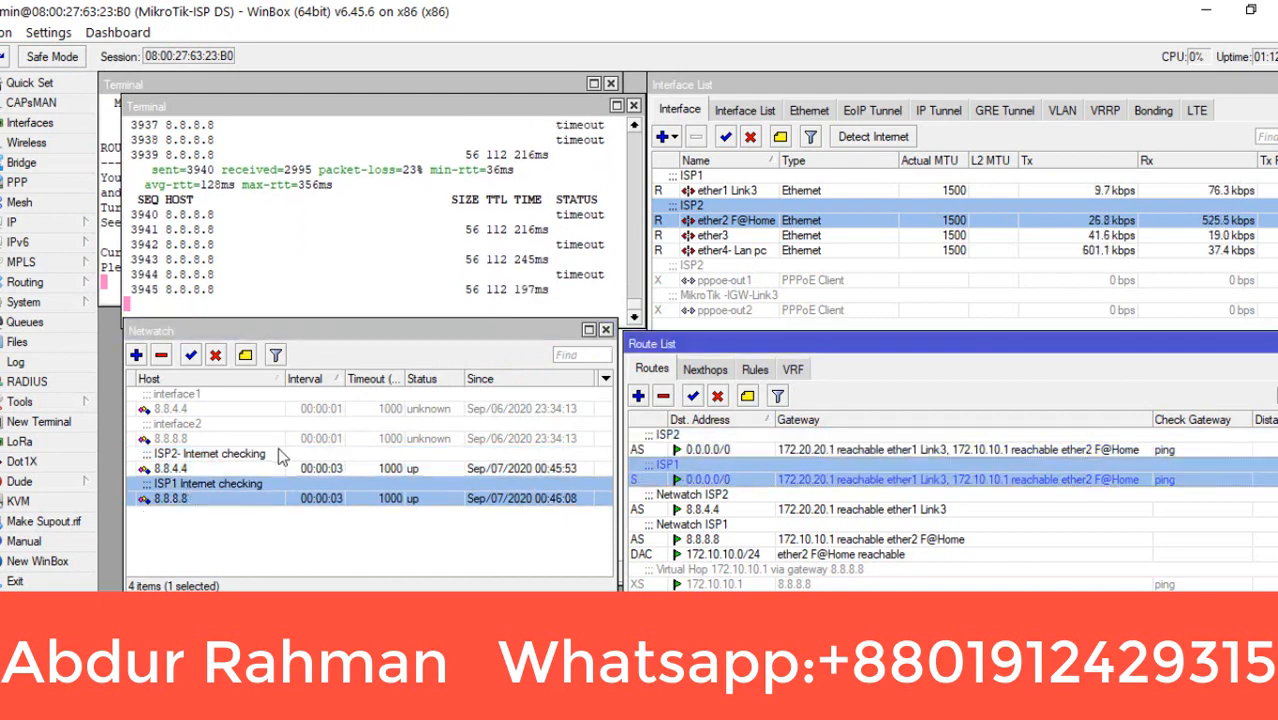
pyautogui.click(700, 449)
pyautogui.click(690, 478)
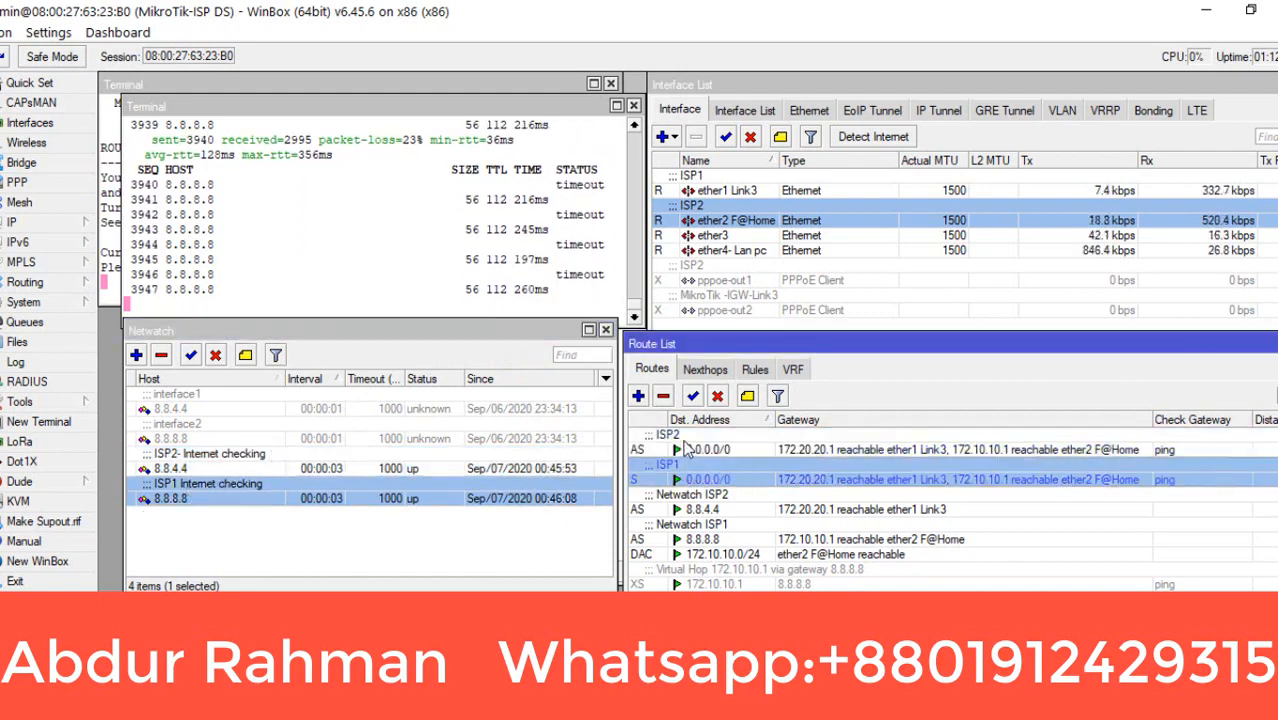
pyautogui.click(686, 449)
pyautogui.click(684, 478)
pyautogui.click(680, 450)
pyautogui.click(676, 472)
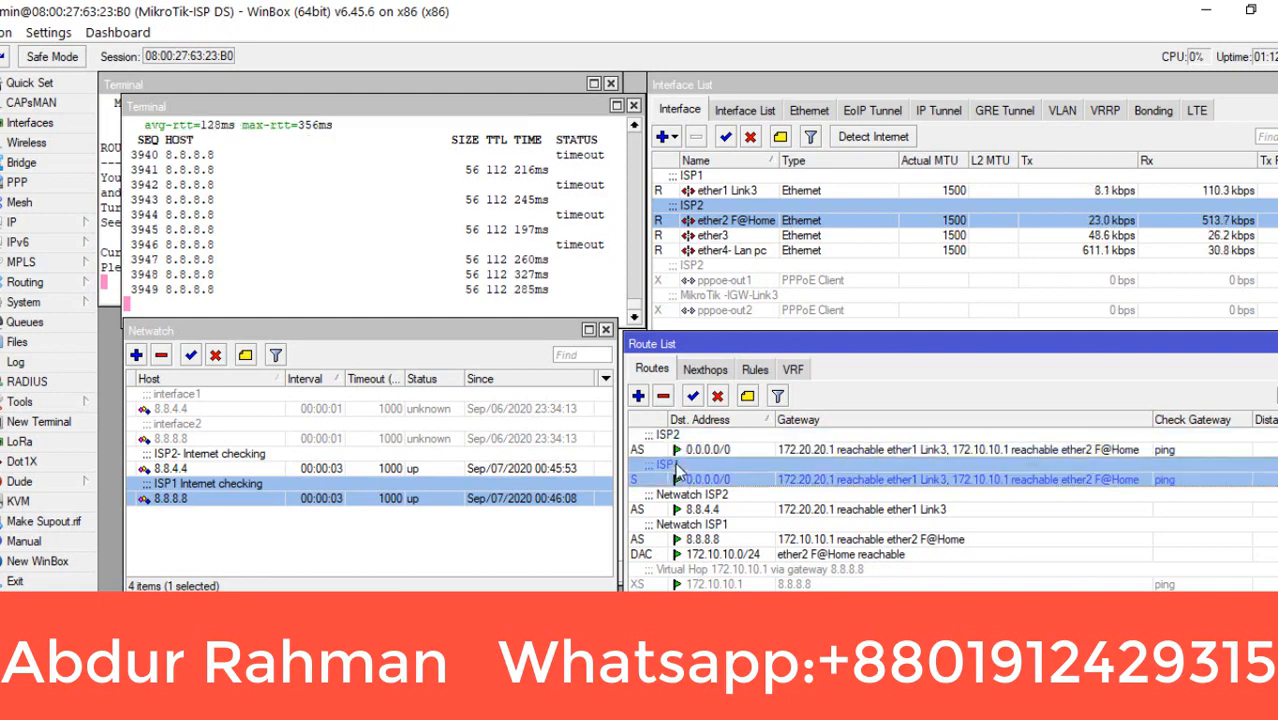
# Inspect the ISP1 Internet checking Netwatch entry's host address, On Up script and On Down script, and close it without changes.
pyautogui.doubleClick(213, 498)
pyautogui.click(299, 296)
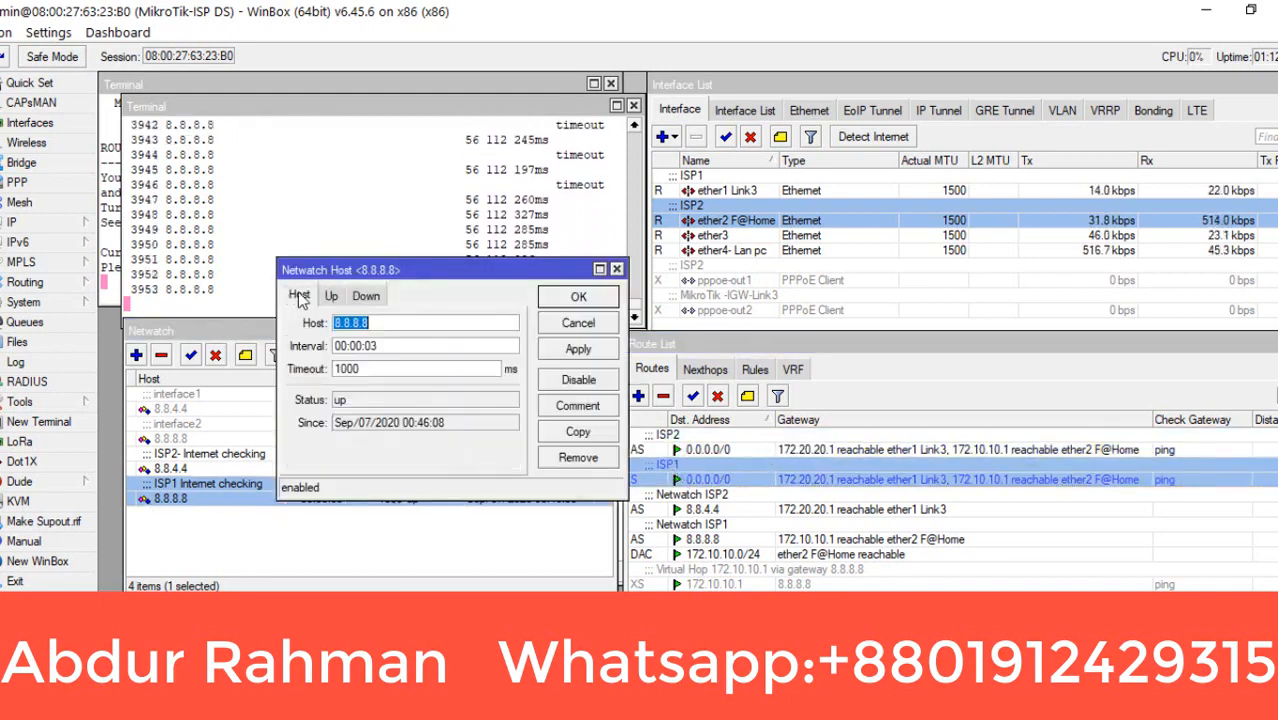
pyautogui.click(331, 296)
pyautogui.click(363, 297)
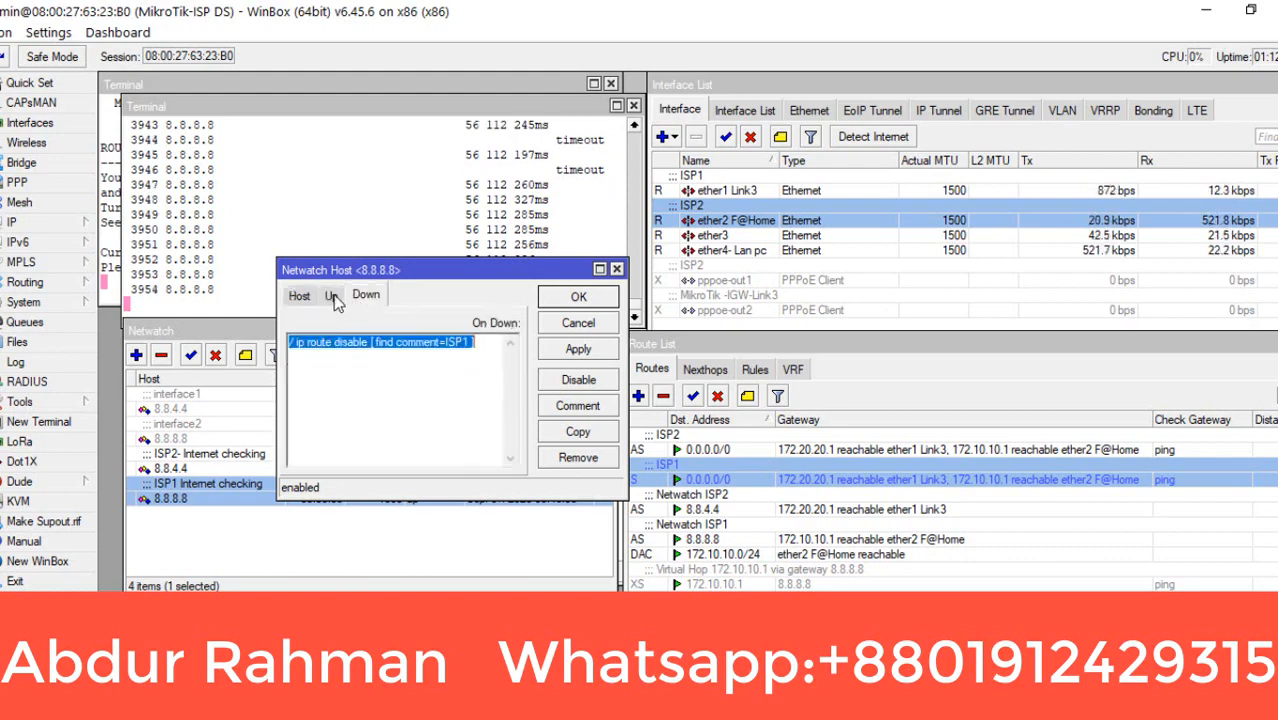
pyautogui.click(298, 295)
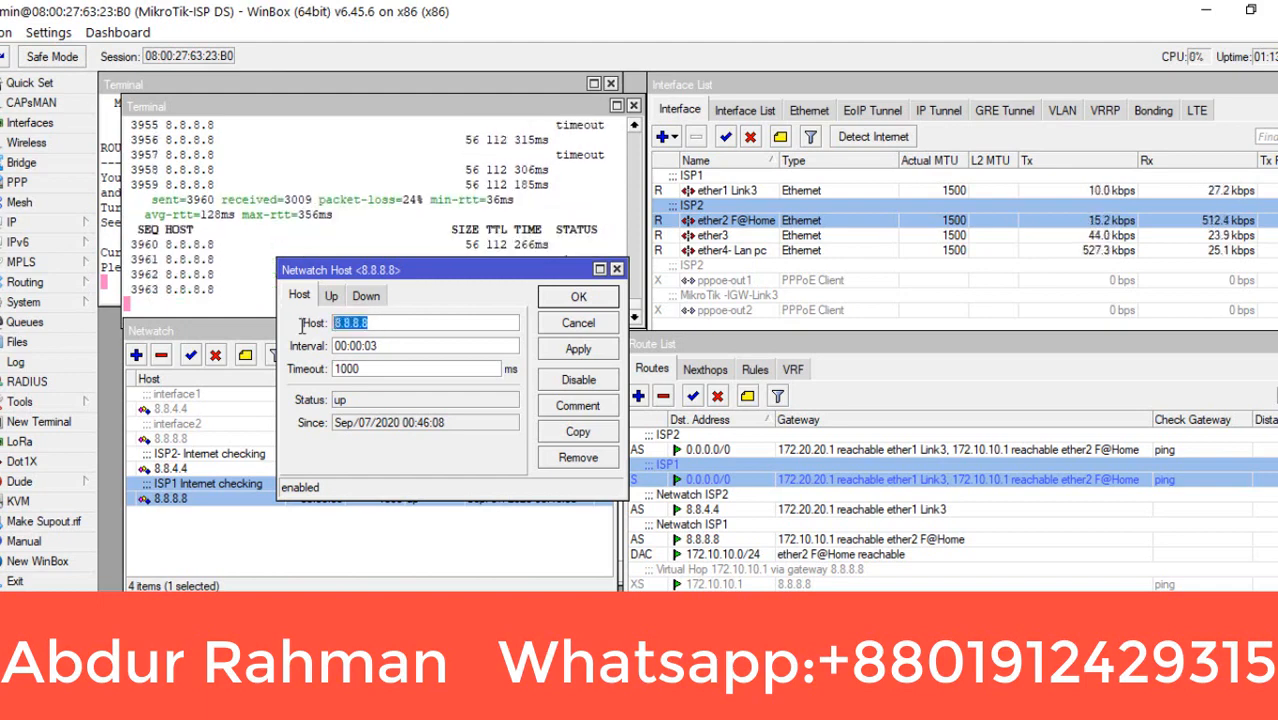
pyautogui.click(574, 326)
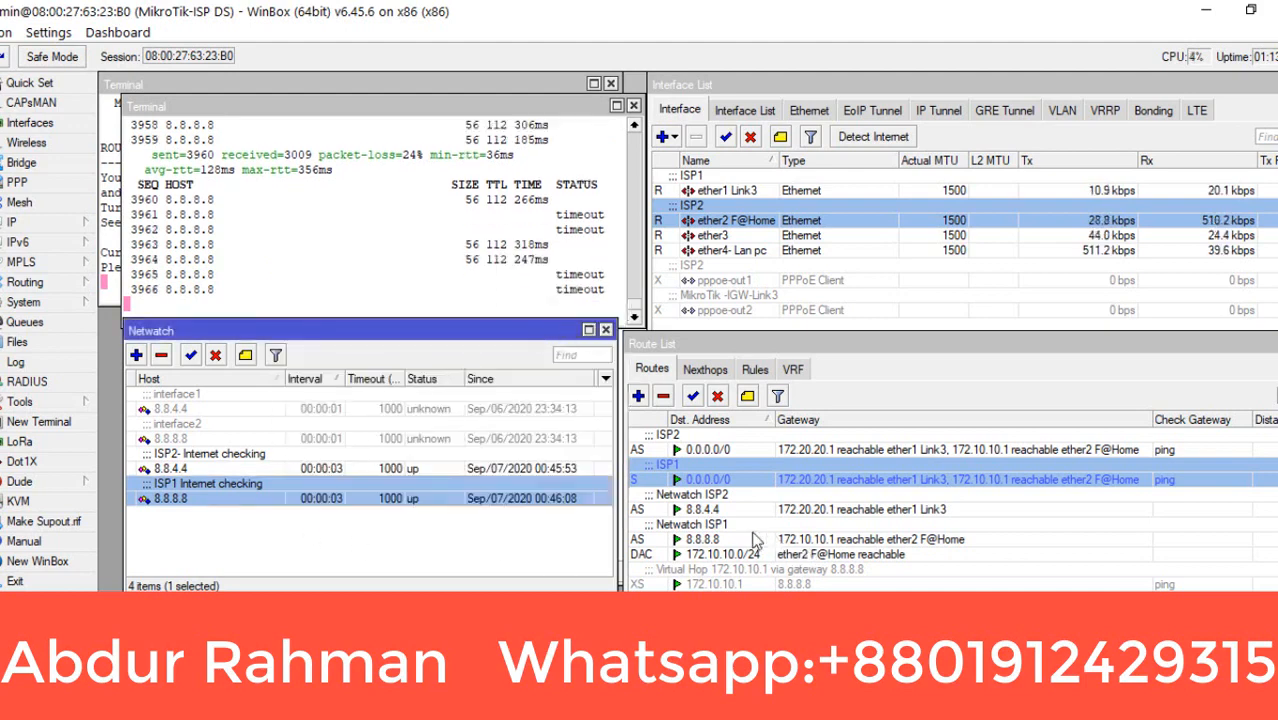
# Inspect the gateway and destination address of the Netwatch ISP2 route, and close the route without changes.
pyautogui.click(701, 509)
pyautogui.click(705, 540)
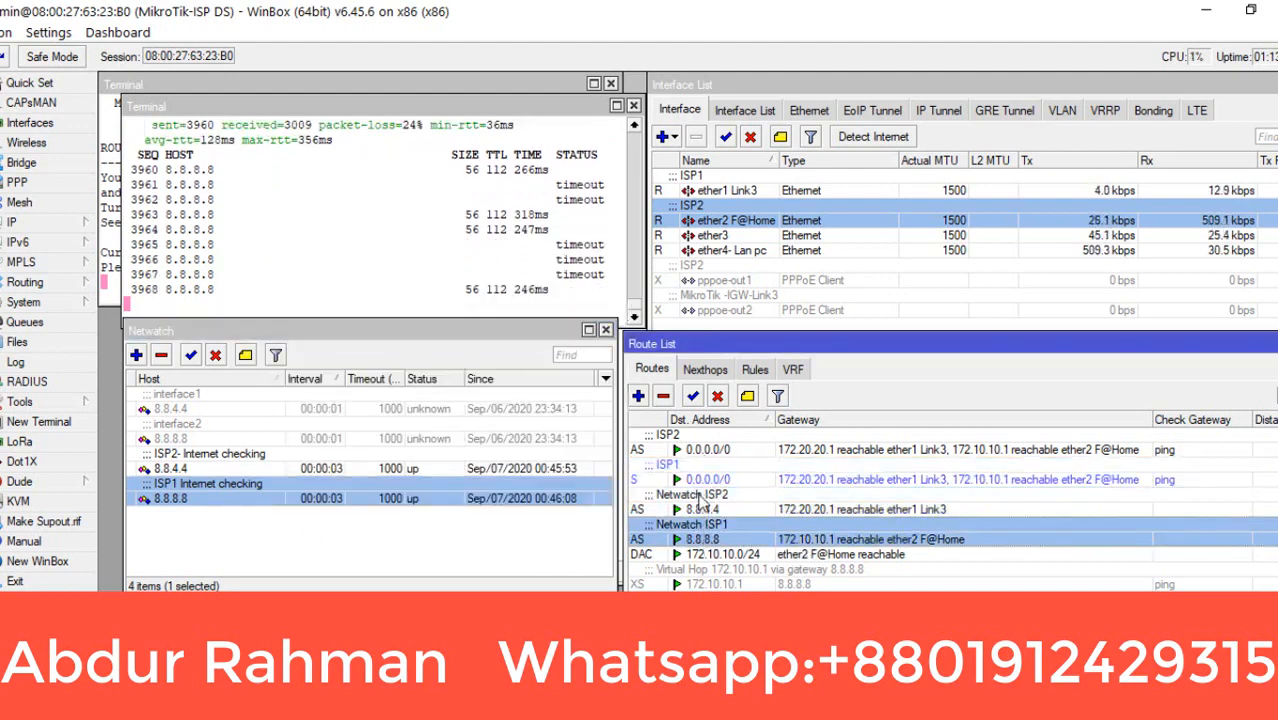
pyautogui.doubleClick(707, 509)
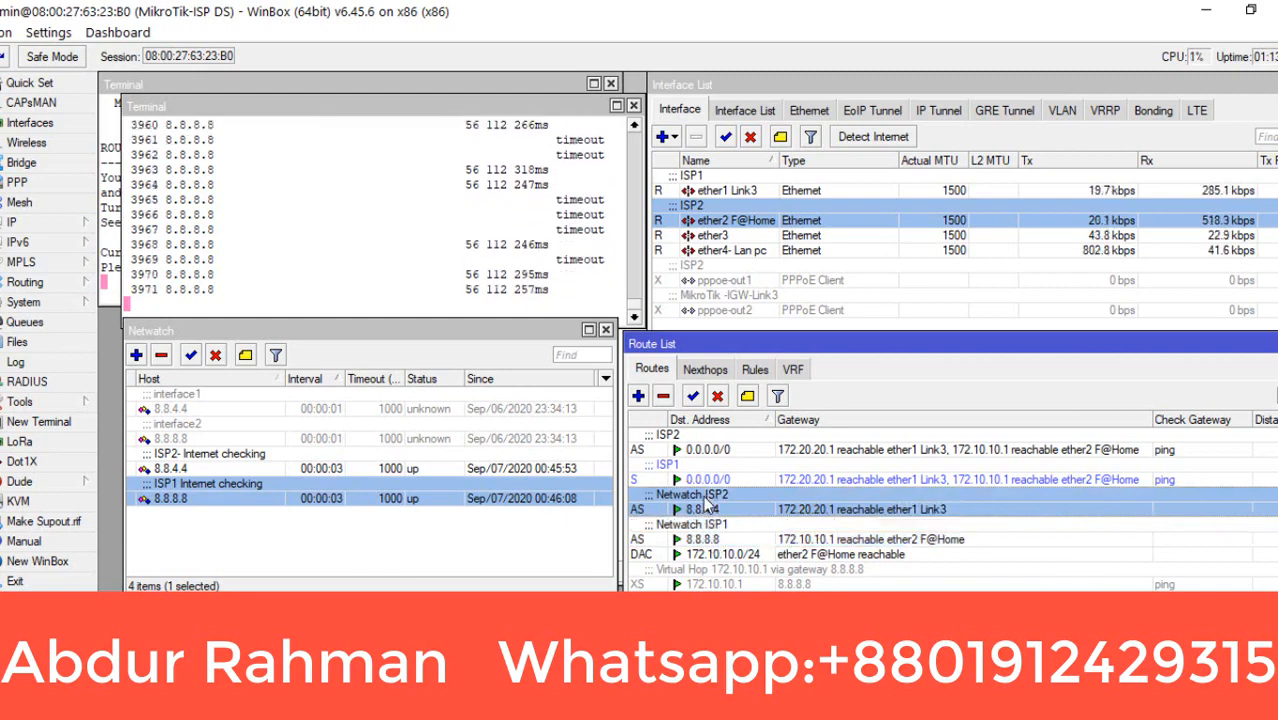
pyautogui.doubleClick(274, 304)
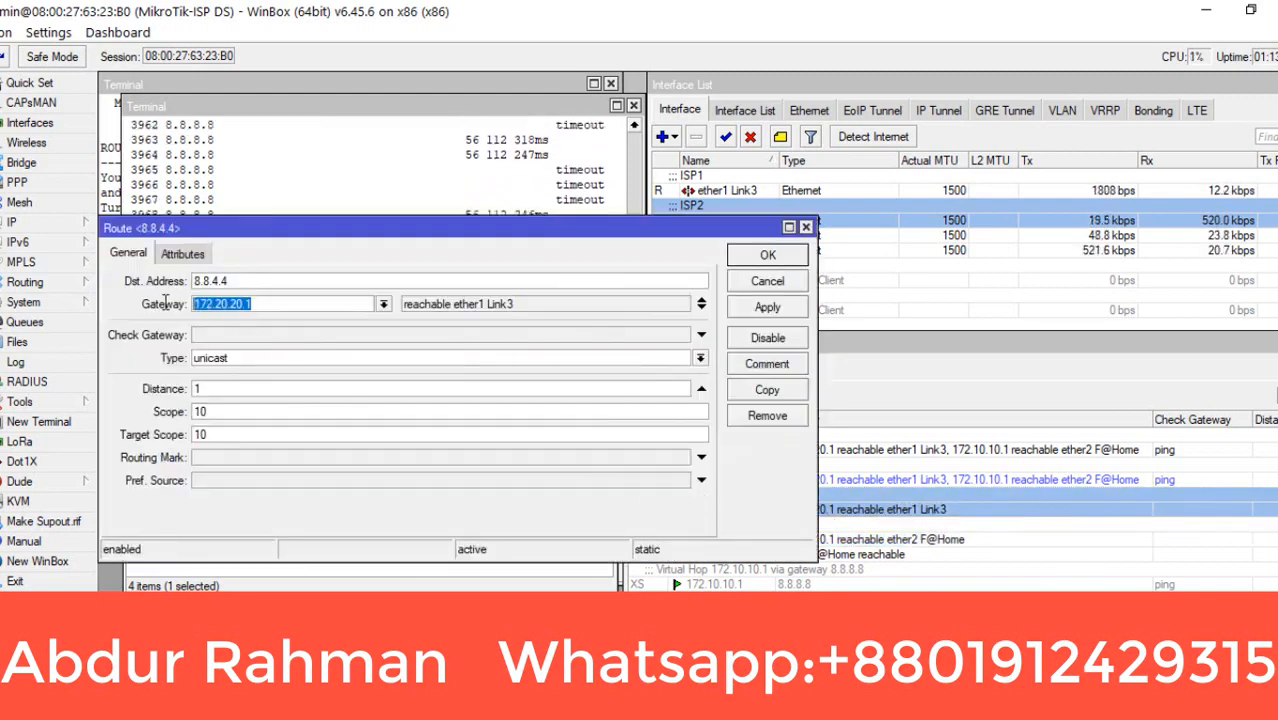
pyautogui.click(263, 304)
pyautogui.moveTo(263, 304); pyautogui.dragTo(156, 303)
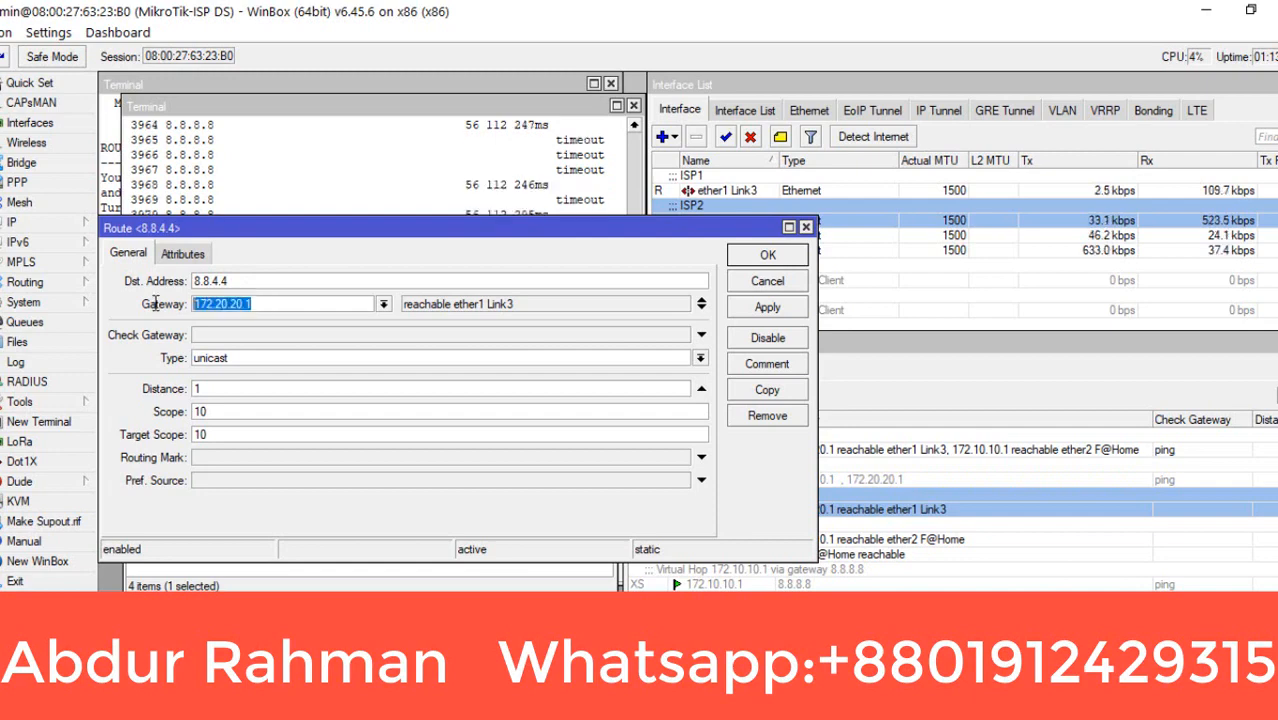
pyautogui.moveTo(239, 281); pyautogui.dragTo(151, 286)
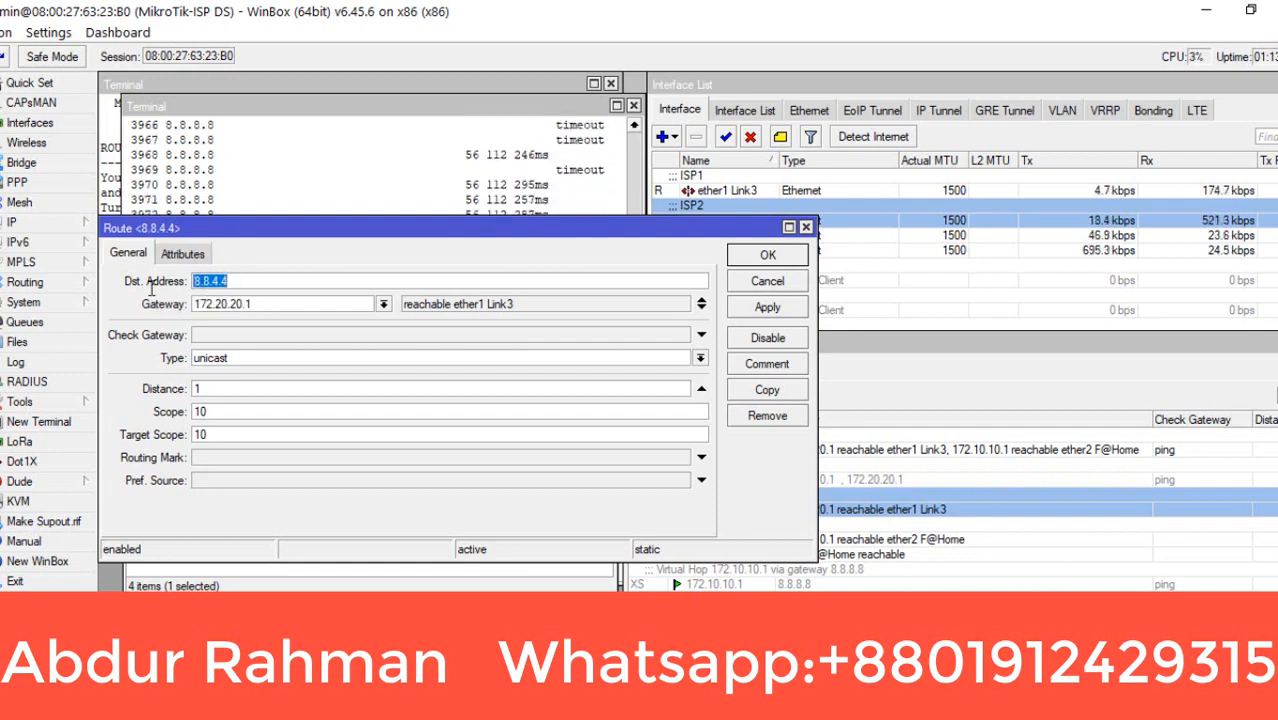
pyautogui.click(783, 283)
# Check the Netwatch ISP1 route's gateway and destination address, close it, and compare both Netwatch routes in the list.
pyautogui.doubleClick(736, 540)
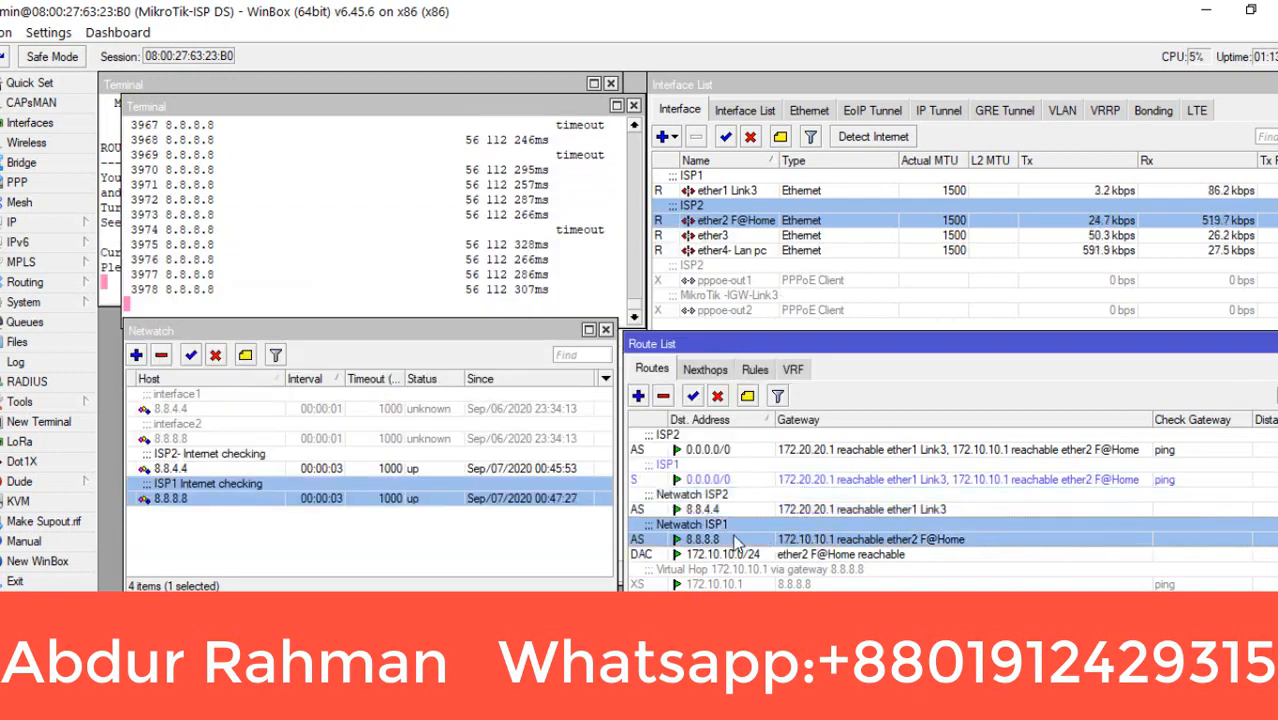
pyautogui.moveTo(259, 304); pyautogui.dragTo(155, 287)
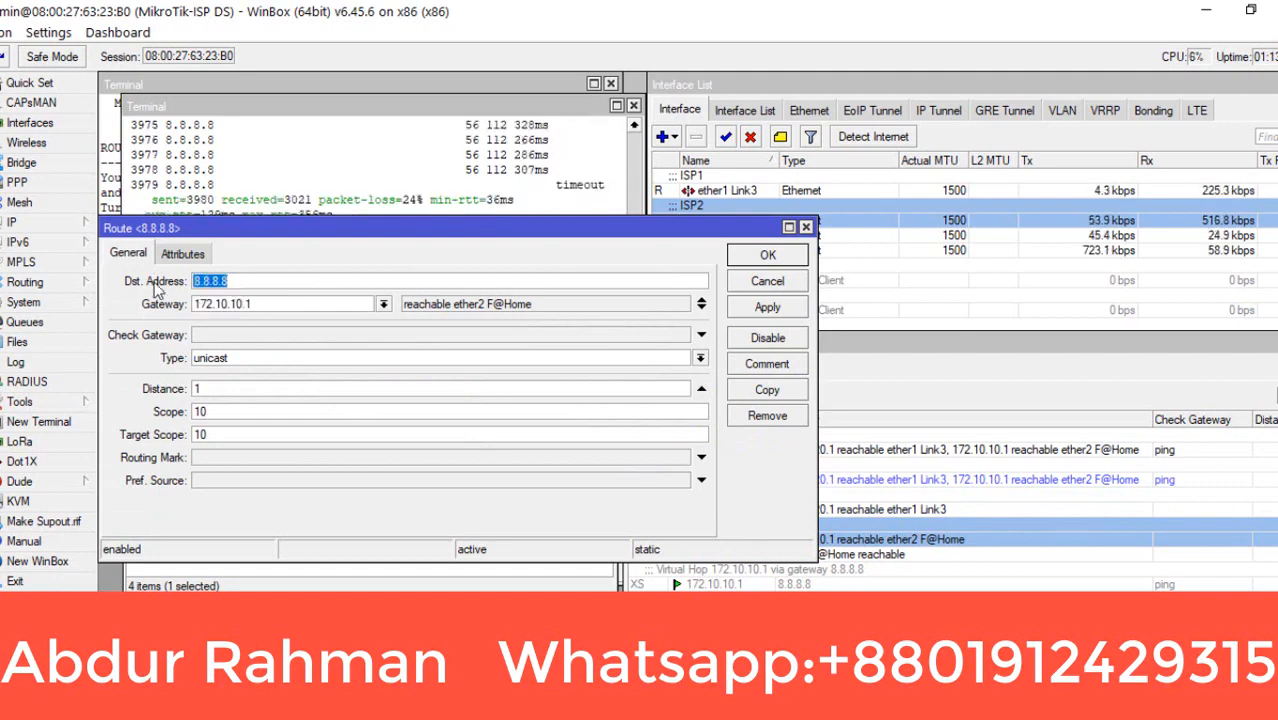
pyautogui.click(774, 283)
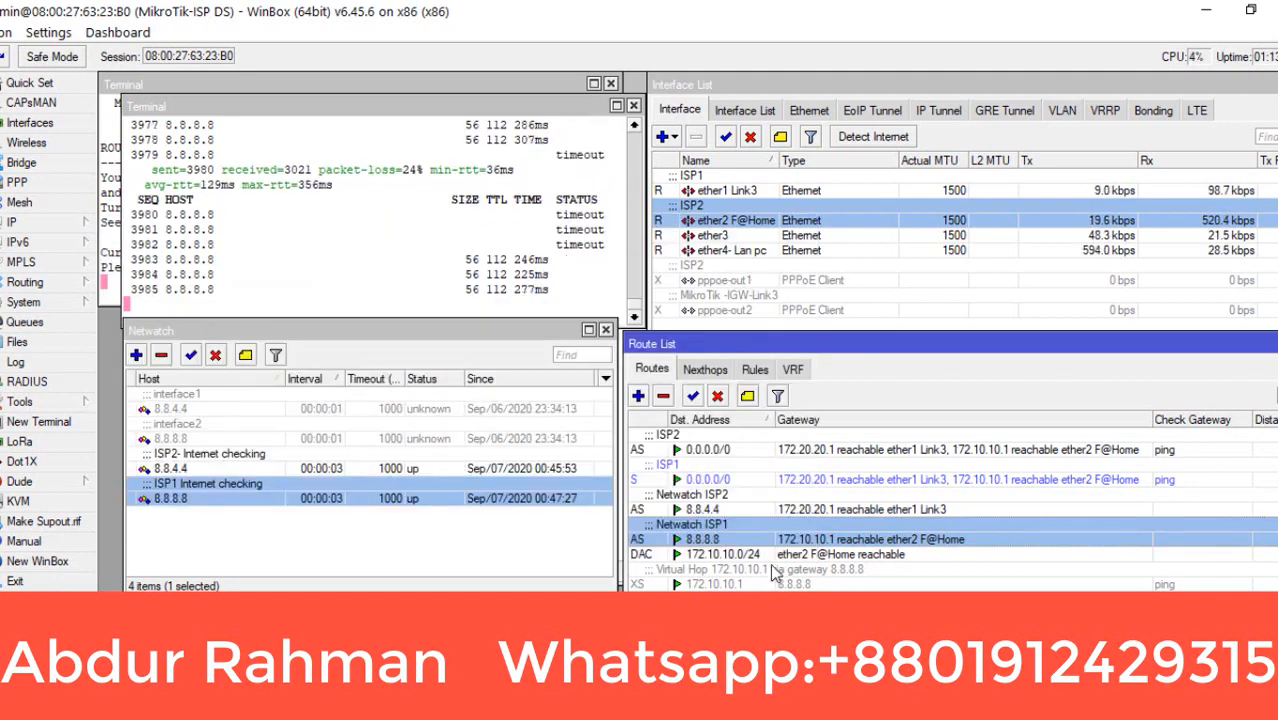
pyautogui.click(712, 509)
pyautogui.click(714, 539)
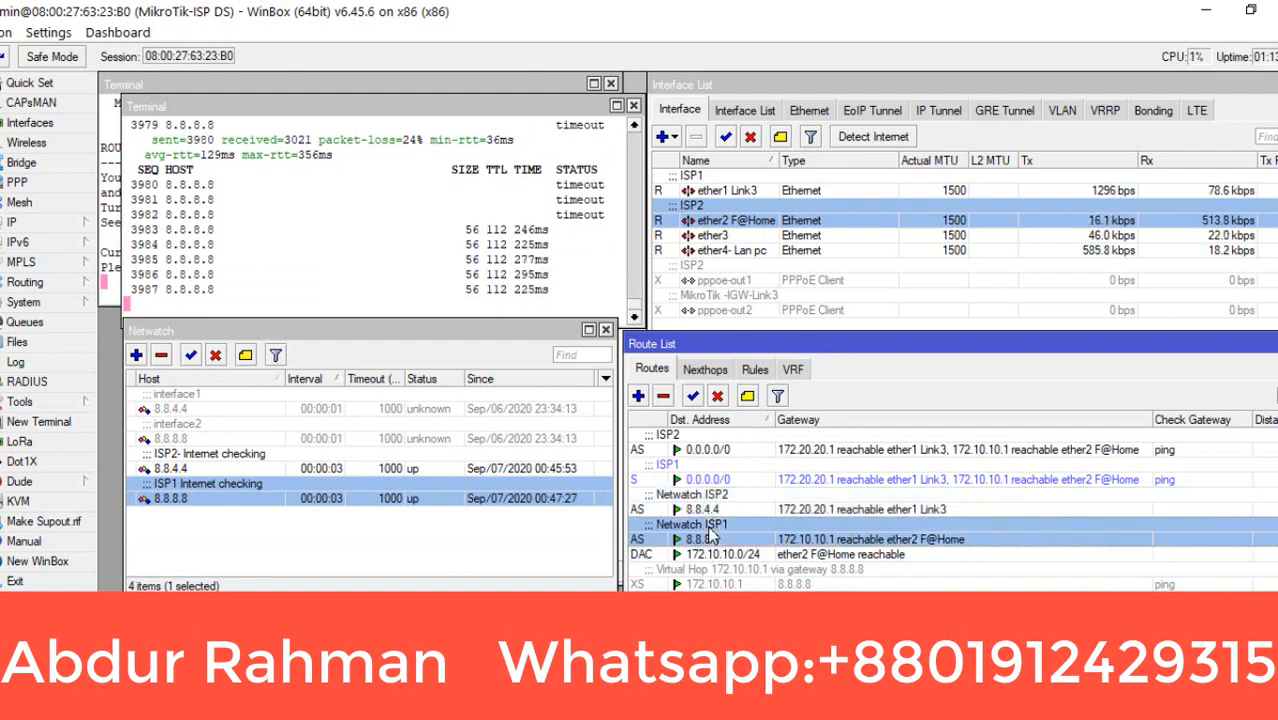
pyautogui.click(716, 510)
# Inspect the two gateways of the ISP2 default route 0.0.0.0/0, and close it without changes.
pyautogui.click(714, 450)
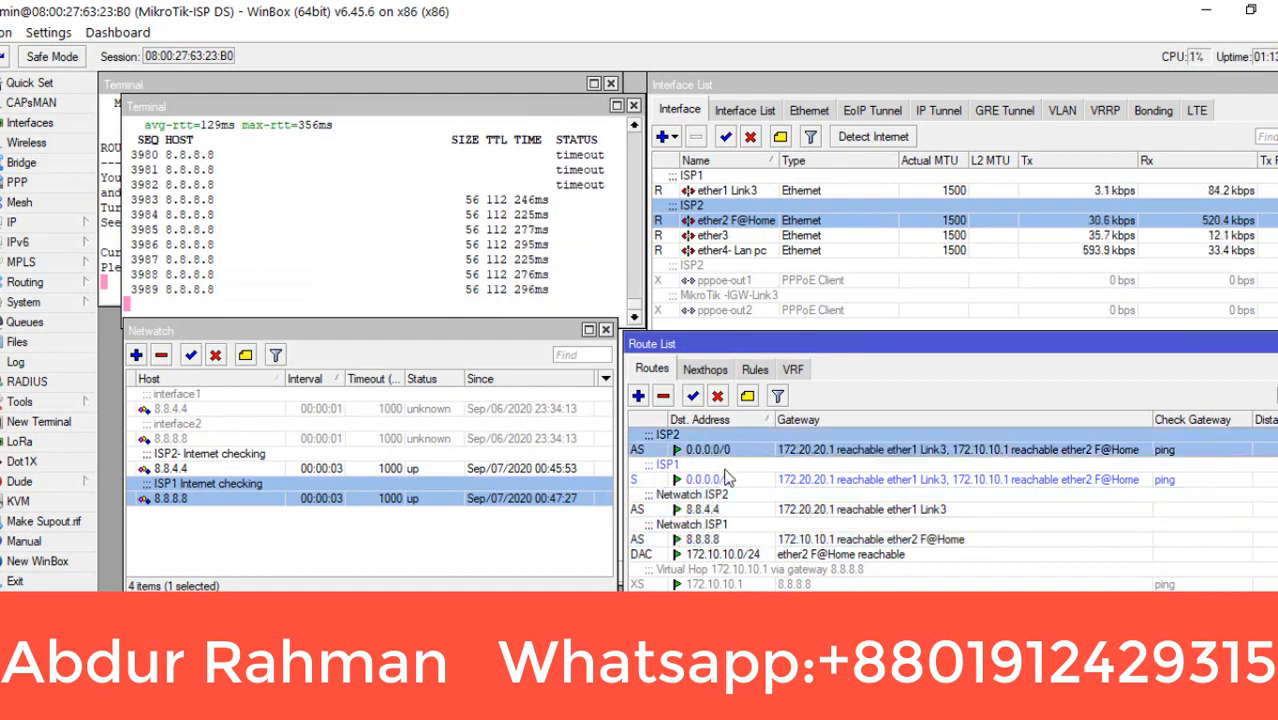
pyautogui.doubleClick(714, 450)
pyautogui.press('Tab')
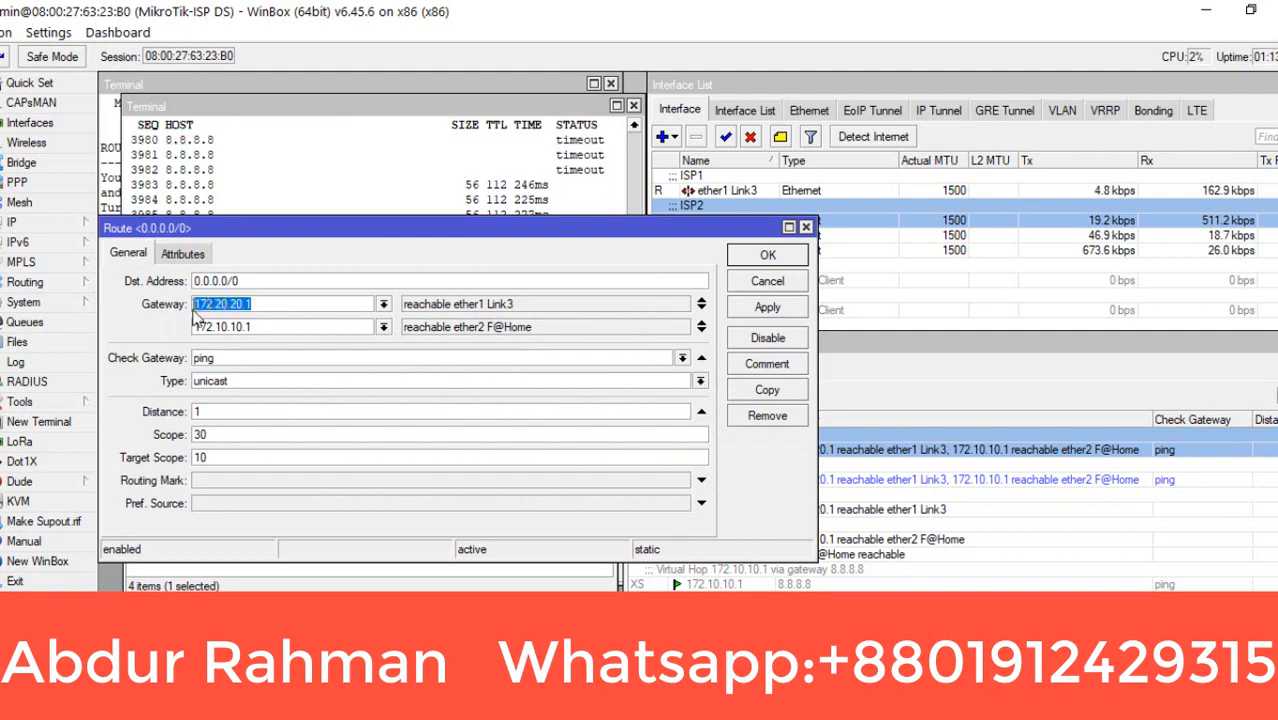
pyautogui.click(793, 282)
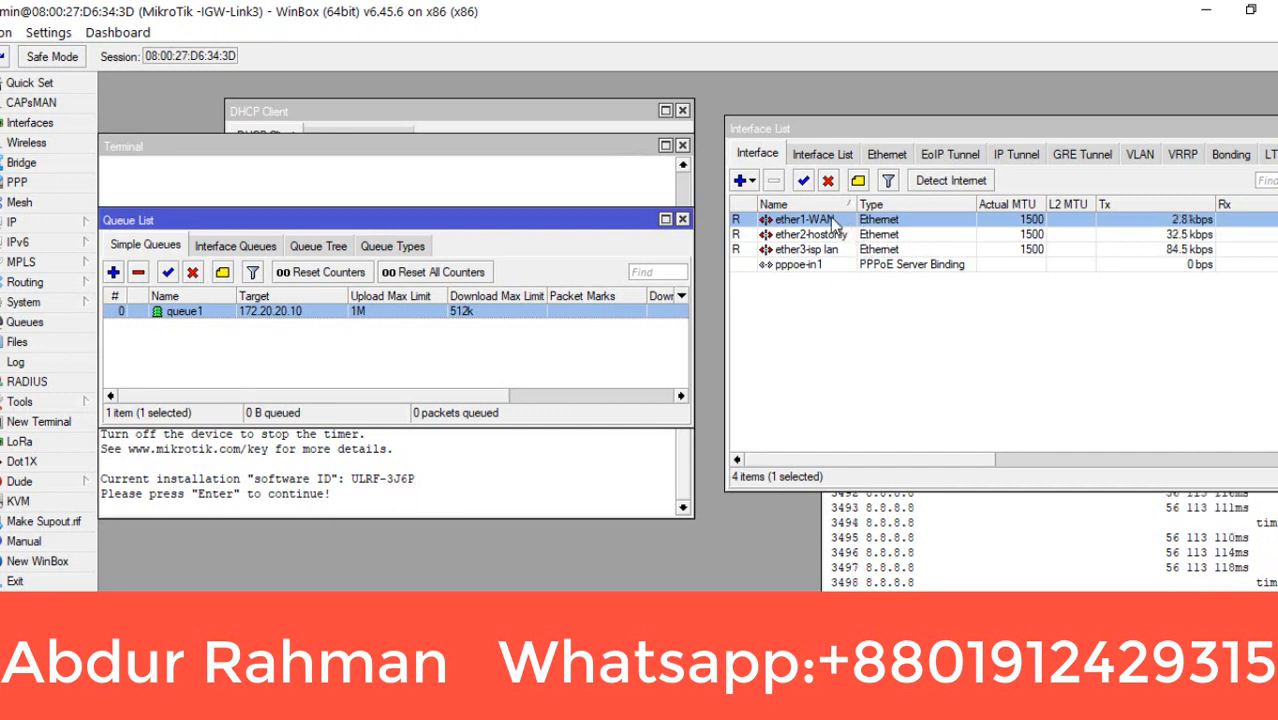
# Check the running ping to 8.8.8.8 on the MikroTik -IGW-Link3 router, and disable its ether1-WAN interface.
pyautogui.click(1087, 535)
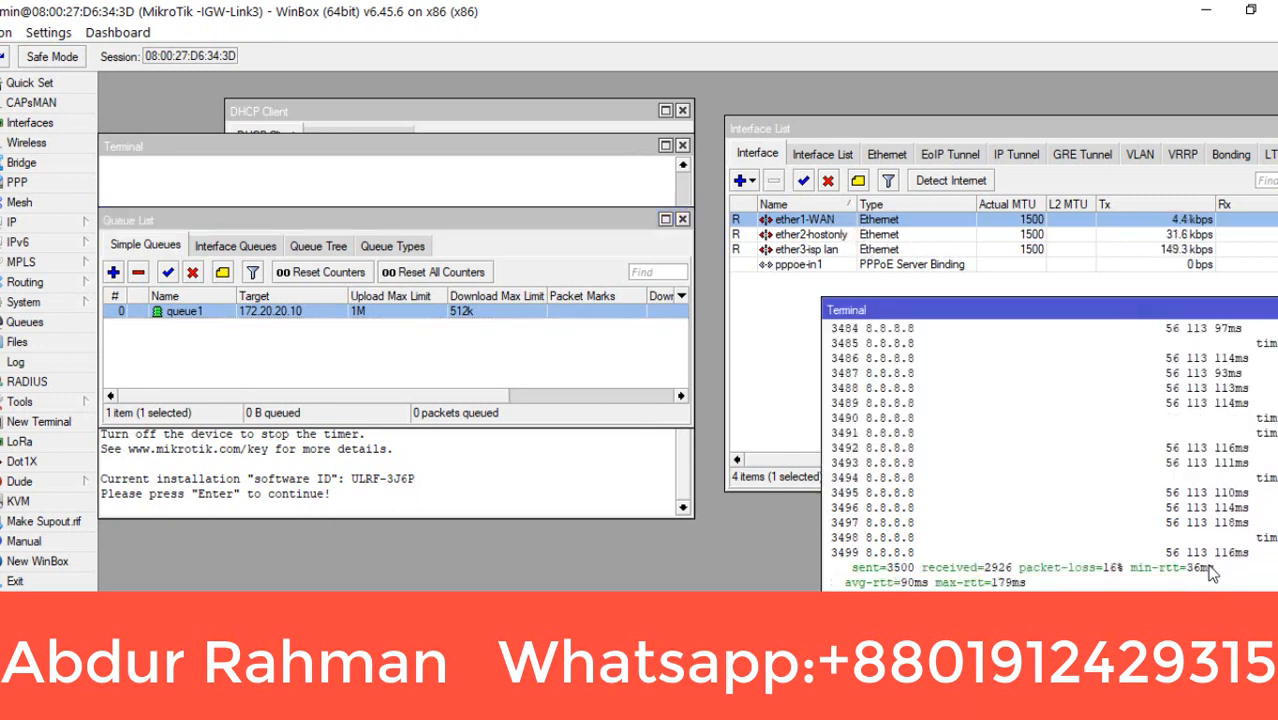
pyautogui.click(777, 282)
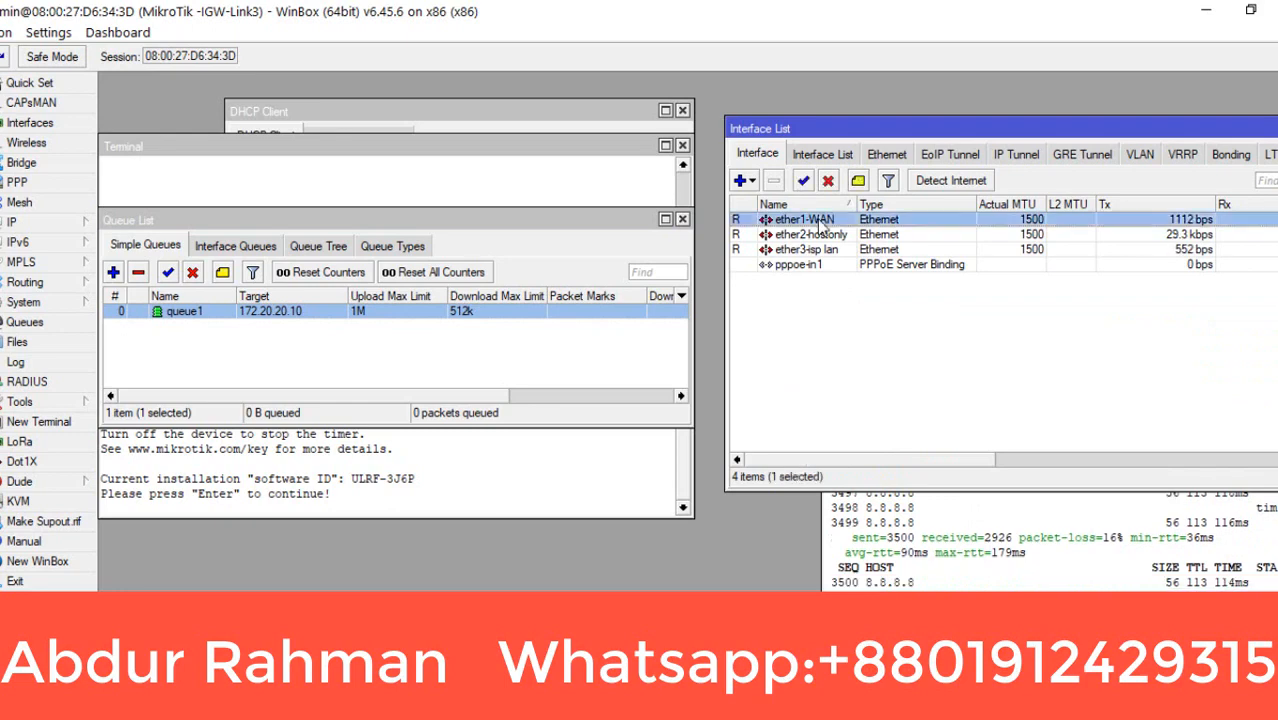
pyautogui.click(828, 180)
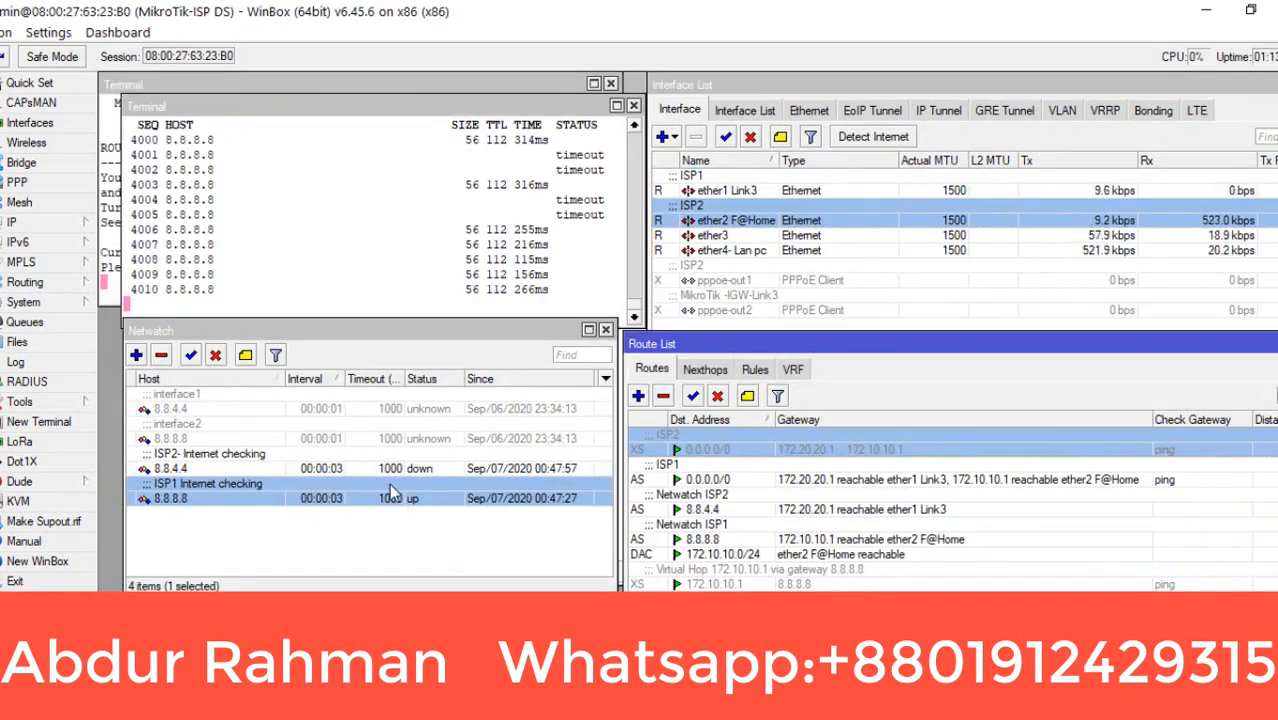
# On the MikroTik-ISP DS router, check the ISP2- Internet checking Netwatch entry and compare traffic on ether1 Link3 and ether2 F@Home.
pyautogui.click(424, 472)
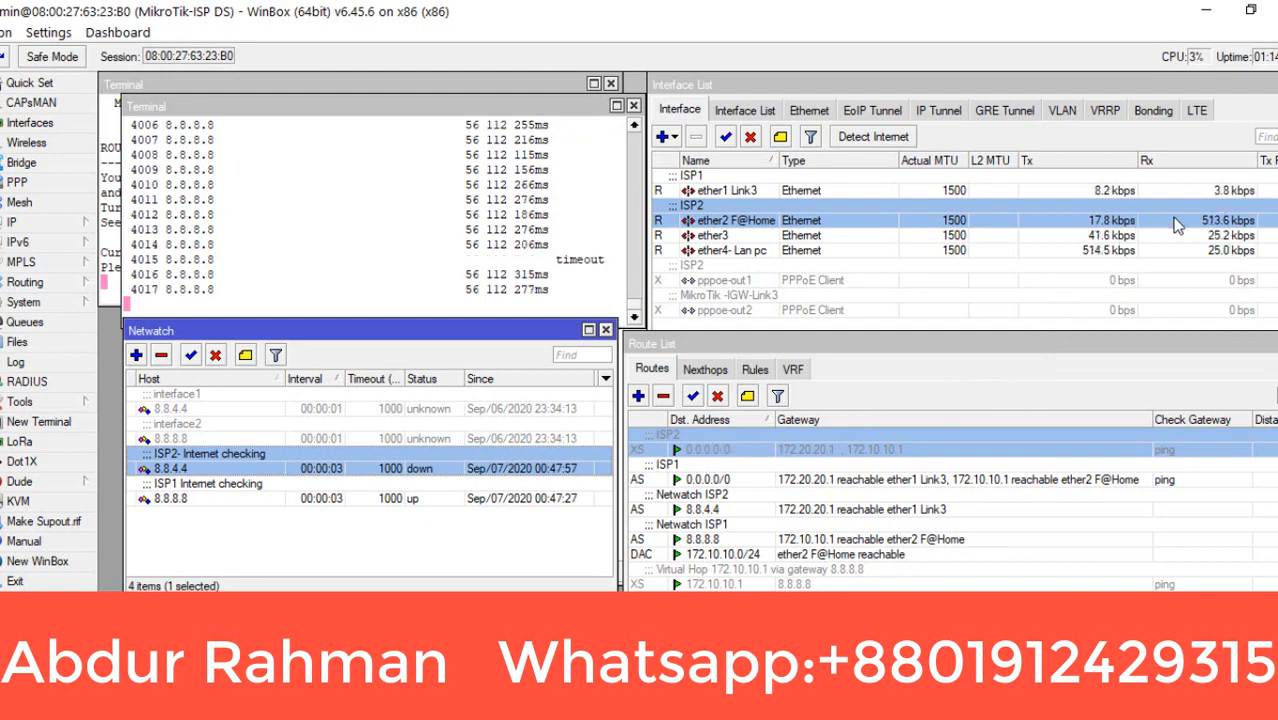
pyautogui.click(779, 191)
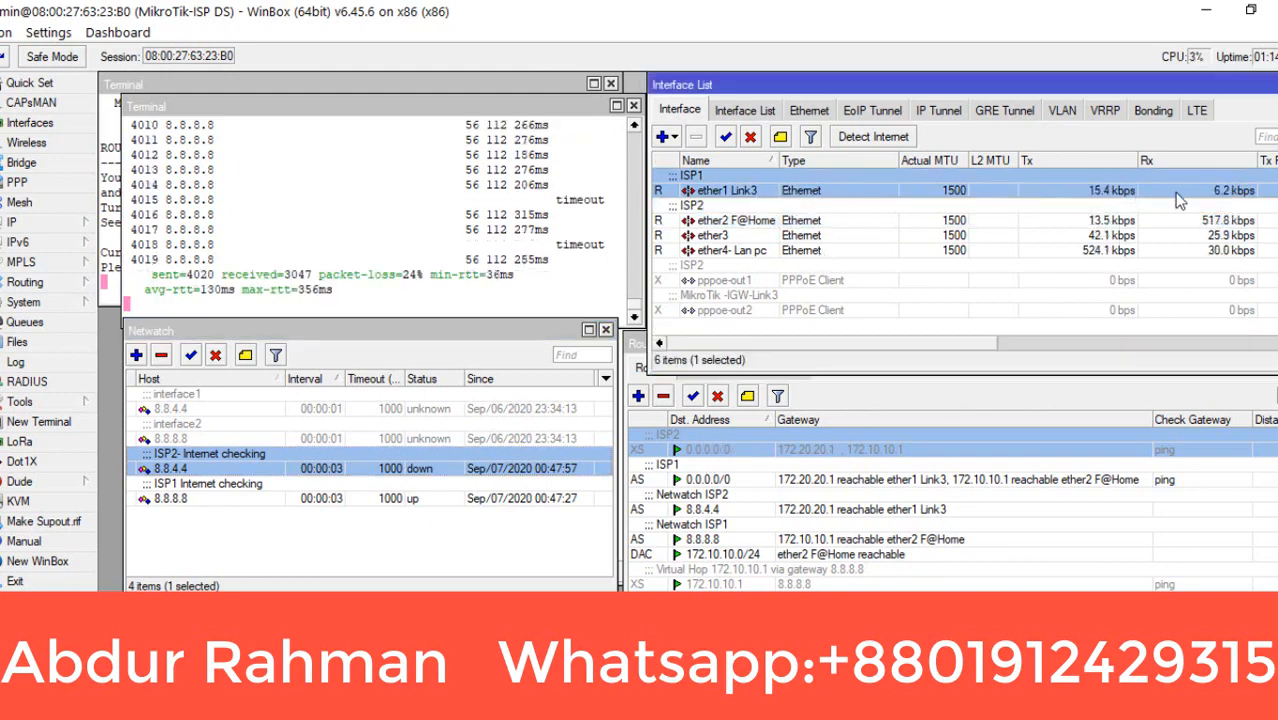
pyautogui.click(827, 222)
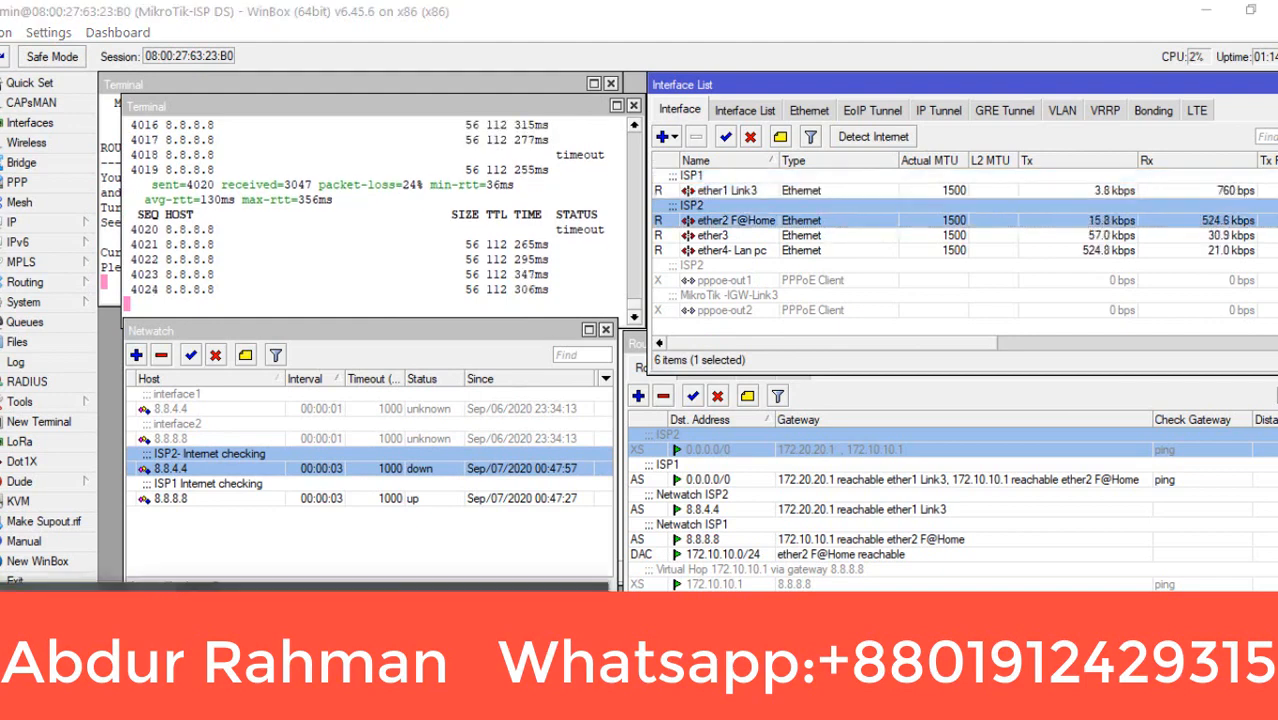
# Re-enable ether1-WAN on MikroTik -IGW-Link3, and check ether1 Link3 traffic and the ISP2 default route on MikroTik-ISP DS.
pyautogui.hotkey('alt', 'Tab')
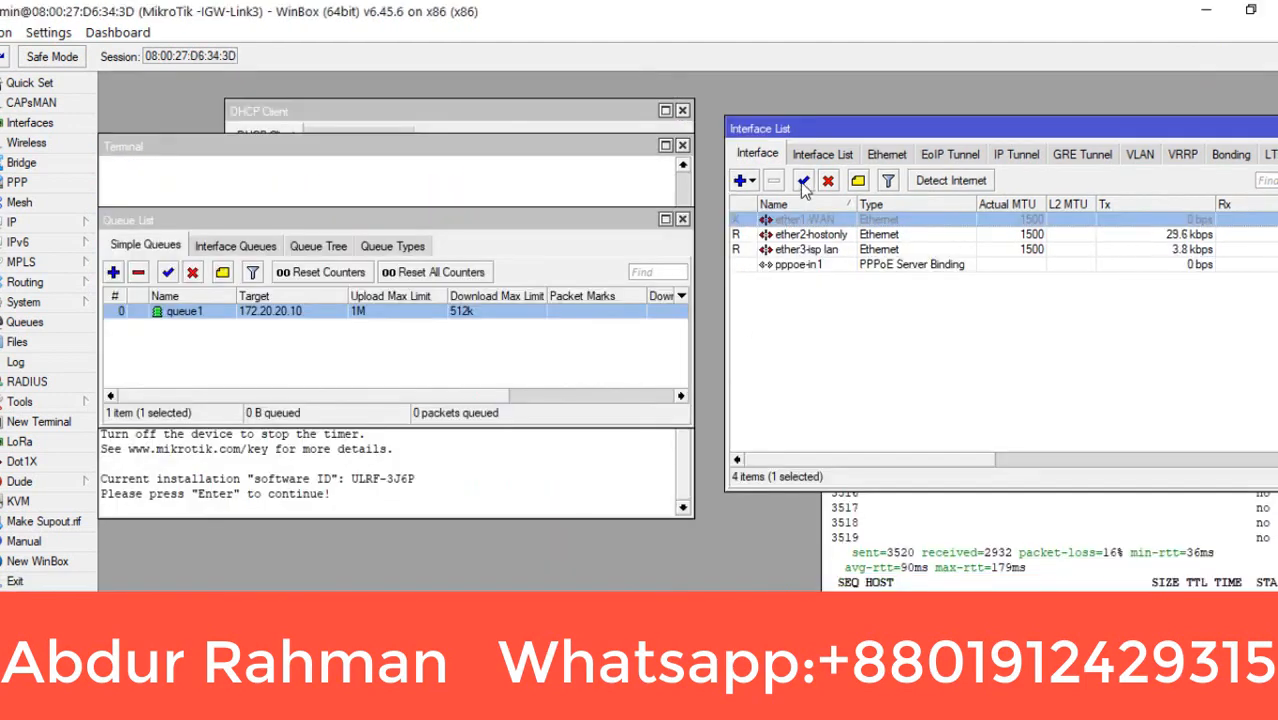
pyautogui.hotkey('alt', 'Tab')
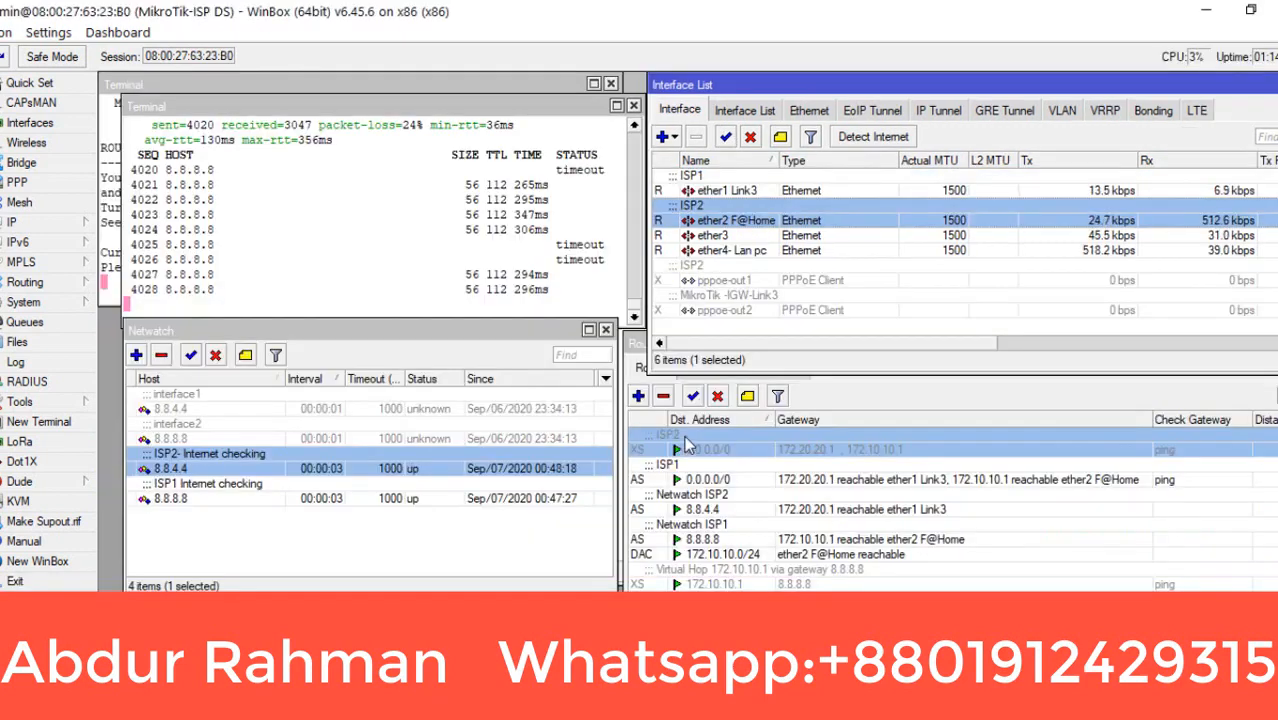
pyautogui.click(1021, 188)
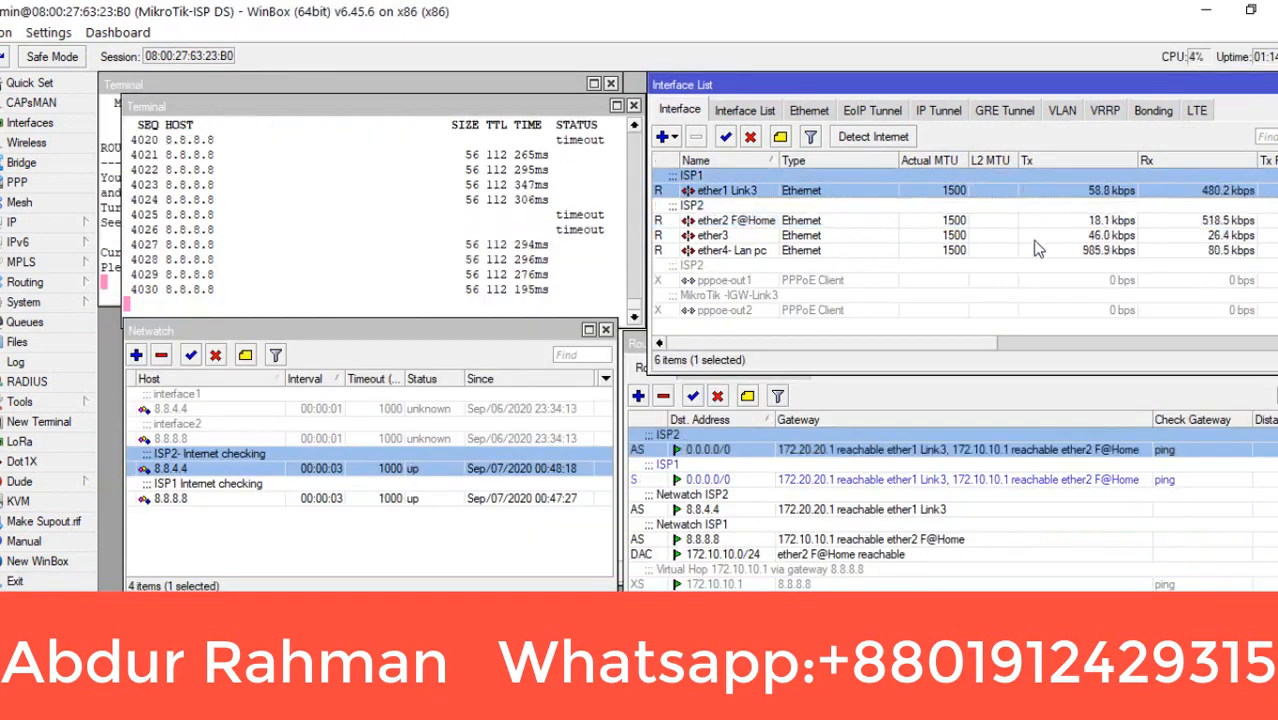
pyautogui.click(842, 454)
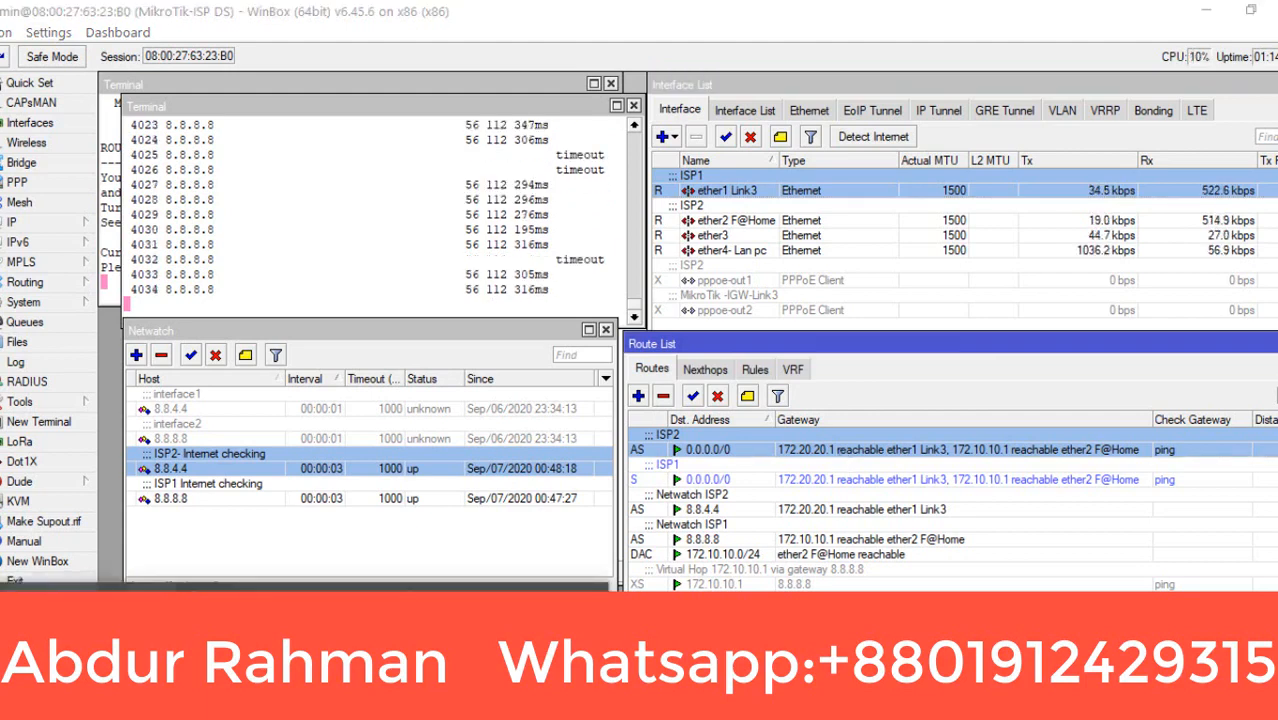
# Switch to the MikroTik-F@home router and disable its ether1 interface.
pyautogui.hotkey('alt', 'Tab')
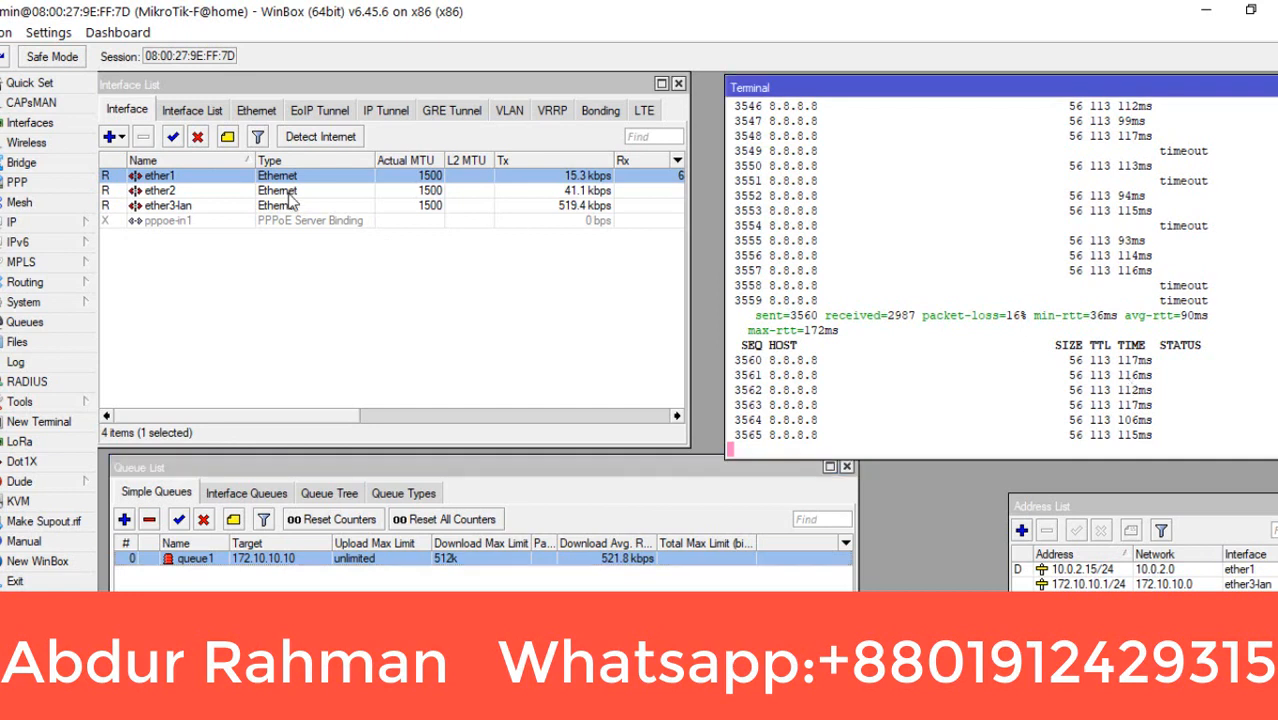
pyautogui.click(187, 190)
pyautogui.click(188, 175)
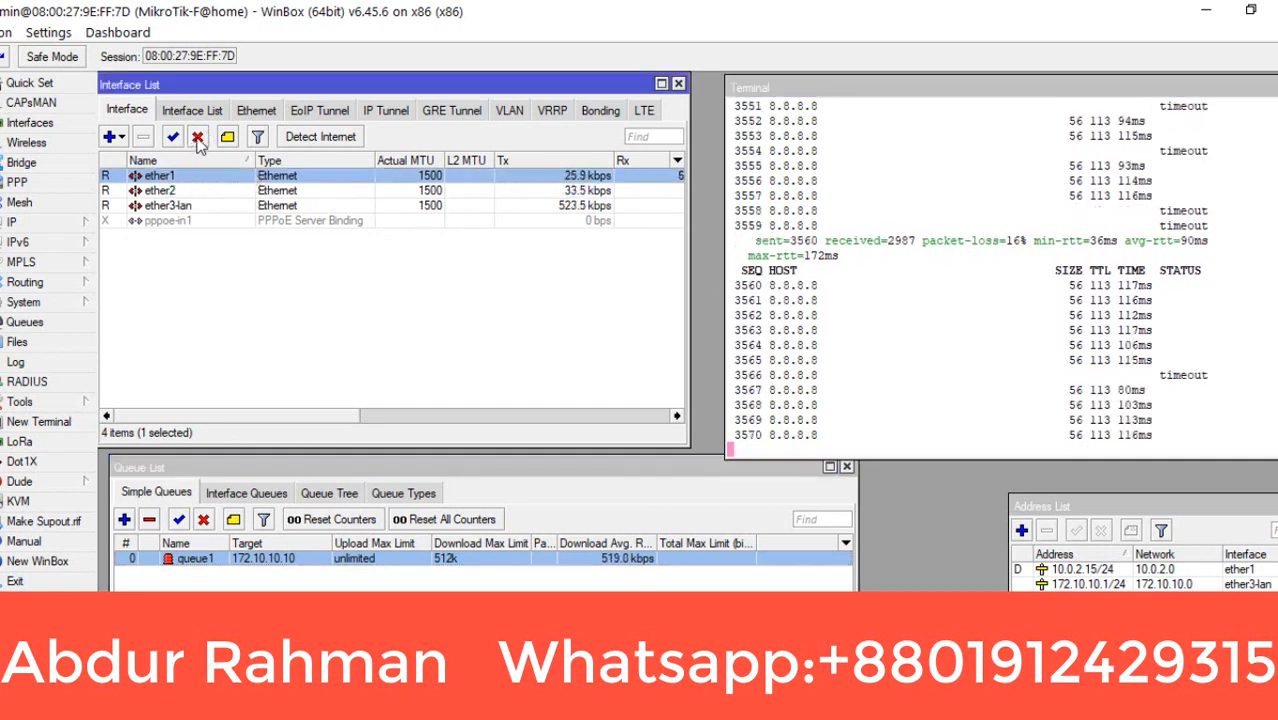
pyautogui.click(198, 138)
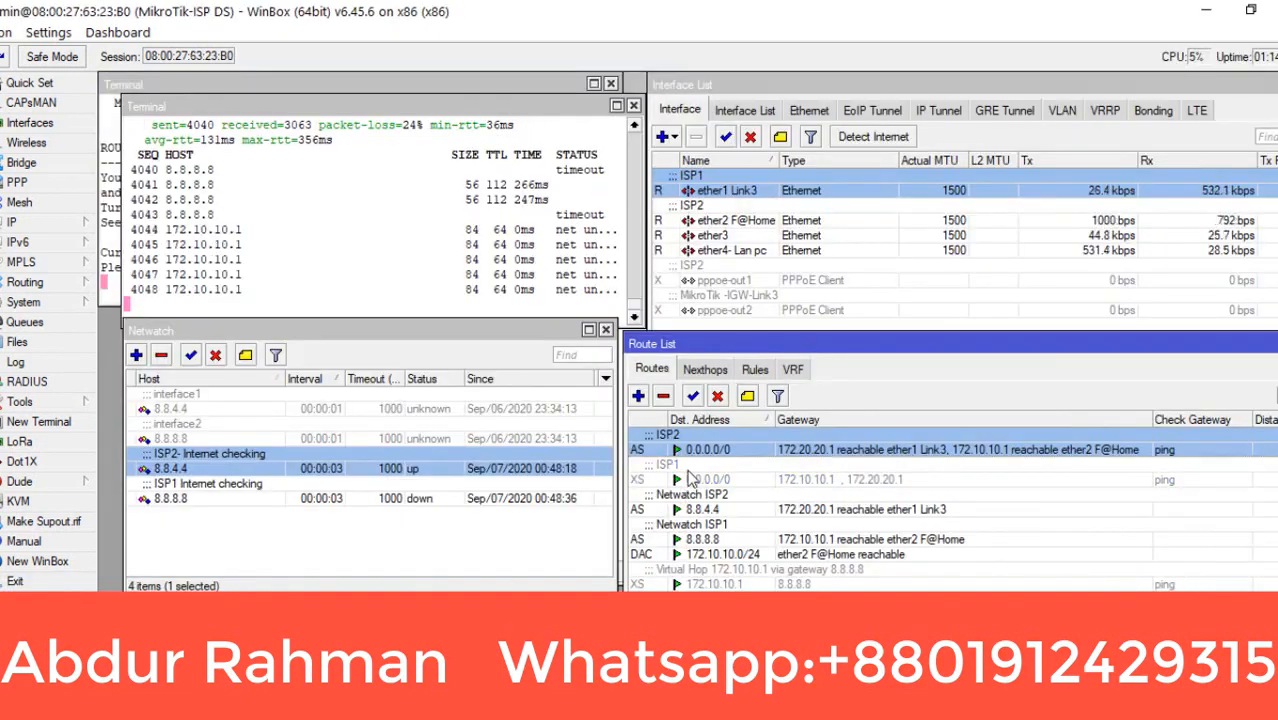
# On the MikroTik-ISP DS router, check the ISP1 default route and compare traffic on ether2 F@Home and ether1 Link3.
pyautogui.click(852, 481)
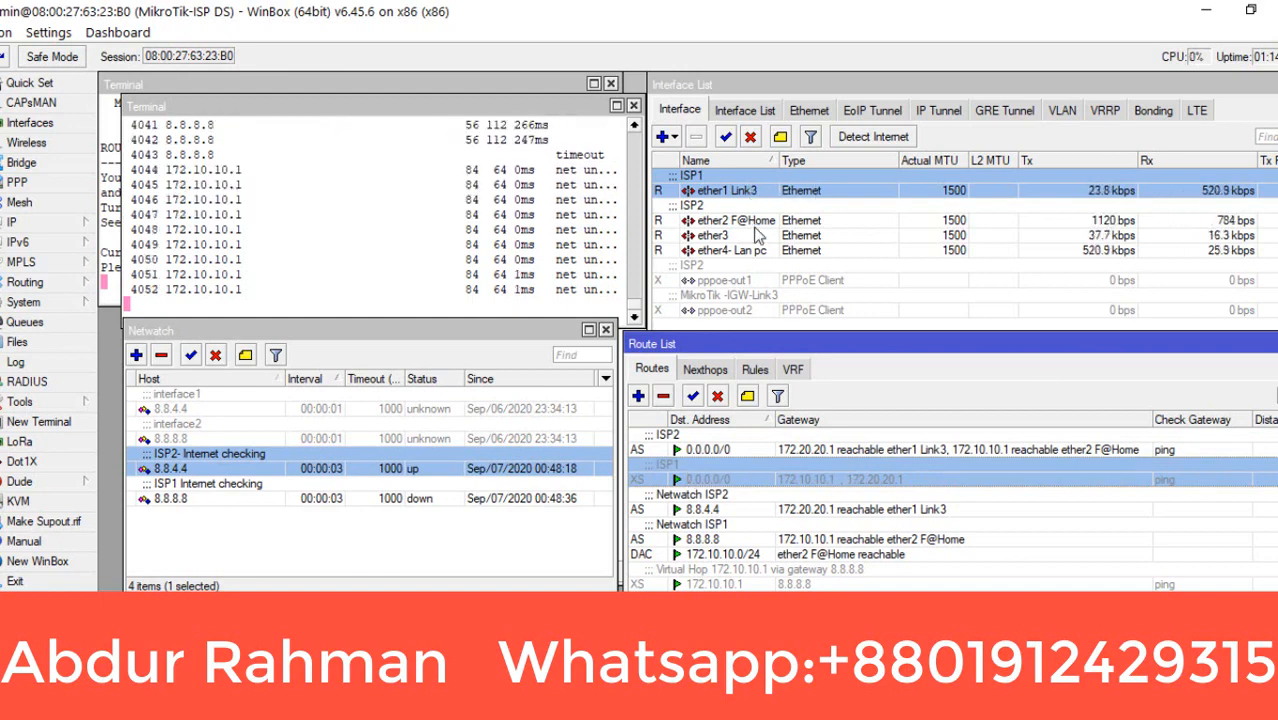
pyautogui.click(755, 222)
pyautogui.click(756, 191)
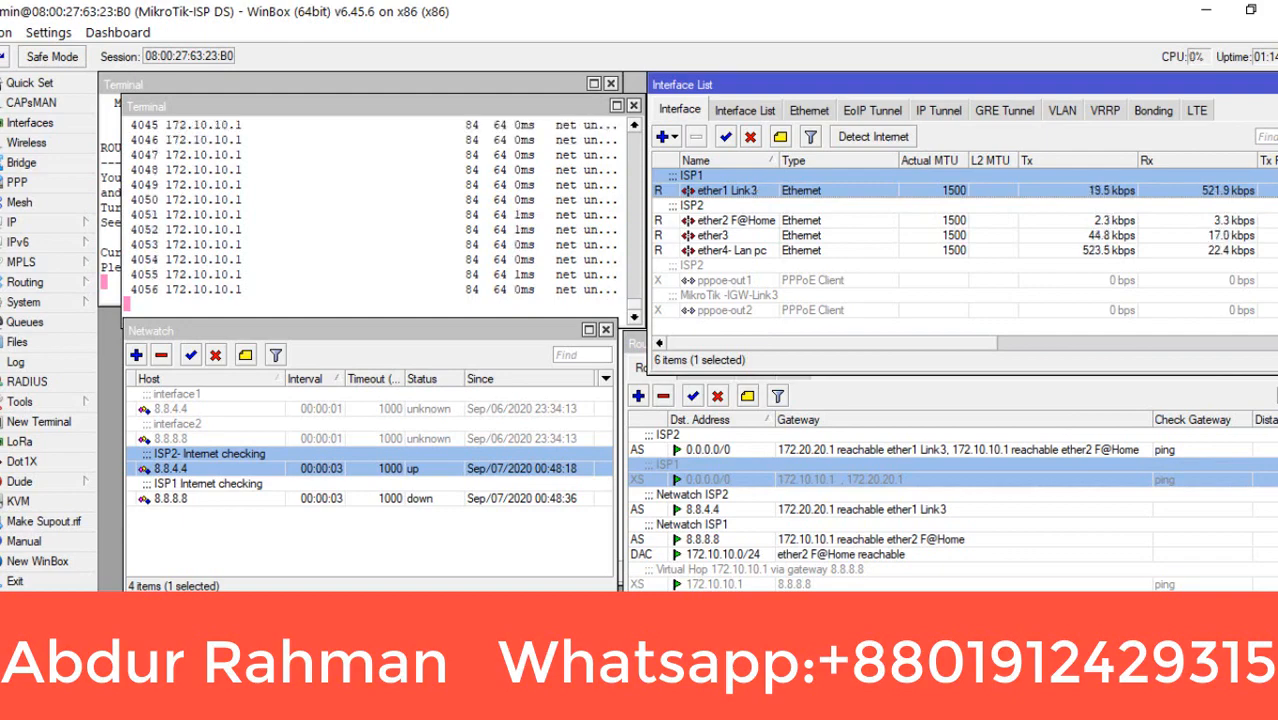
# Re-enable ether1 on the MikroTik-F@home router, and check the ether4- Lan pc traffic on MikroTik-ISP DS.
pyautogui.click(290, 704)
pyautogui.click(300, 640)
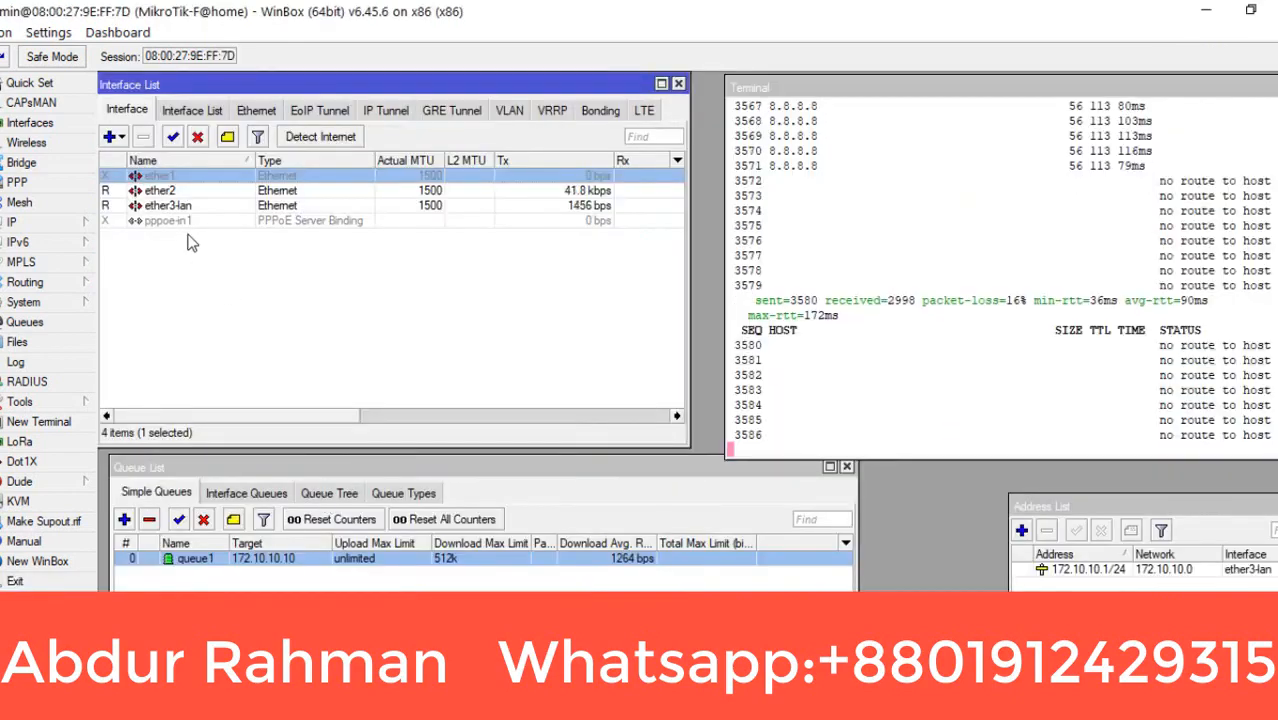
pyautogui.click(173, 138)
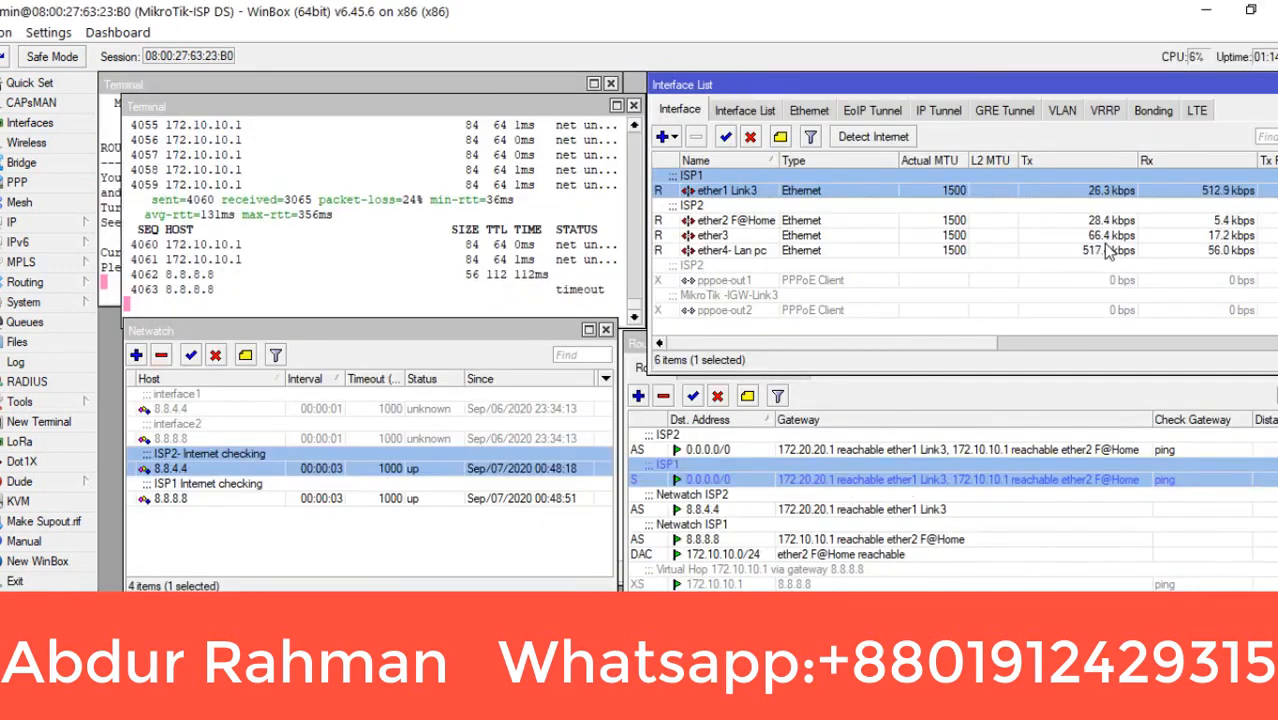
pyautogui.click(1088, 252)
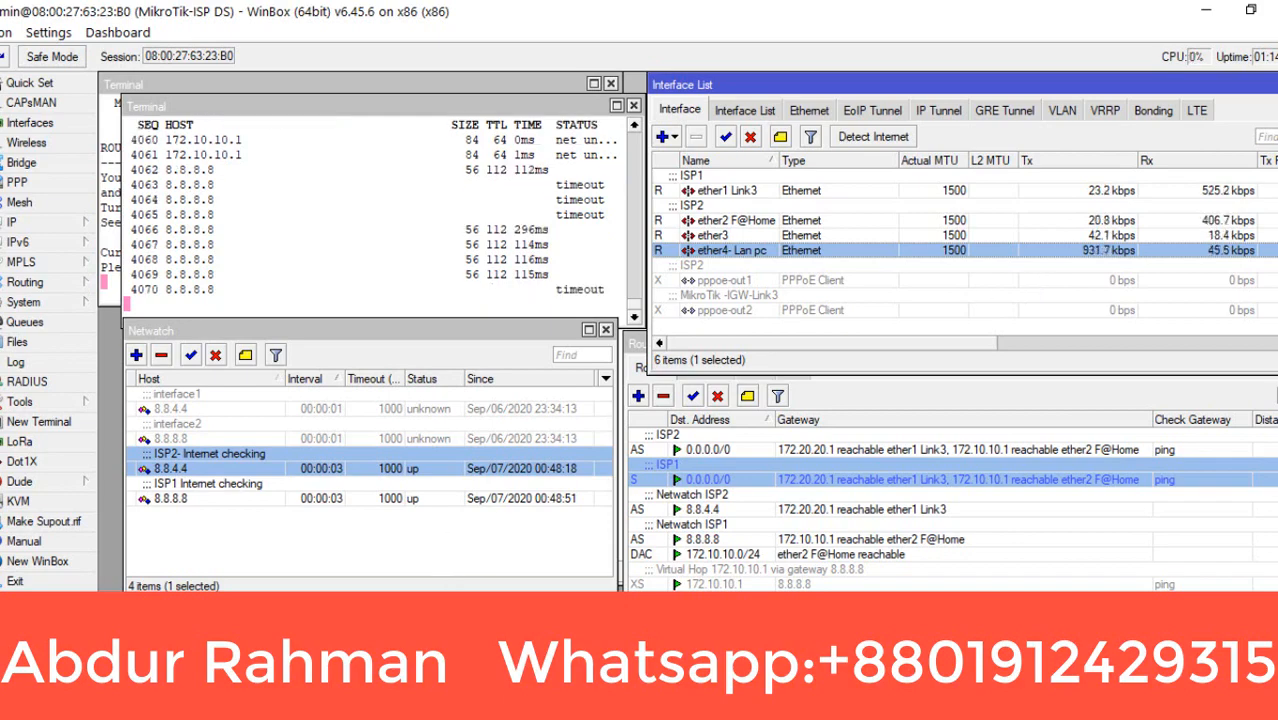
# Bring up the Notepad notes on Netwatch auto failover, review the listed topics, and minimize the notes.
pyautogui.click(560, 704)
pyautogui.click(303, 342)
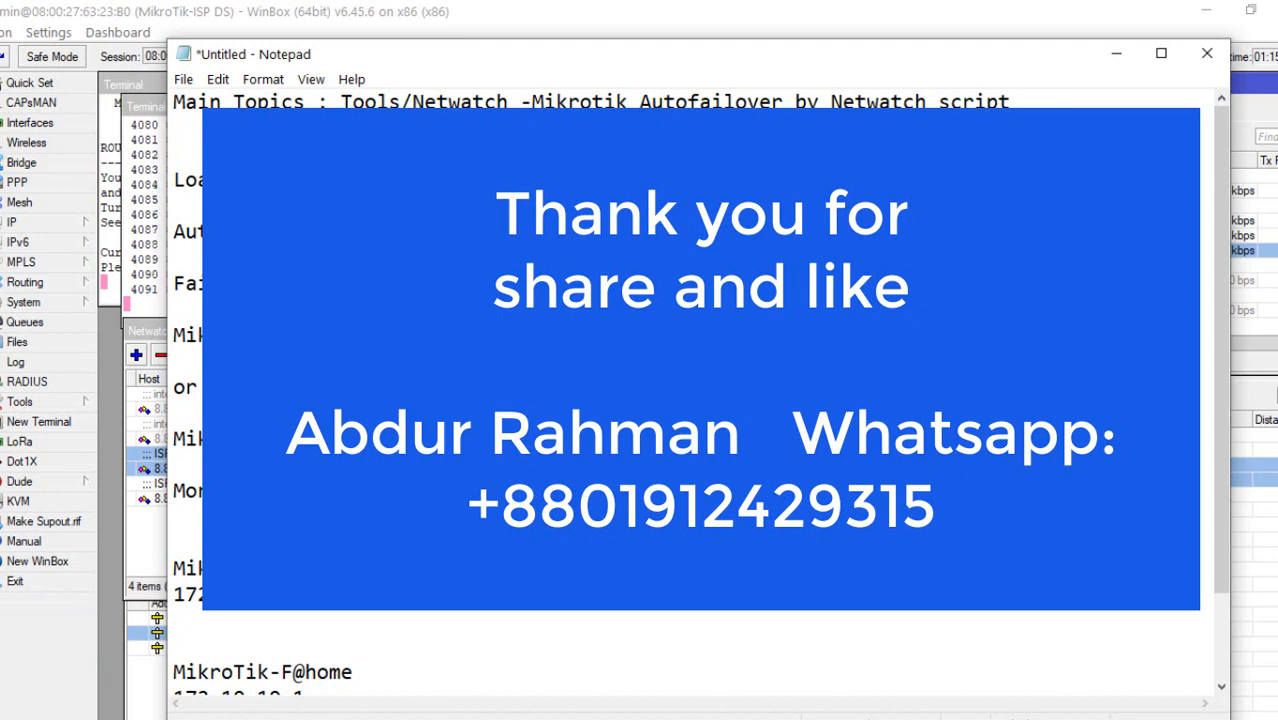
pyautogui.click(1116, 55)
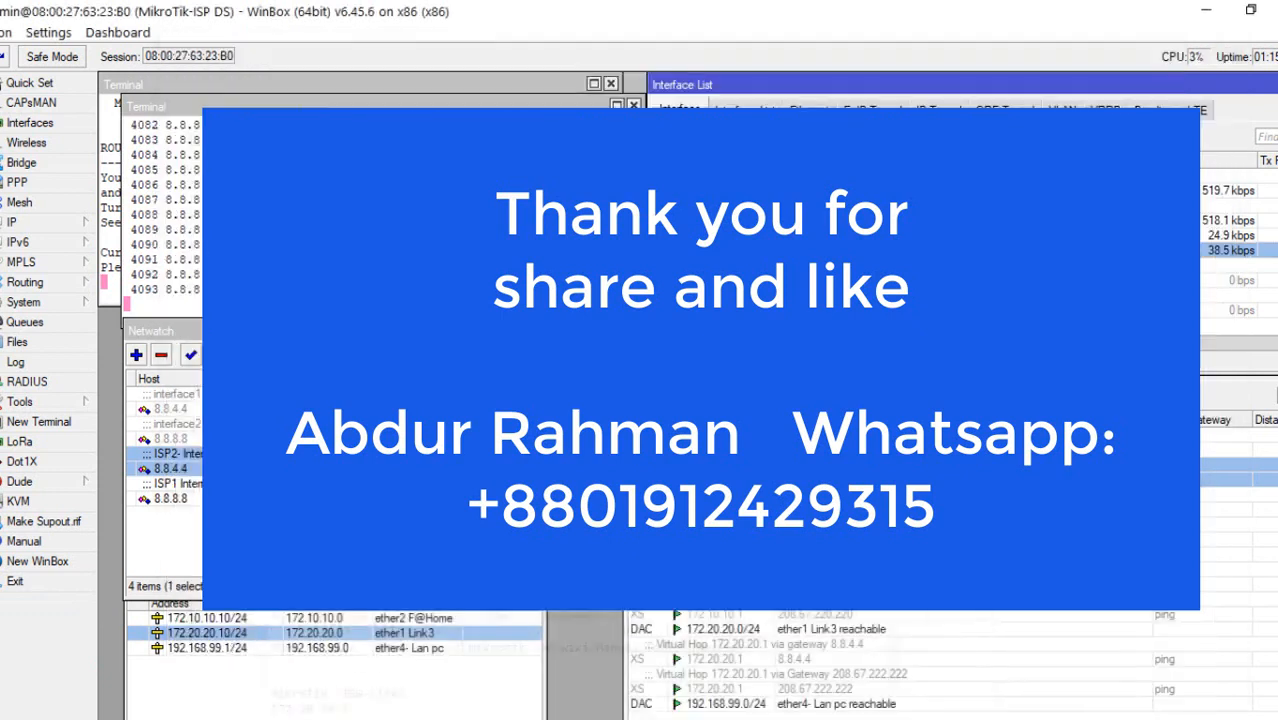